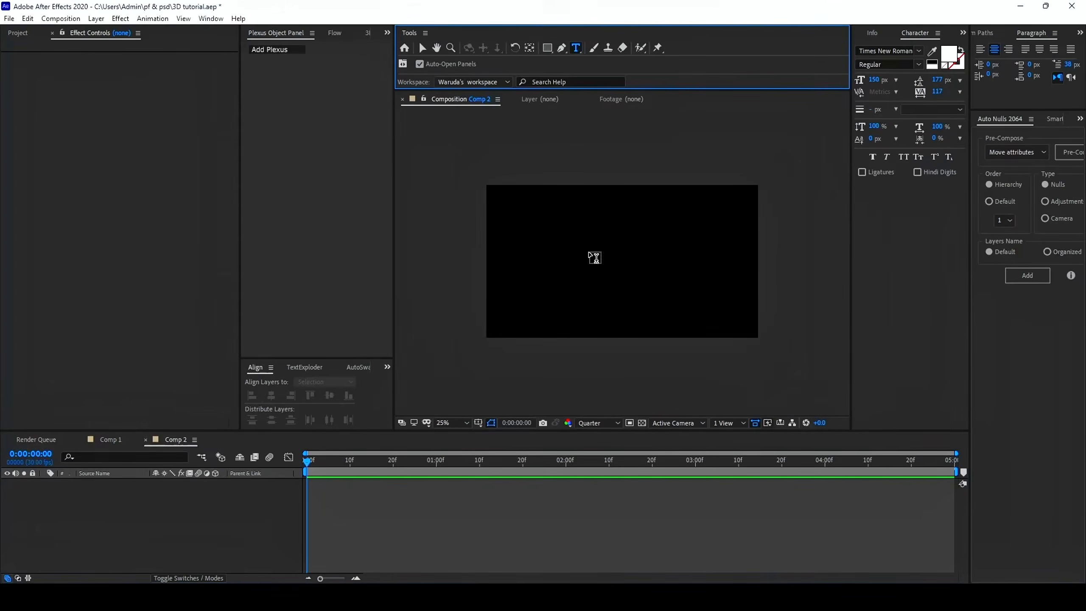
Add the text YOUR to the composition and centre it horizontally and vertically in the frame
left_click(584, 268)
type("YOUR")
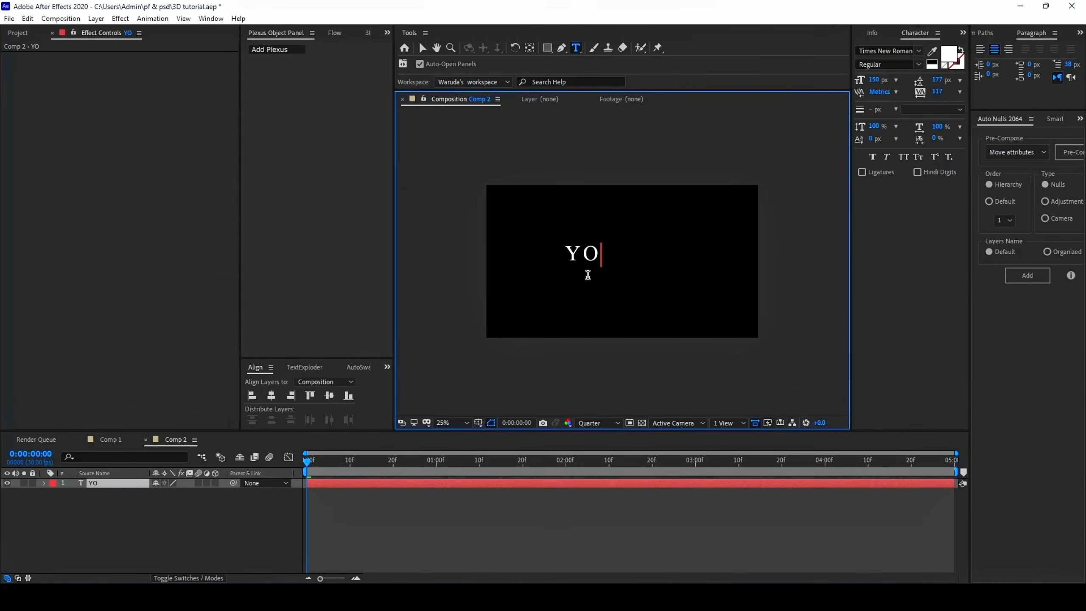
left_click(395, 483)
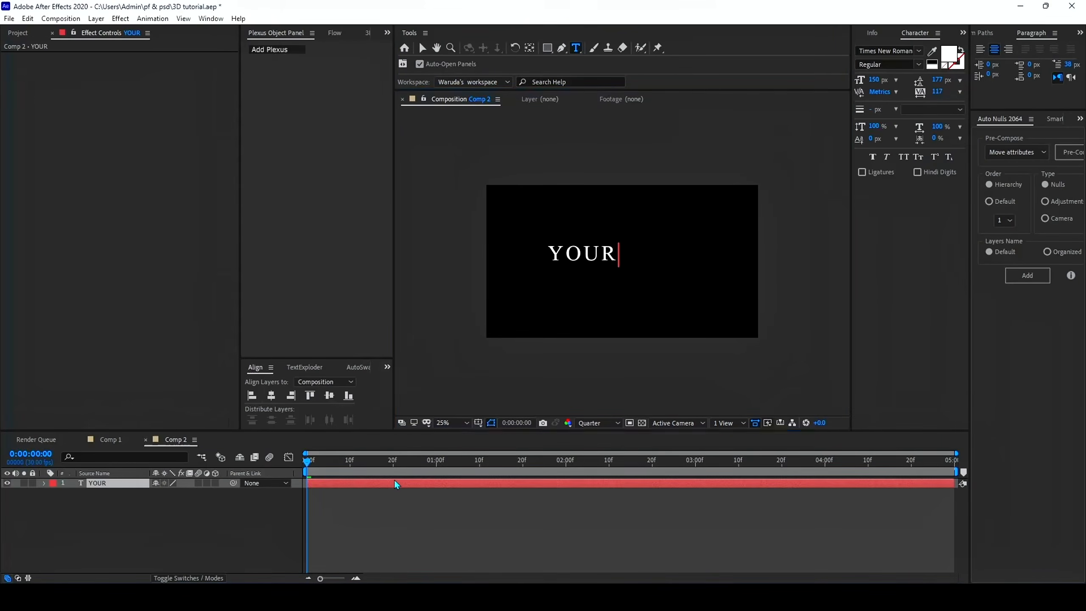
left_click(271, 396)
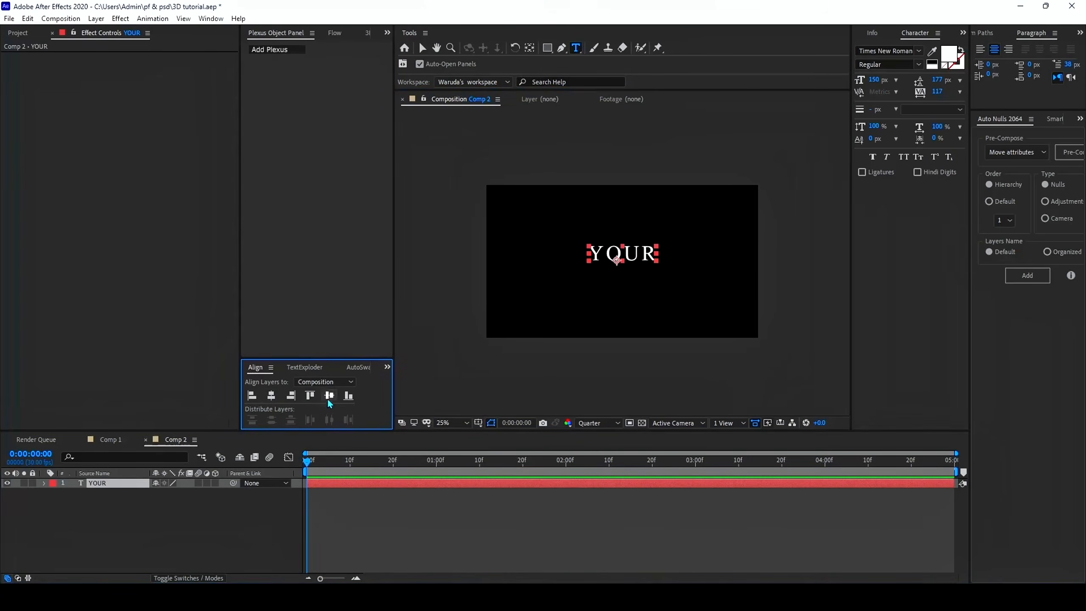
left_click(328, 398)
mouse_move(328, 473)
left_mouse_down()
mouse_move(454, 472)
mouse_move(306, 473)
left_mouse_up()
Duplicate the text layer twice with the contents TEXT and HERE, leaving all text layers hidden
key("ctrl+d")
type("TEXT")
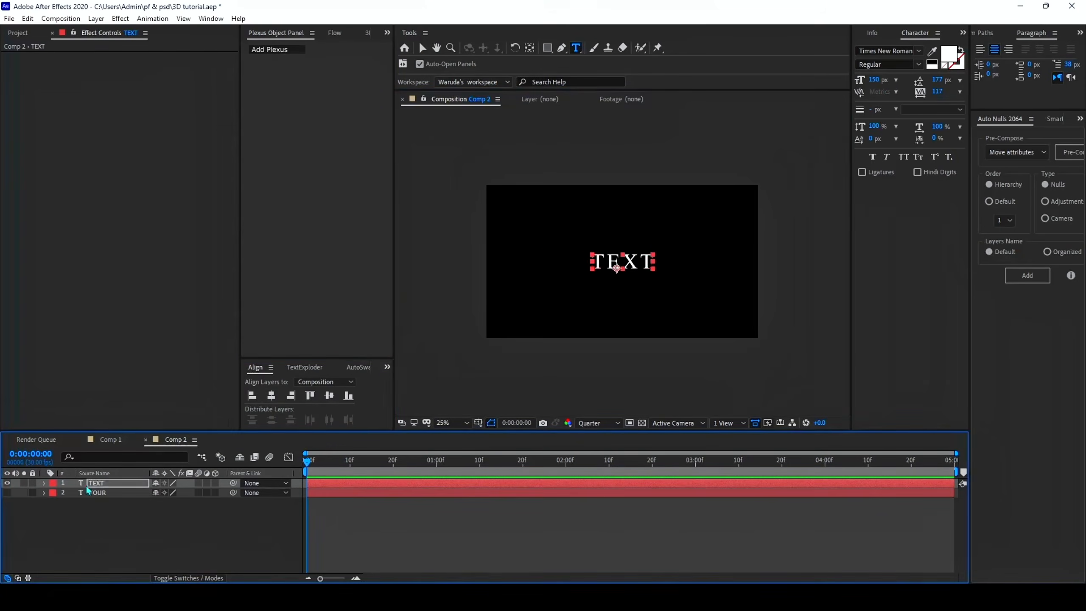
key("ctrl+d")
type("HERE")
left_click(8, 483)
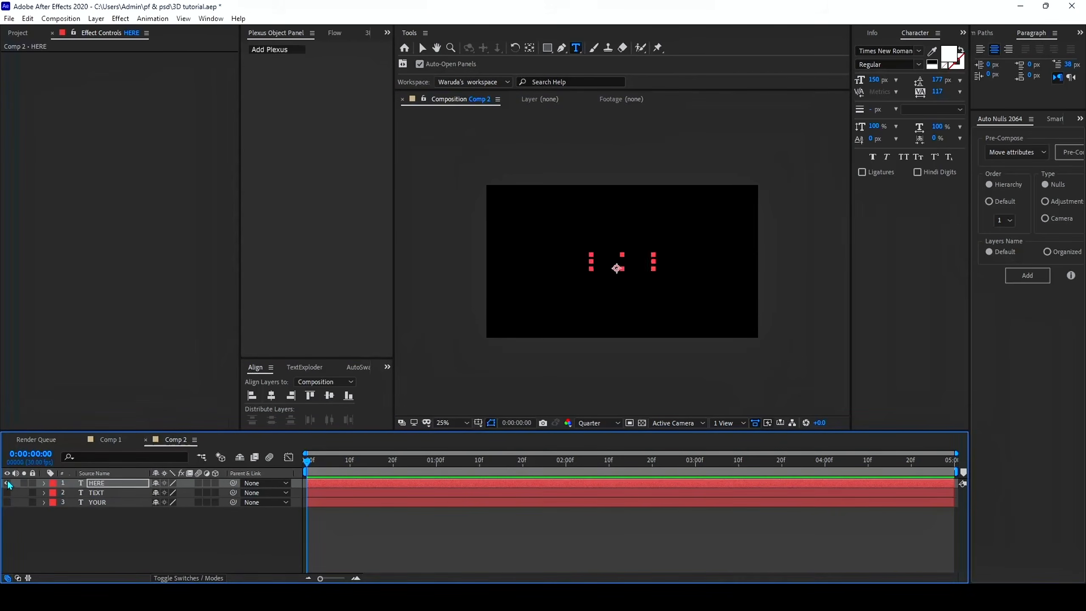
Place composition markers at 1, 2, 3 and 4 seconds and return the playhead to the start
left_click(436, 533)
left_click(434, 462)
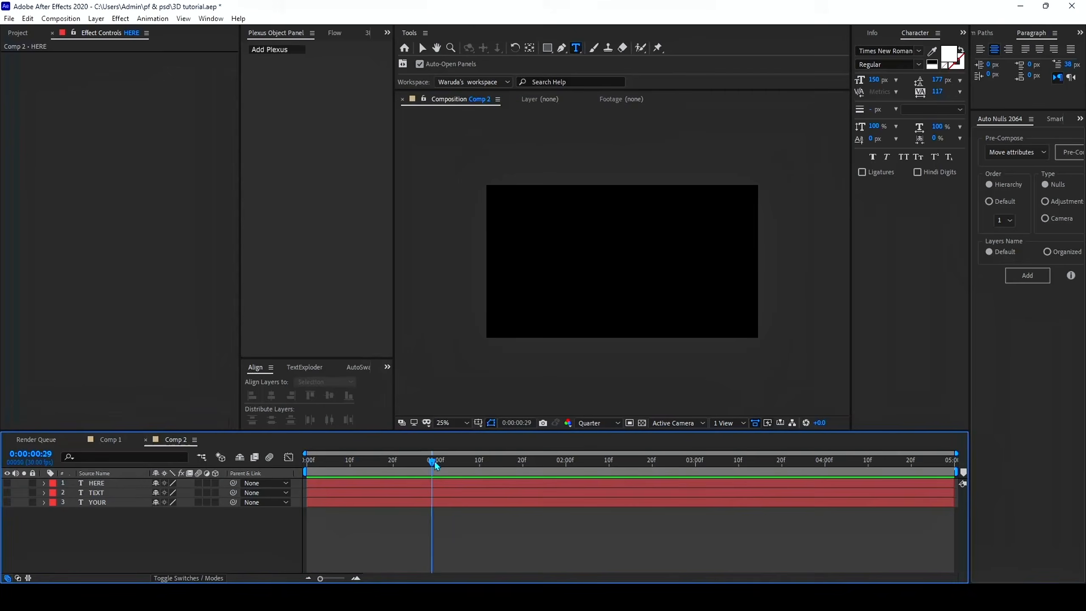
left_click(963, 472)
left_click(565, 462)
left_click(696, 469)
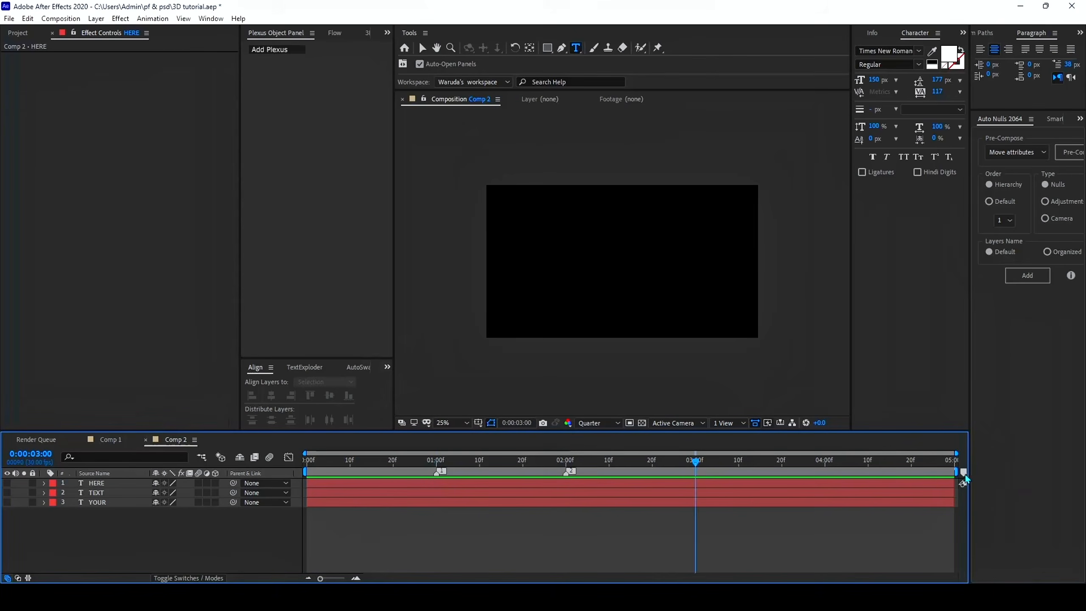
left_click(963, 472)
left_click(826, 469)
left_click_drag(797, 475, 223, 533)
Create a new black solid layer above the text layers
right_click(456, 537)
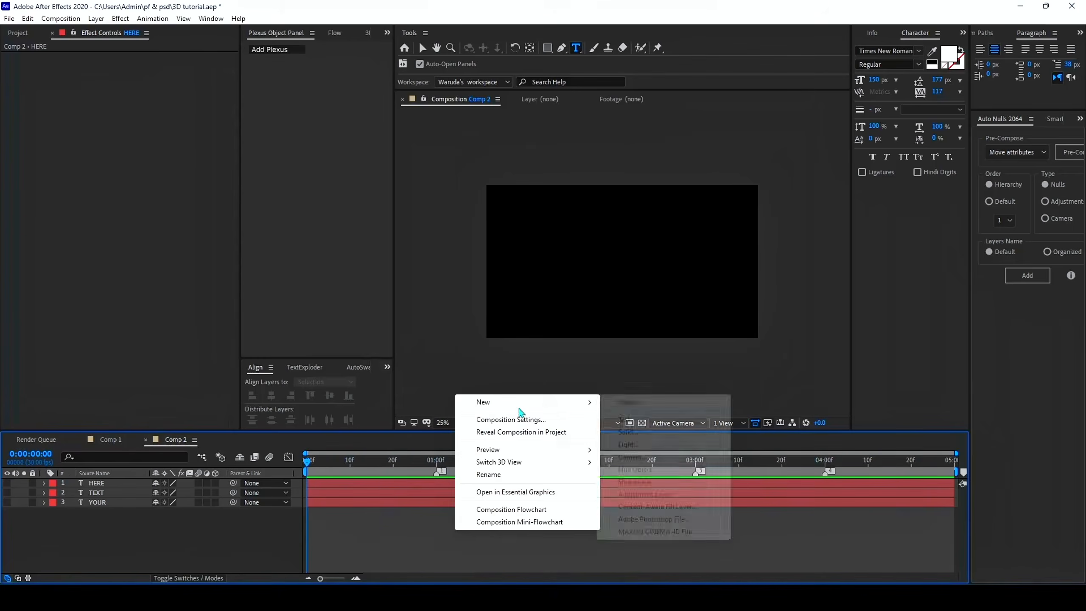
mouse_move(519, 409)
left_click(629, 434)
left_click(649, 396)
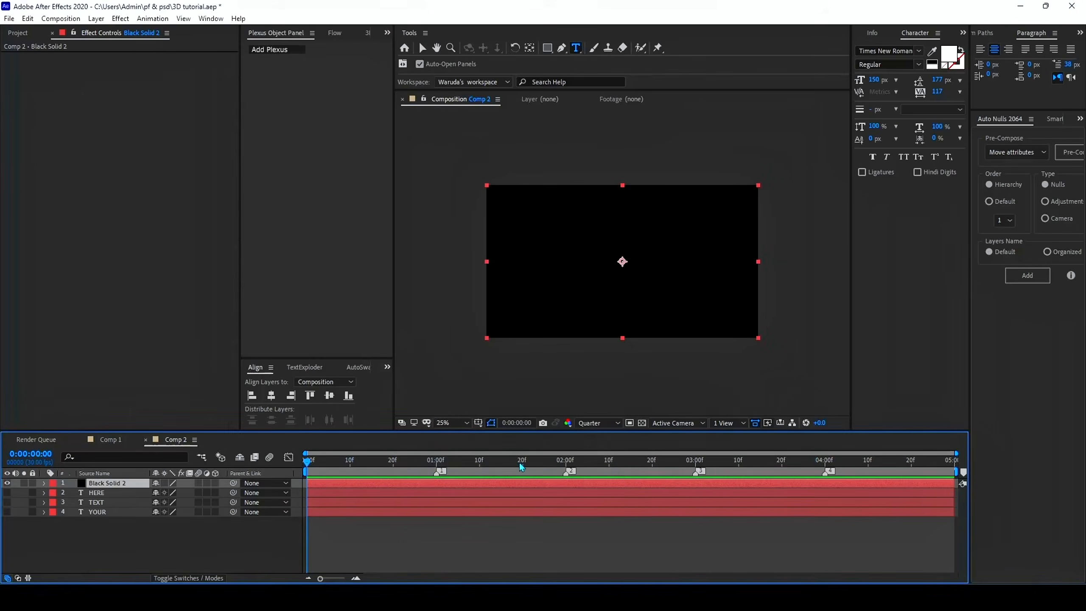
Apply the Element effect to the black solid and switch to the Selection tool
key("ctrl+space")
type("elem")
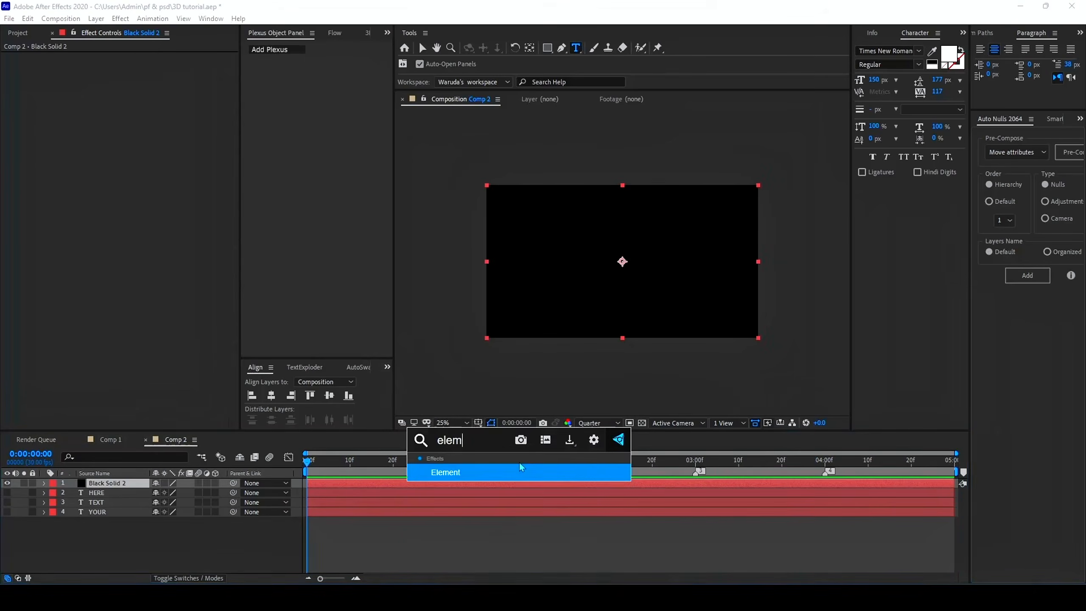
left_click(521, 466)
key("v")
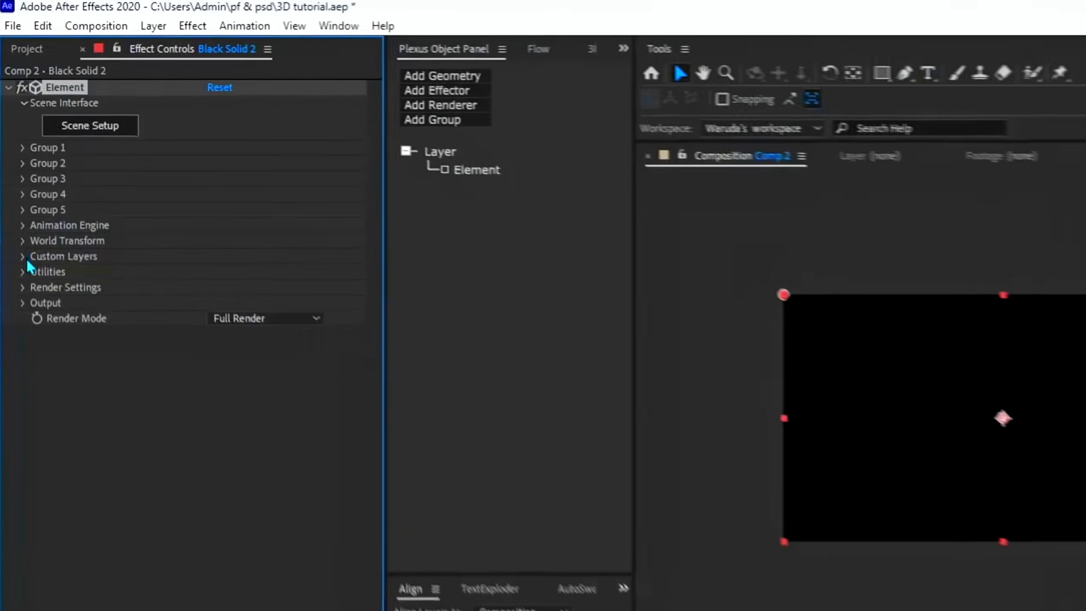
Set Path Layer 1 under Element's Custom Text and Masks to the YOUR text layer
left_click(15, 161)
left_click(40, 285)
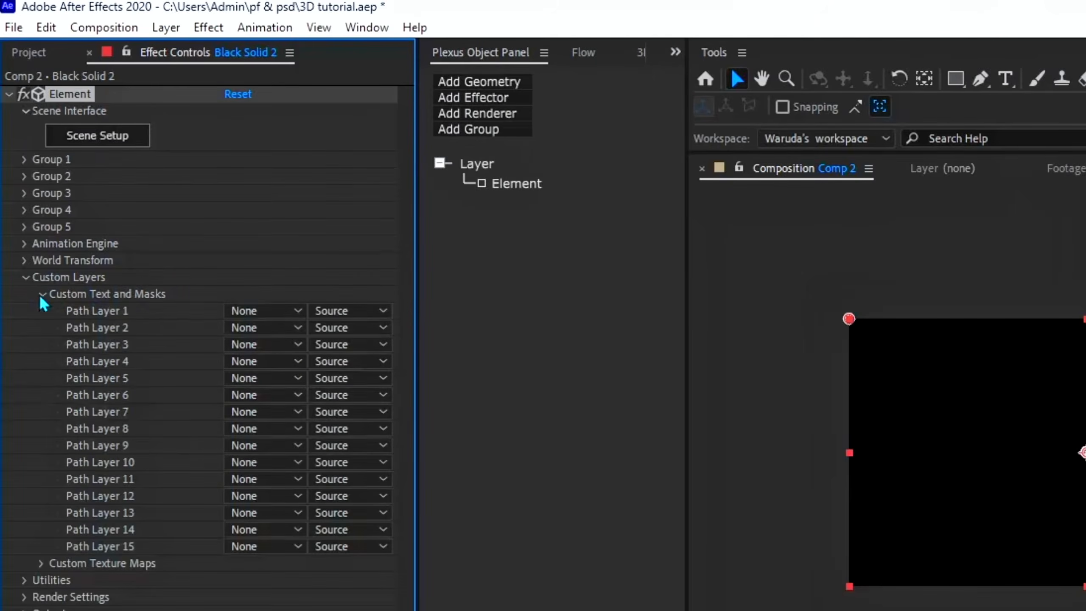
left_click(258, 311)
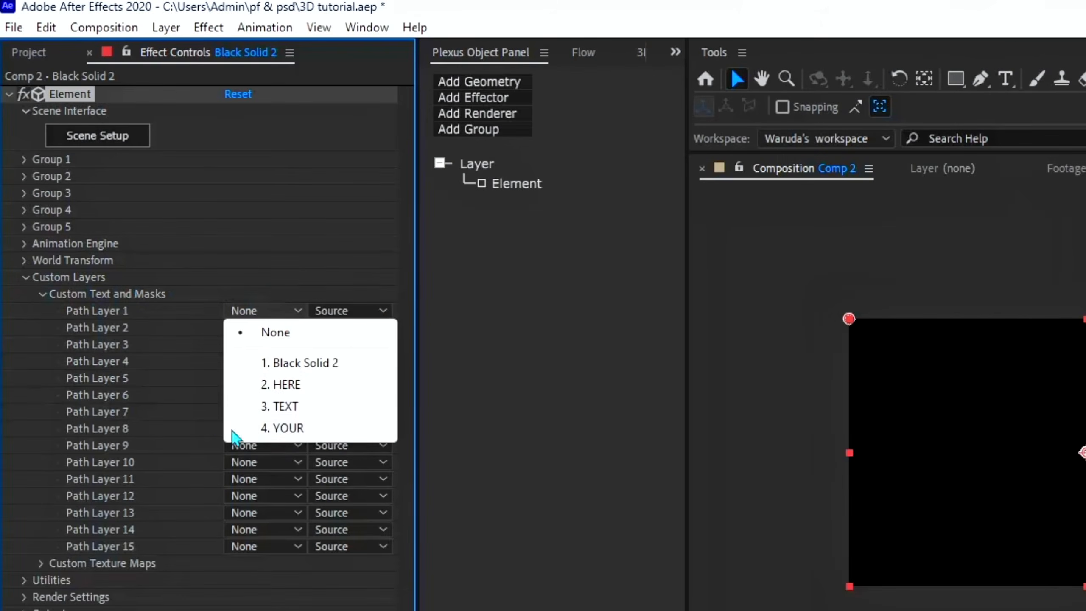
left_click(291, 427)
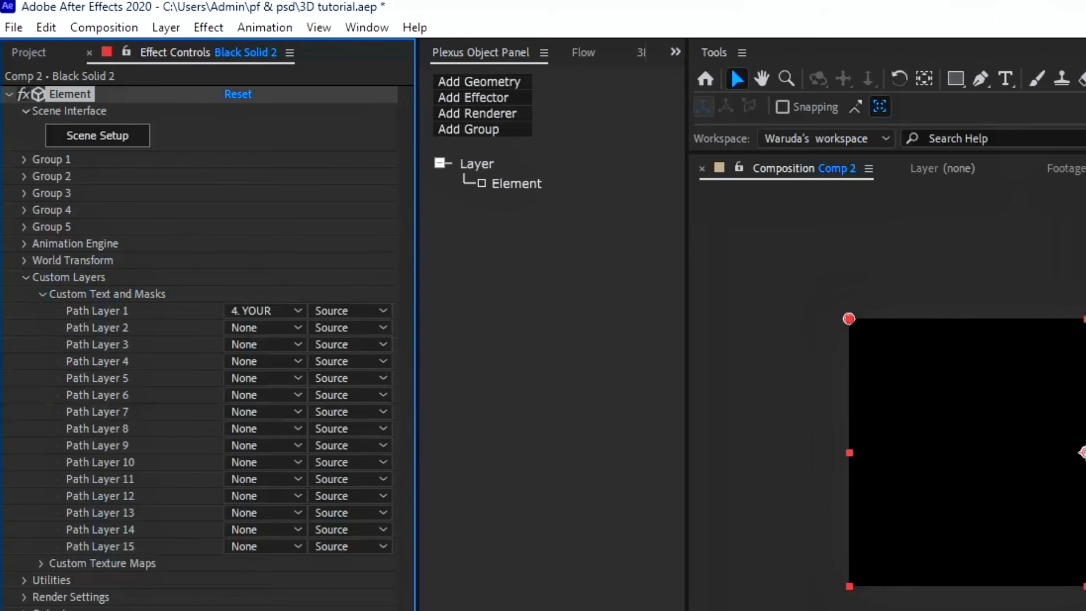
Extrude the YOUR text in Element's Scene Setup and apply the Century bevel preset from the Physical bevels
left_click(121, 144)
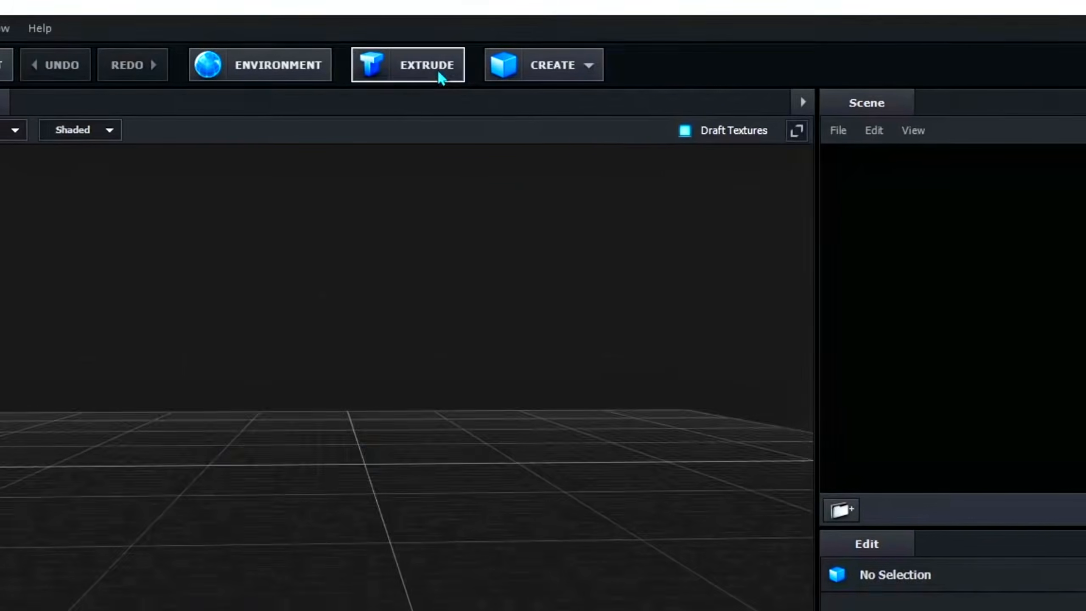
left_click(440, 78)
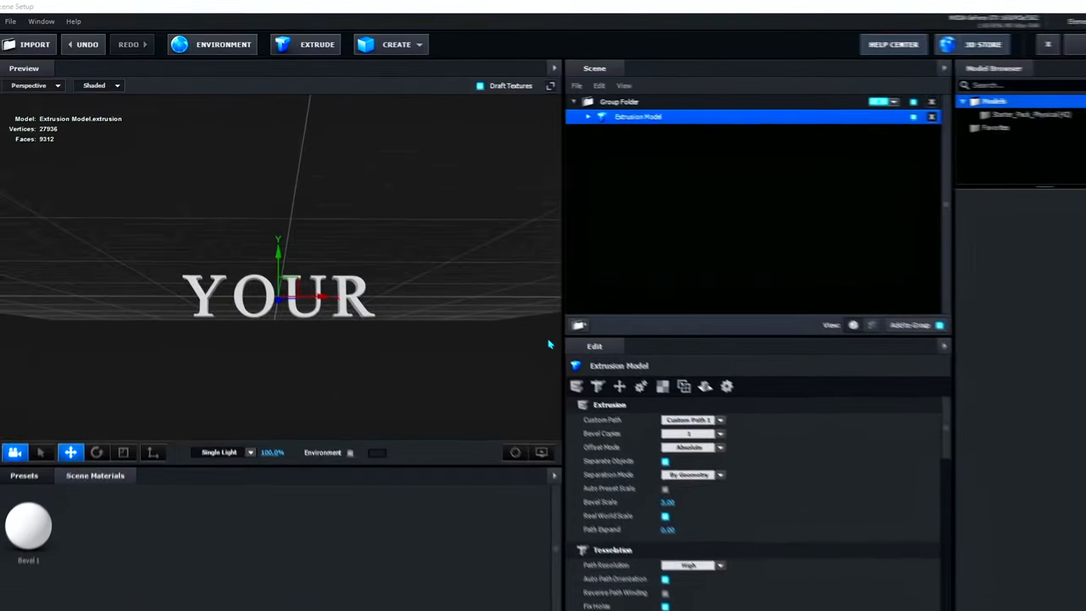
left_click(27, 453)
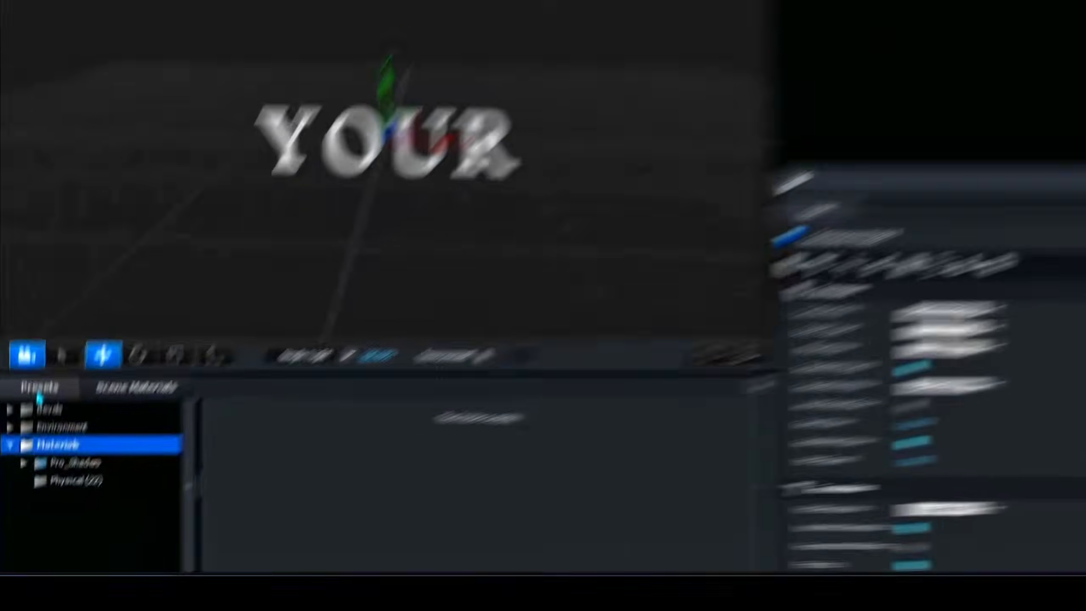
left_click(68, 471)
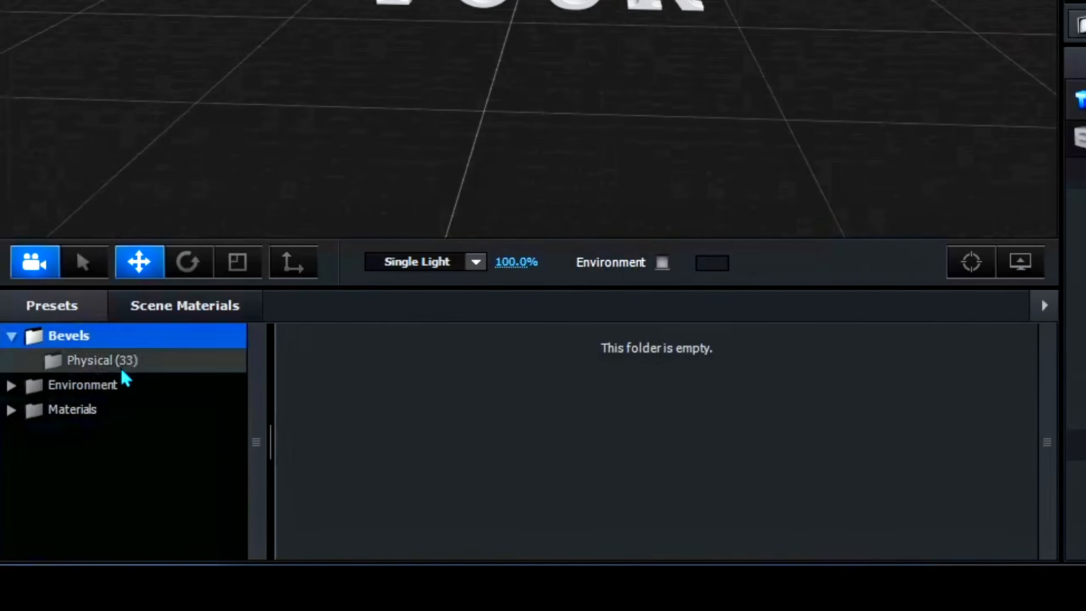
left_click(121, 361)
scroll(811, 402, "down", 5)
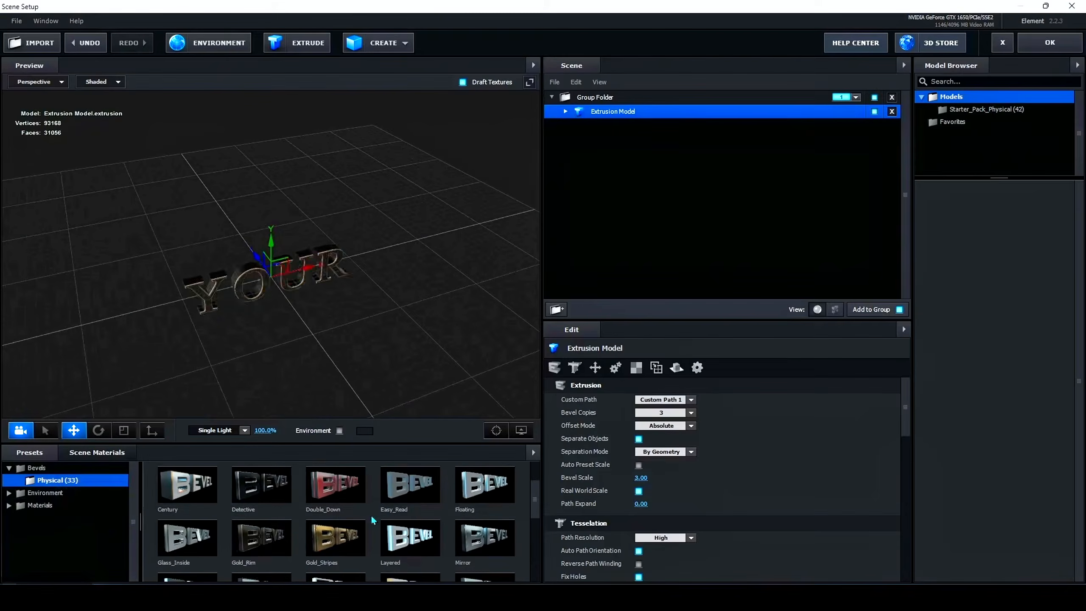
double_click(383, 508)
scroll(383, 509, "up", 2)
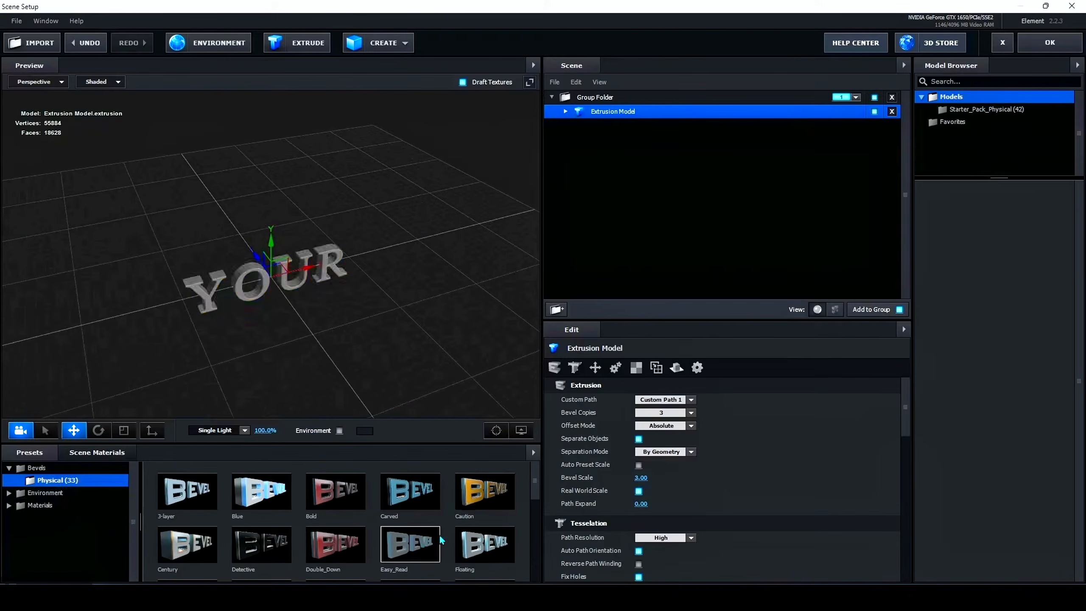
double_click(188, 545)
Scale the extruded YOUR model slightly along its Z axis and accept the scene
left_click_drag(222, 329, 294, 306)
left_click(124, 430)
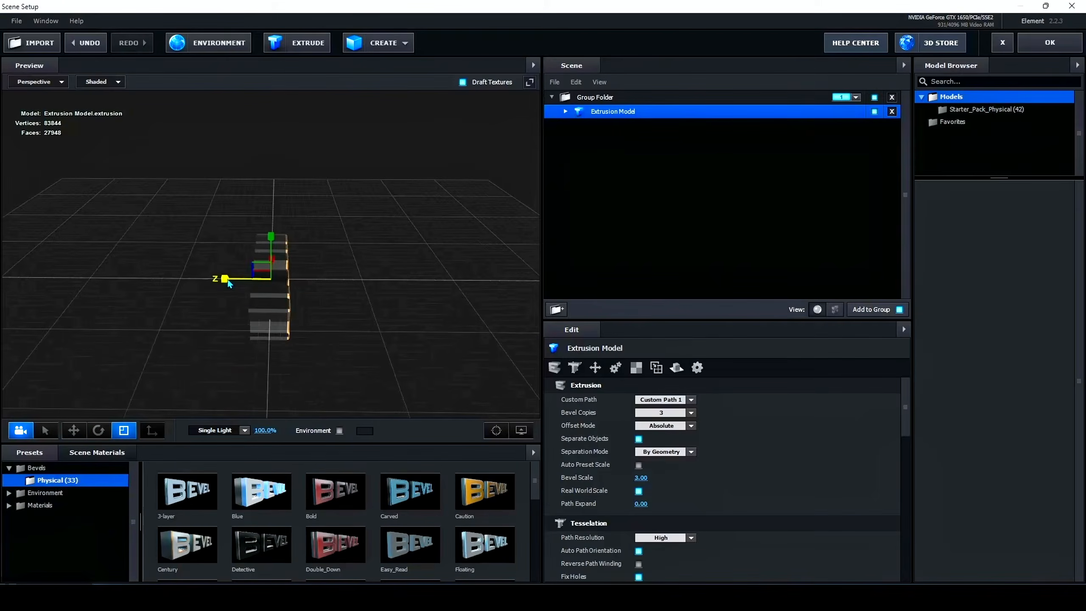
left_click_drag(225, 279, 234, 281)
left_click_drag(282, 306, 303, 320)
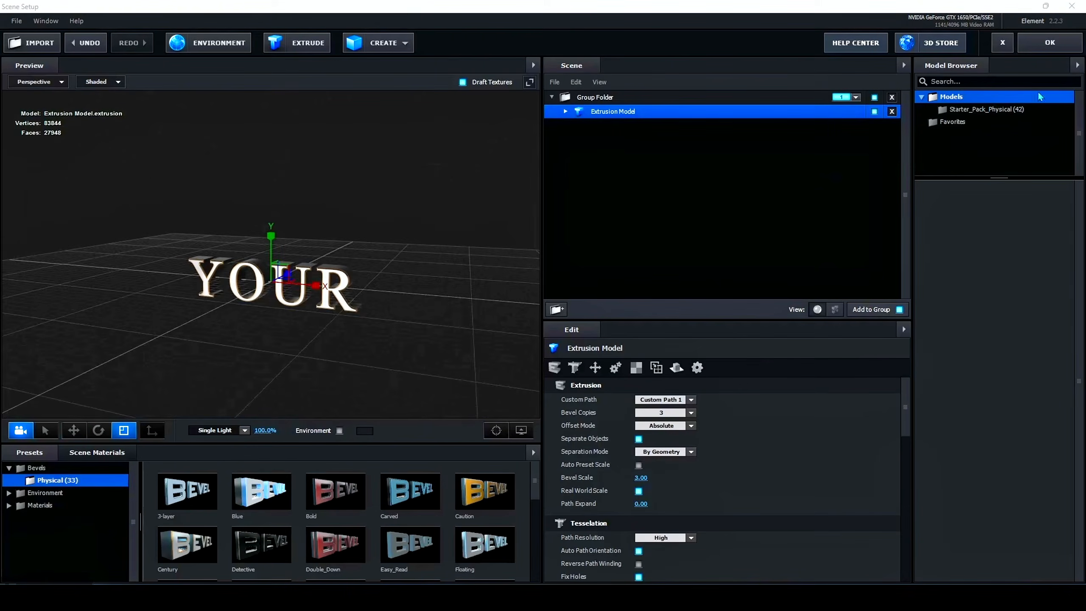
left_click(1051, 48)
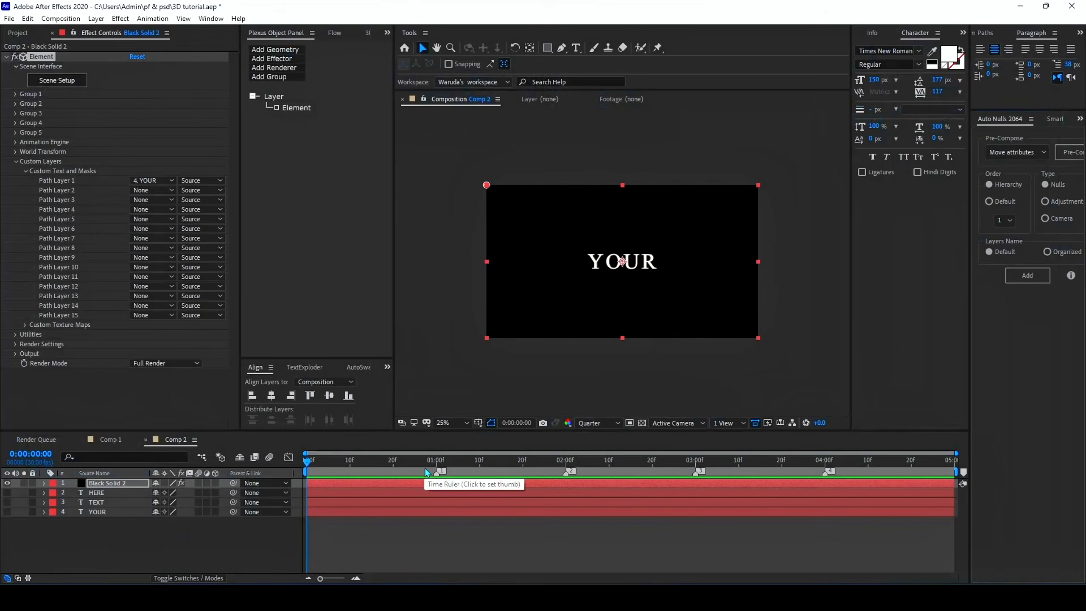
Split the black solid layer at 1 second, delete the later part and return the playhead to the start
left_click(436, 471)
left_click(434, 483)
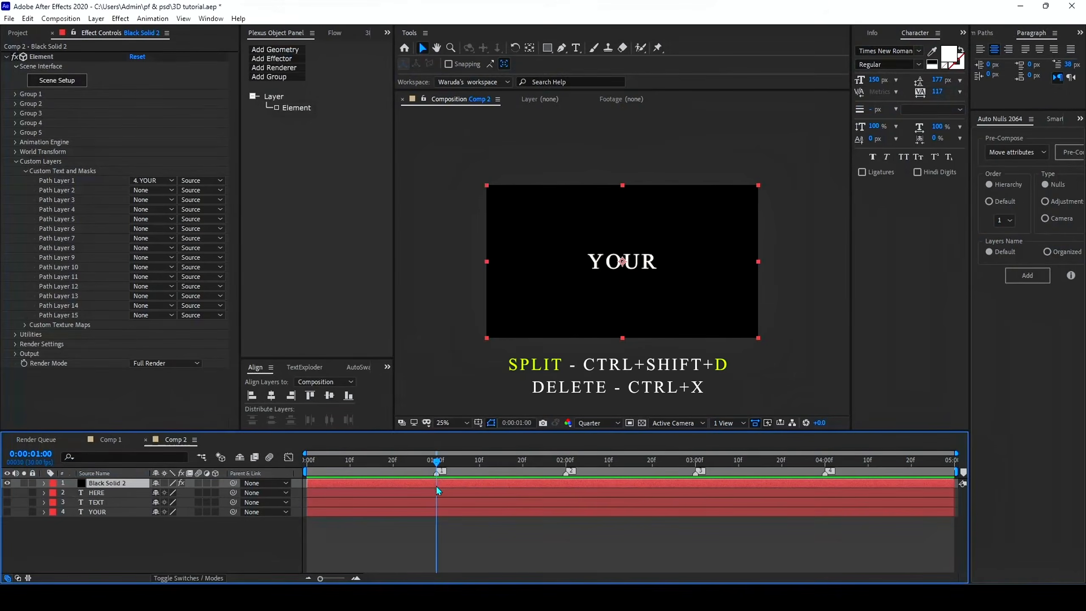
key("ctrl+shift+d")
key("ctrl+x")
left_click_drag(436, 463, 286, 484)
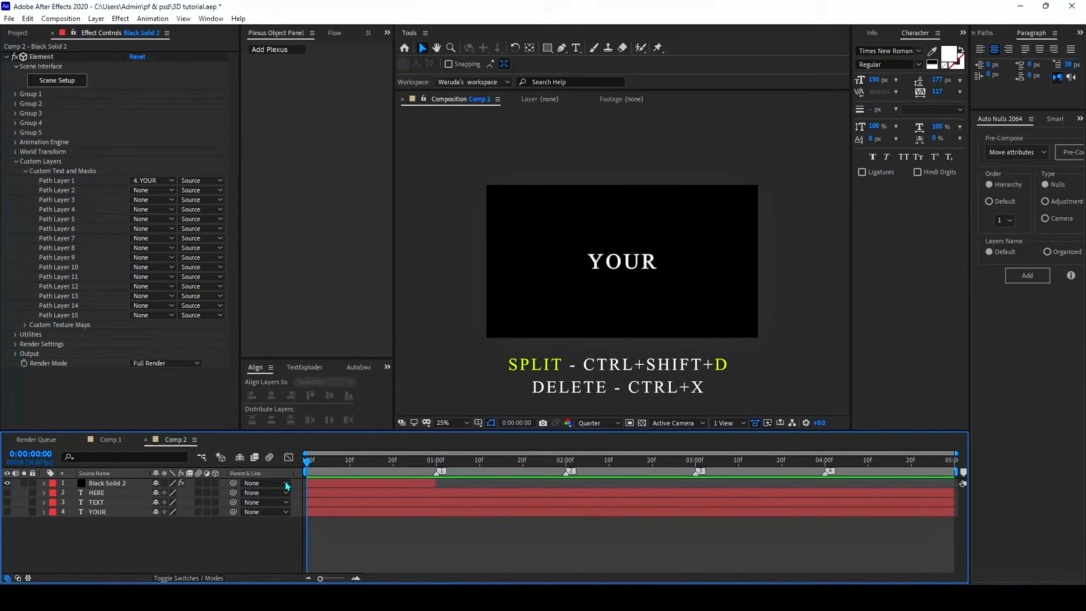
Enable Multi-Object in the Particle Look settings of Element's Group 1 on the black solid
left_click(329, 483)
left_click(16, 161)
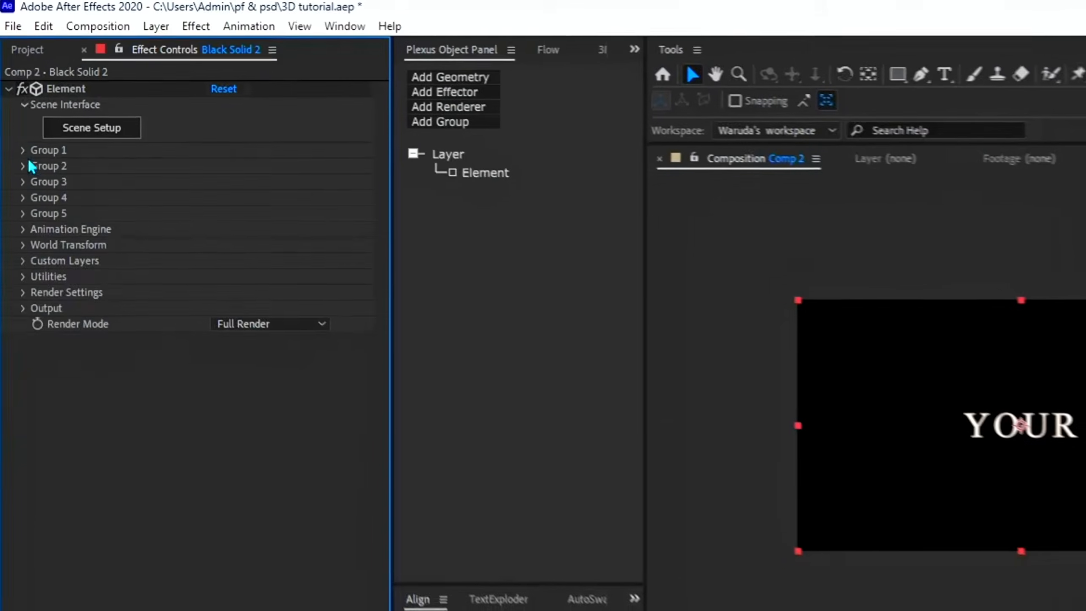
left_click(24, 157)
left_click(41, 206)
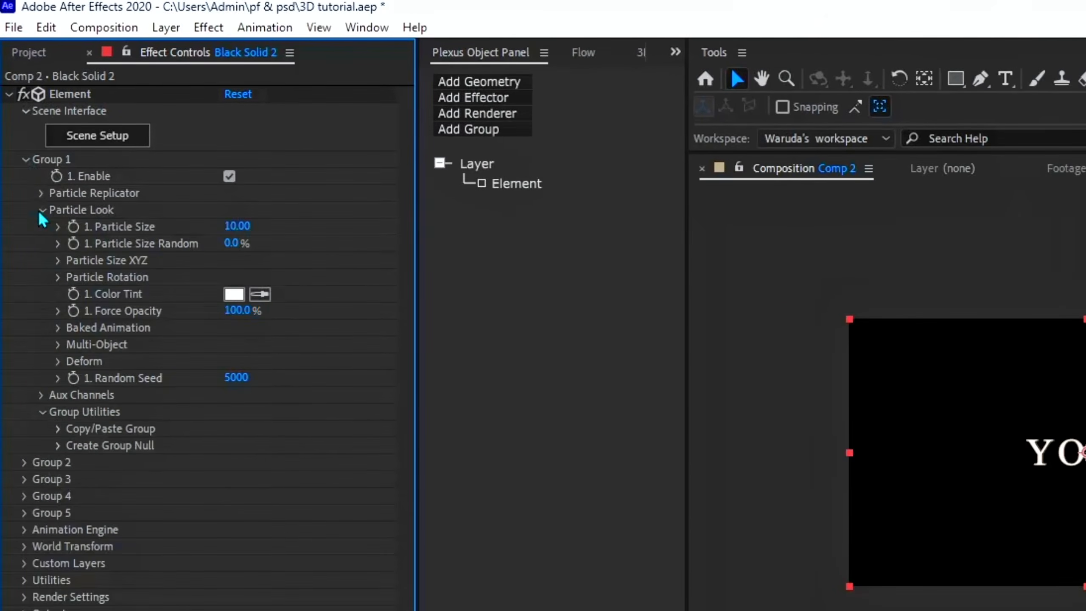
left_click(68, 345)
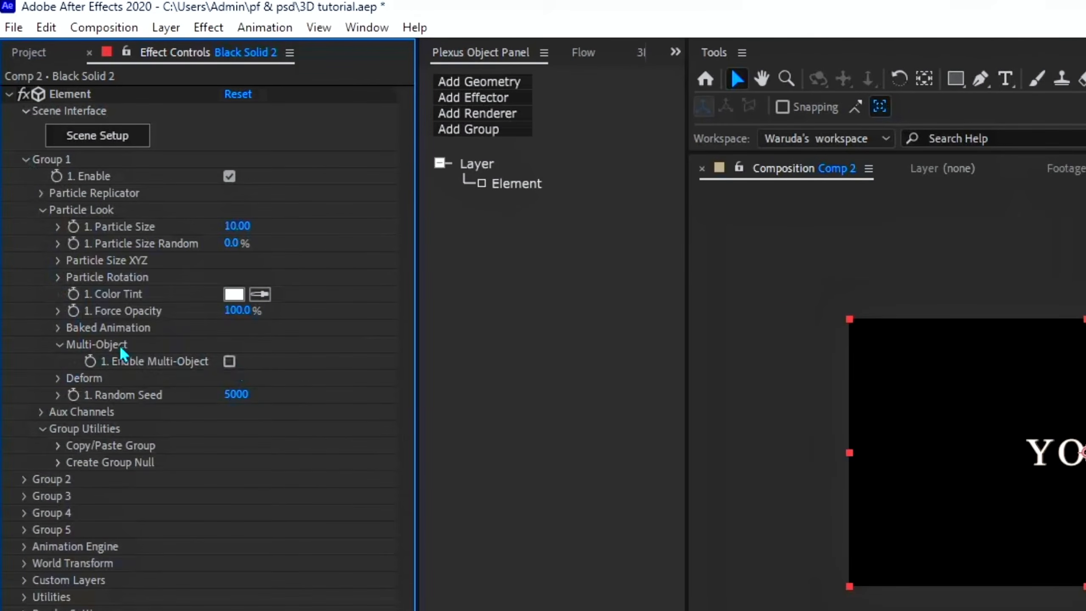
left_click(229, 362)
scroll(231, 363, "down", 1)
scroll(148, 332, "down", 2)
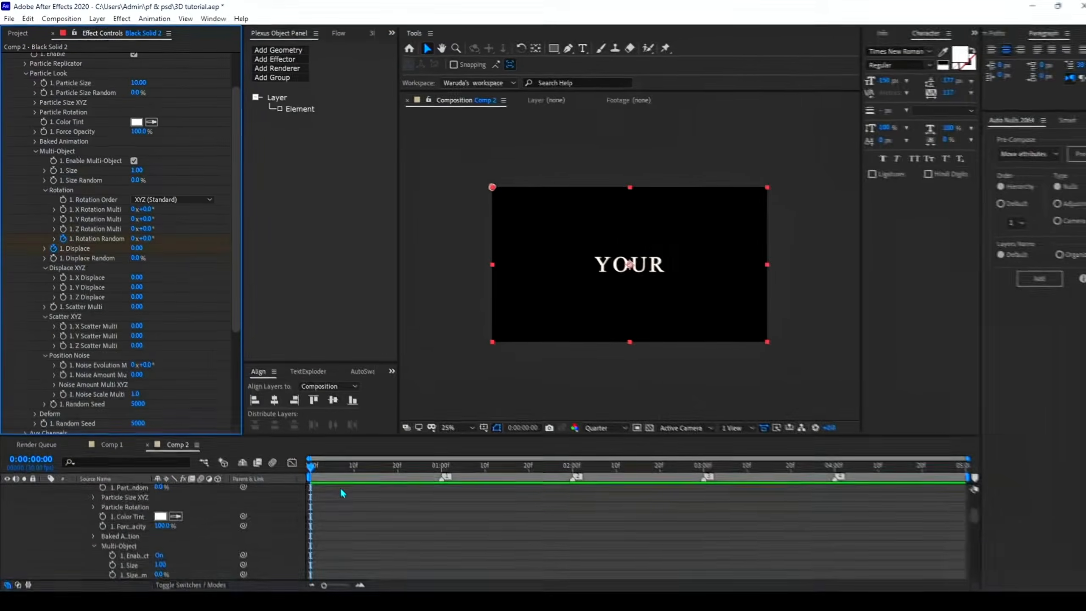
Reveal the black solid's keyframed properties and set Rotation Random to 20° at the start
left_click(355, 498)
key("u")
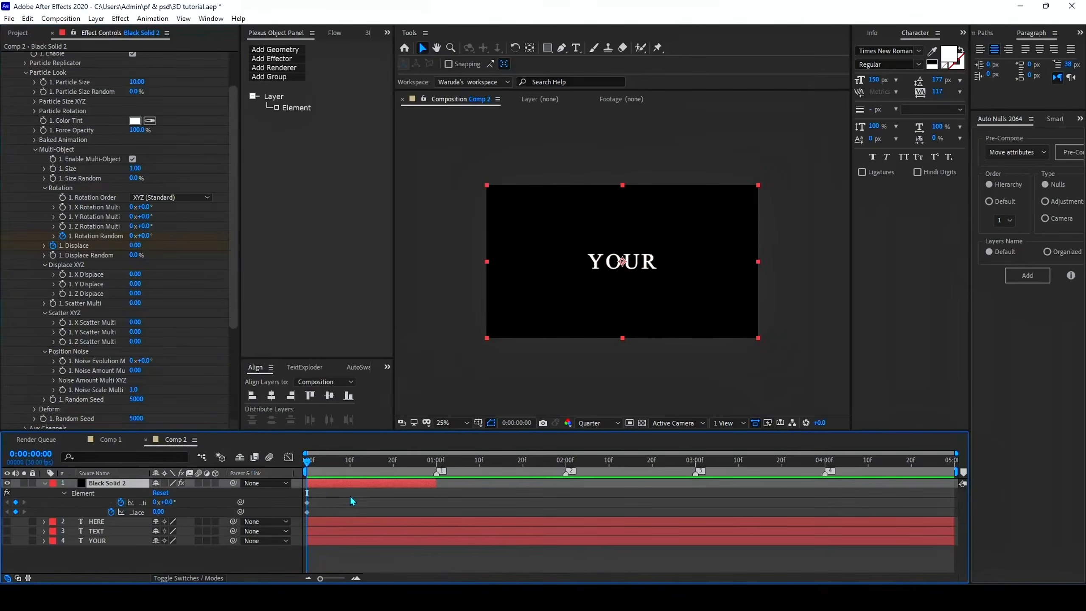
left_click(347, 508)
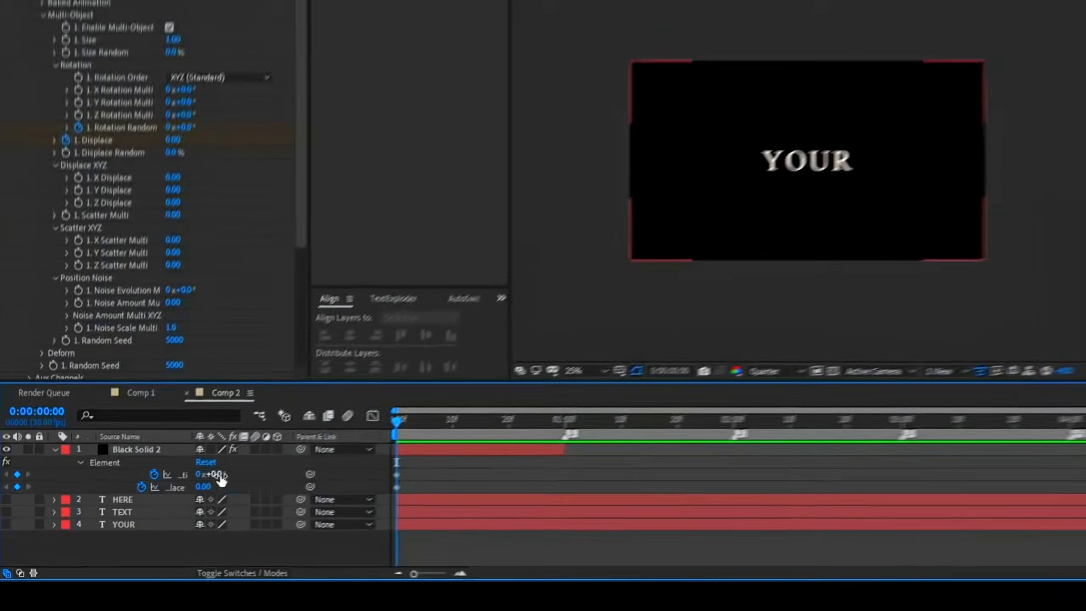
left_click(167, 501)
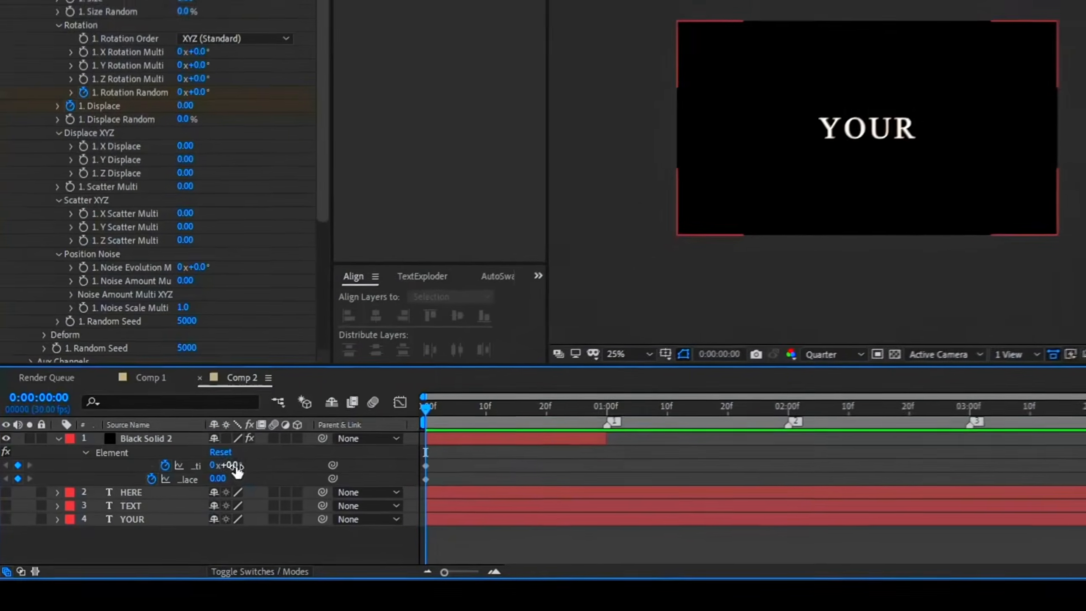
type("20")
key("Return")
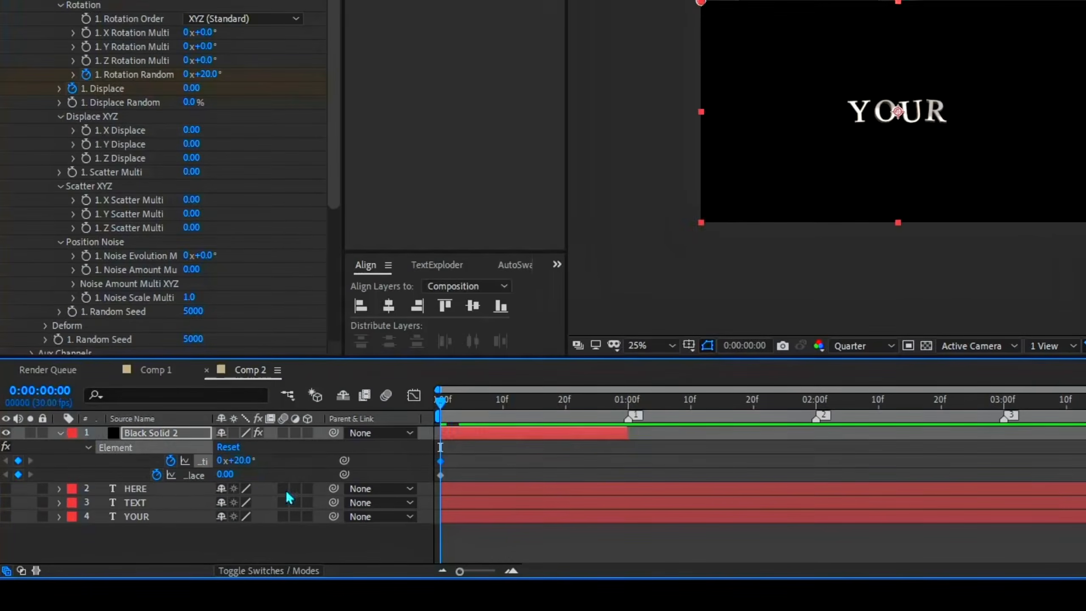
Move the 20° Rotation Random keyframe to 1 second and set the value at 0 seconds to -80°
left_click(551, 465)
left_click_drag(441, 463, 628, 466)
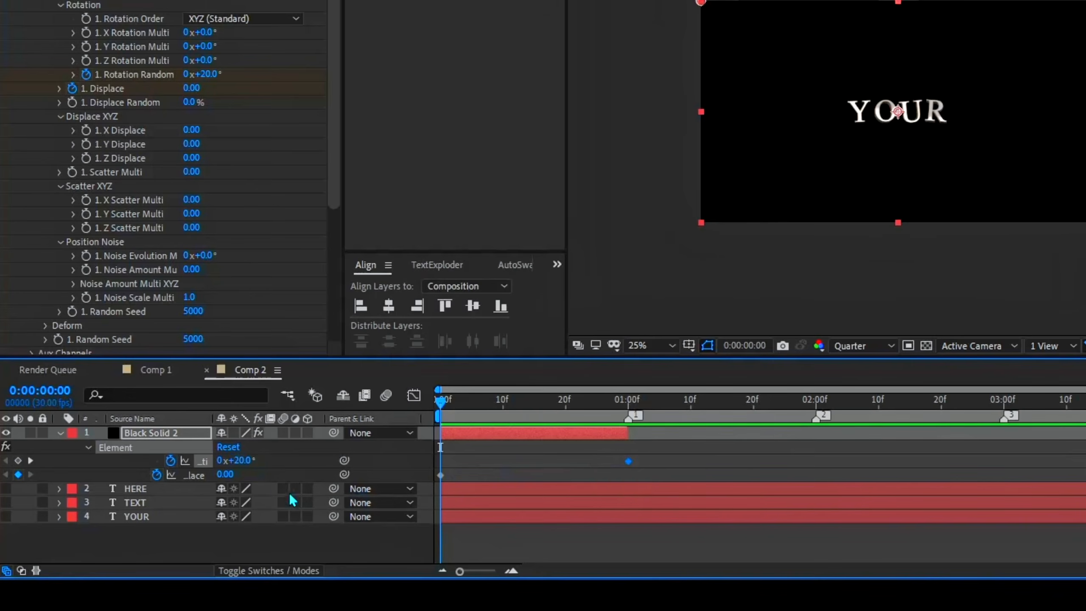
left_click(248, 461)
type("-80")
key("Return")
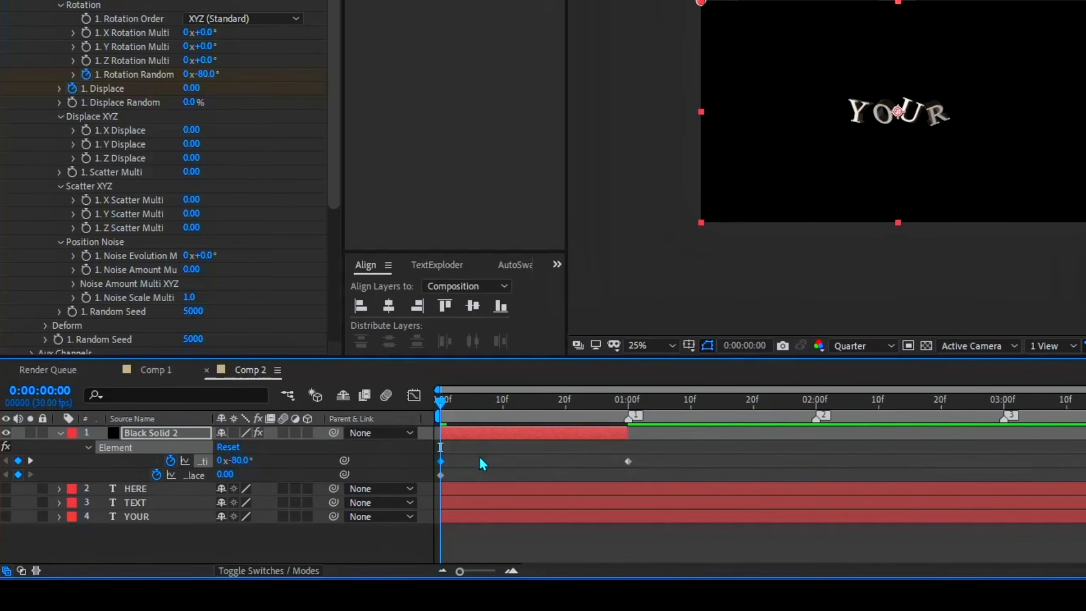
Ease the Rotation Random keyframes and shape their speed graph to peak right after the start and slow down gradually towards 1 second
left_click(482, 463)
left_click_drag(653, 454, 425, 470)
left_click(416, 396)
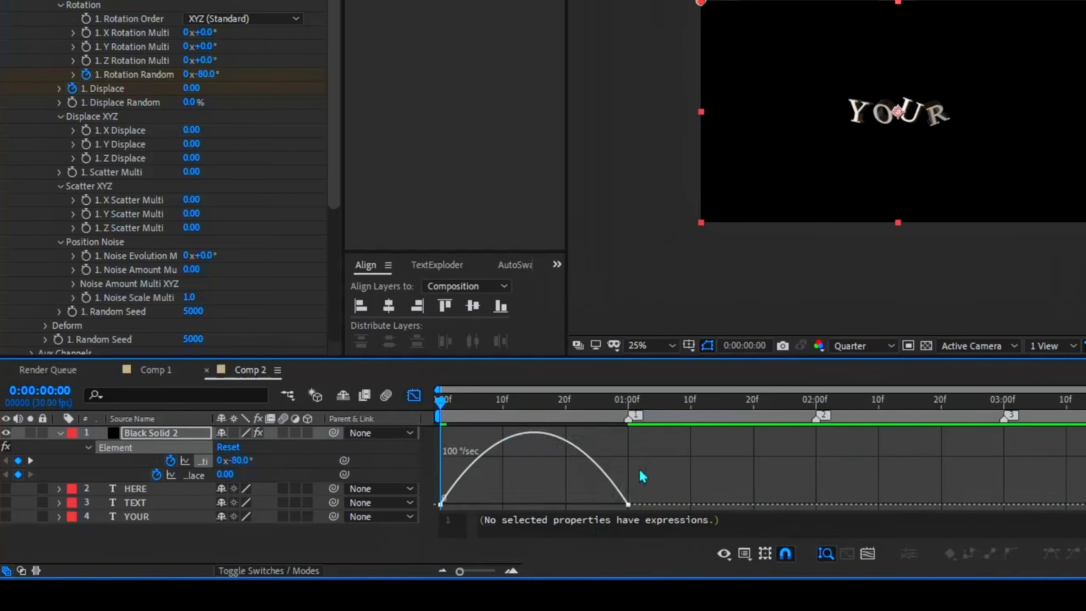
mouse_move(640, 467)
left_mouse_down()
mouse_move(609, 513)
mouse_move(483, 506)
left_mouse_up()
left_click_drag(493, 461, 413, 523)
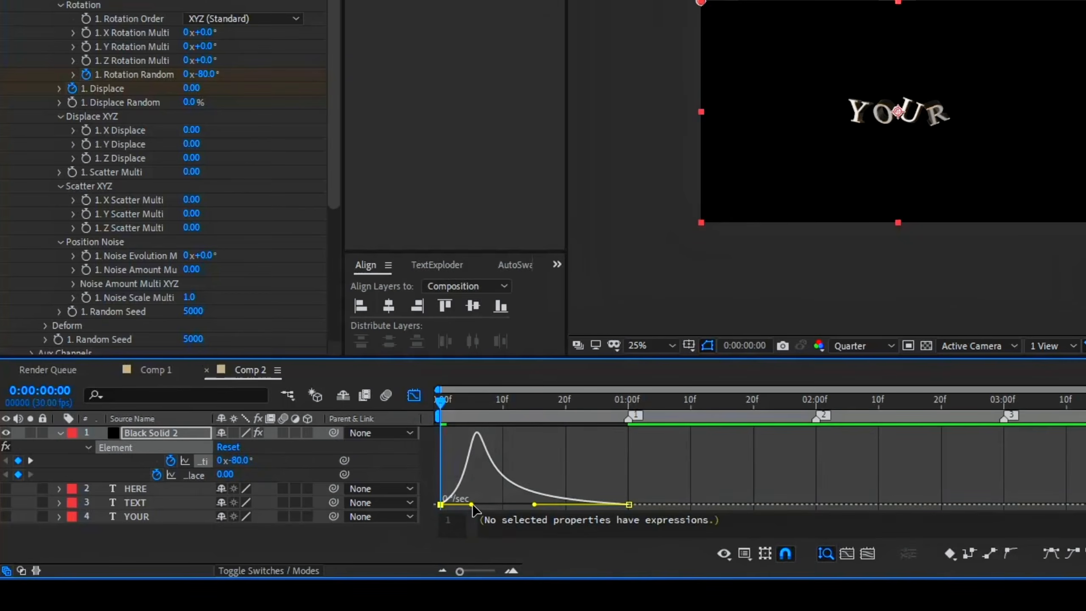
left_click_drag(470, 505, 445, 507)
left_click(417, 394)
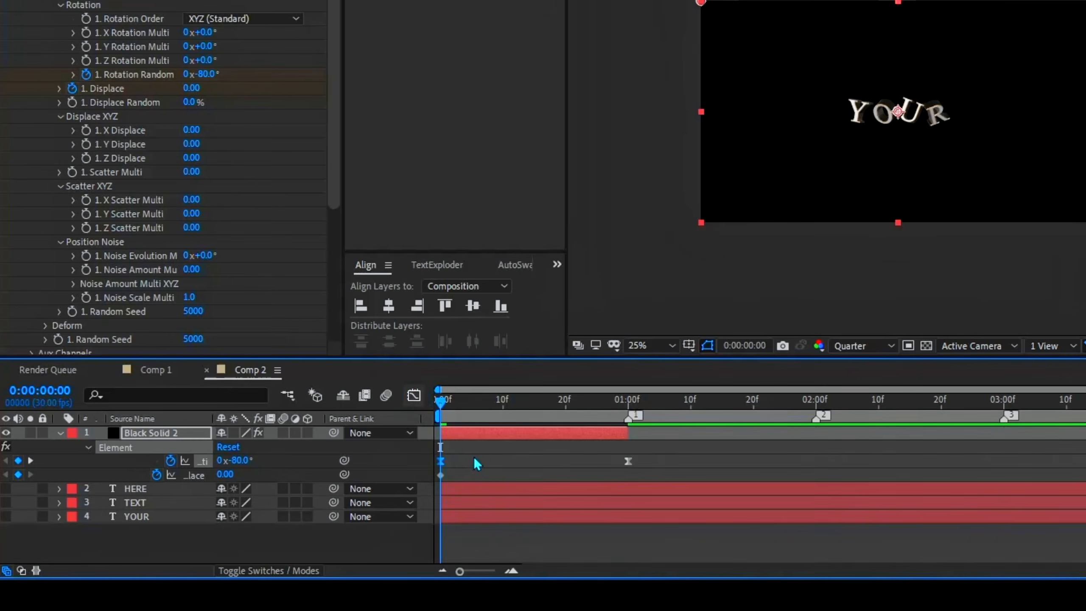
left_click(457, 472)
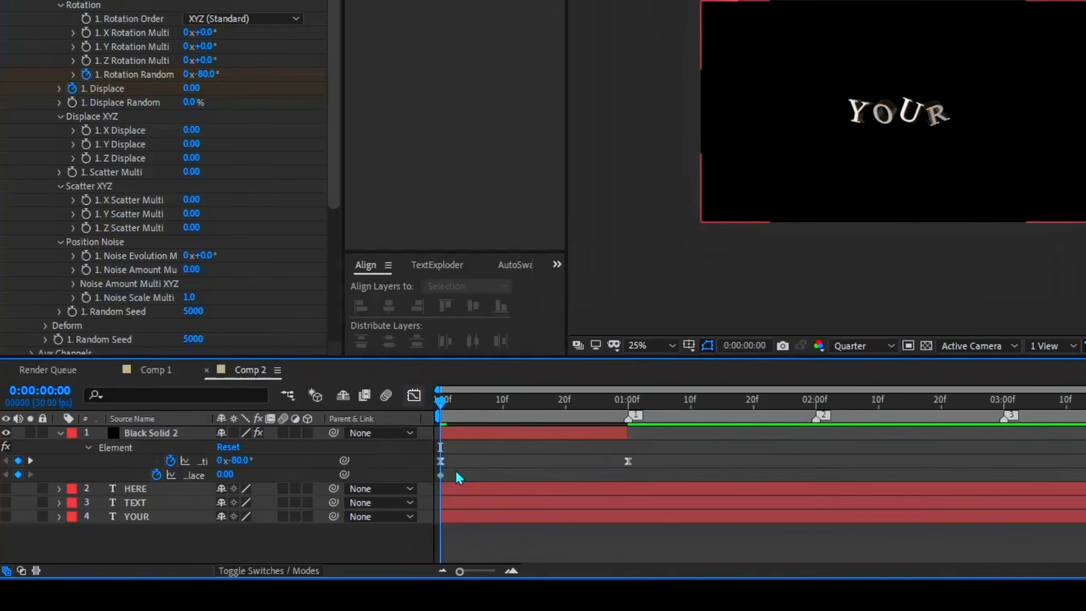
Set the Displace keyframe at the start to 0.10 and move it to frame 19
left_click(225, 473)
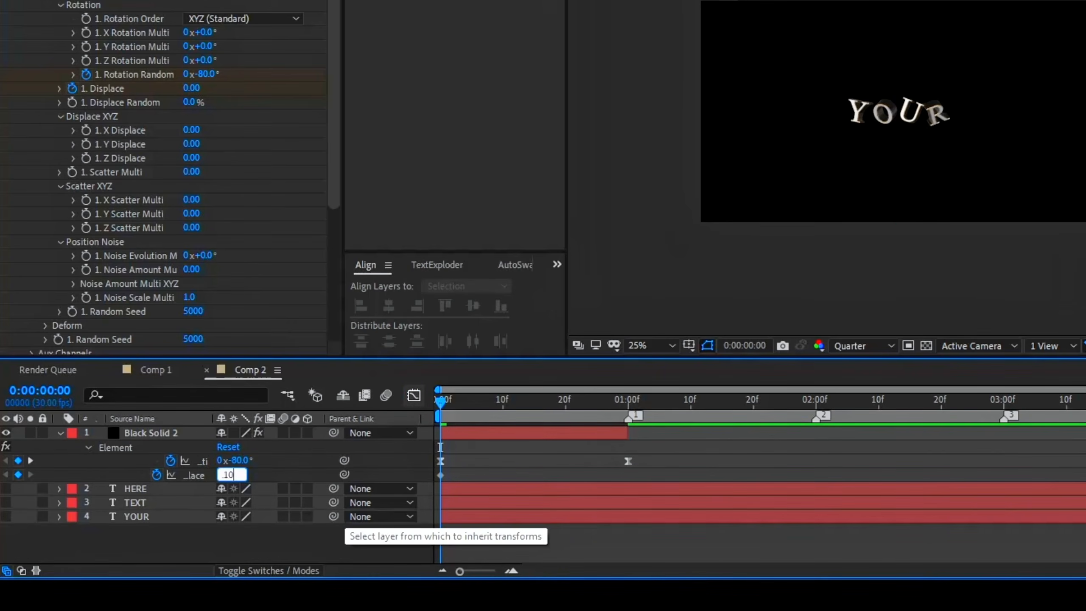
key("Return")
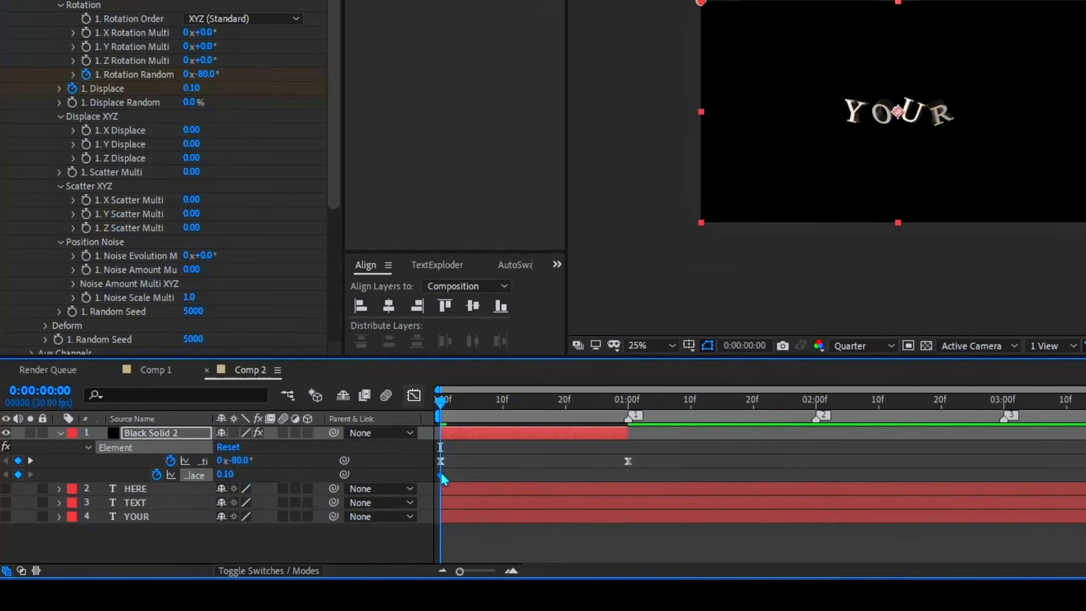
left_click_drag(443, 479, 560, 484)
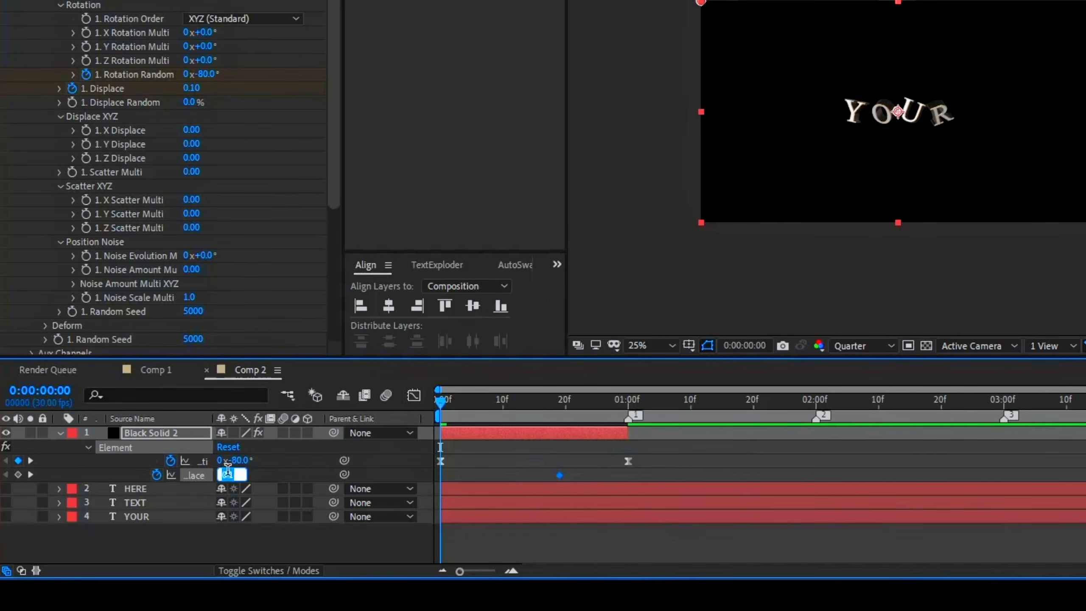
Set the black solid's Displace to -1.00 at 0 seconds and again at 1 second
key("Return")
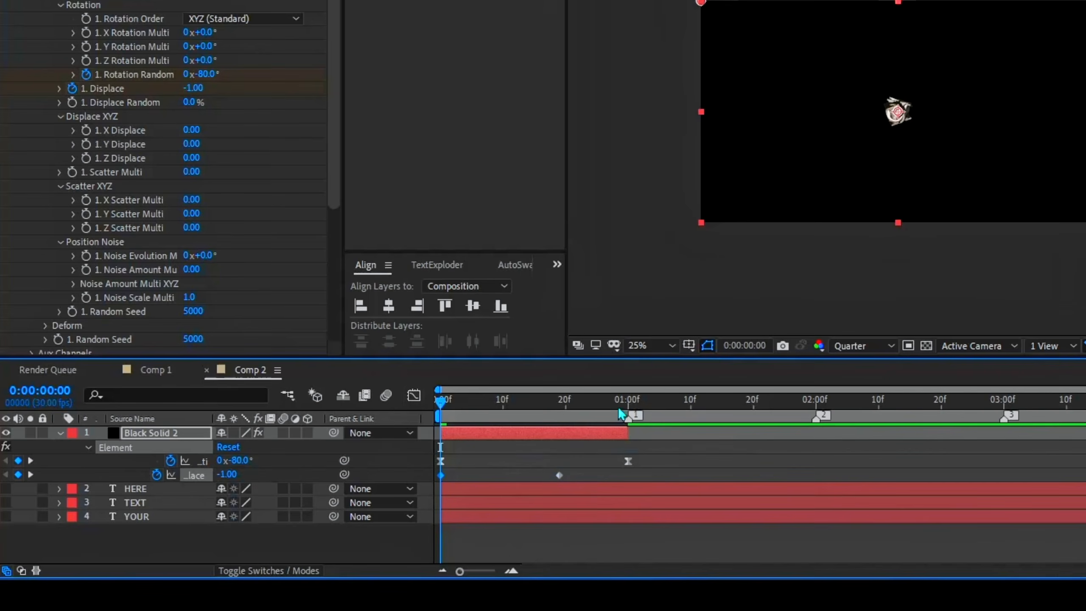
left_click_drag(620, 410, 628, 410)
left_click(226, 473)
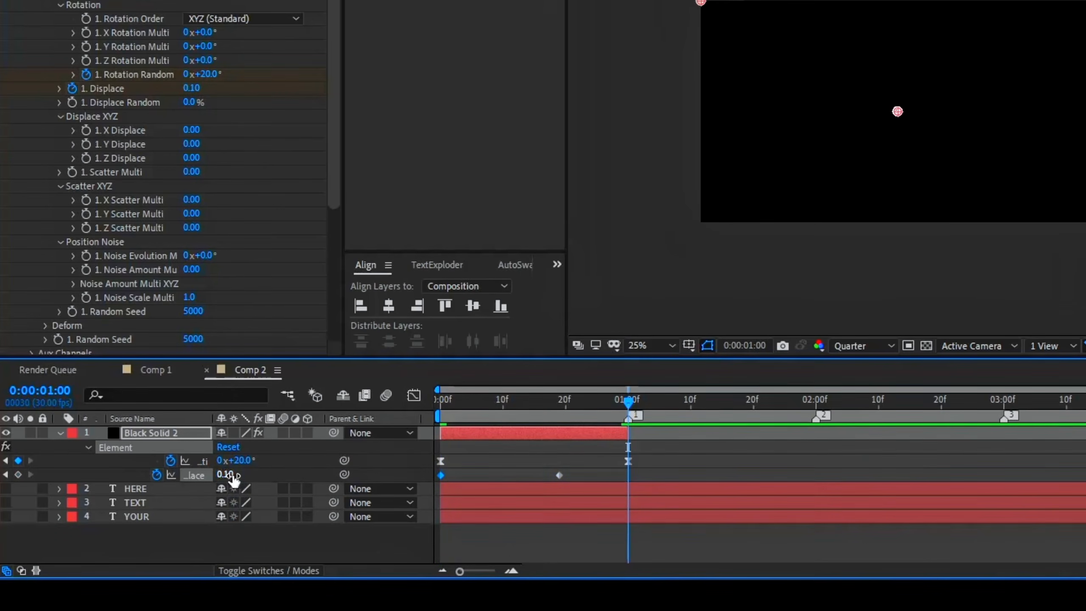
key("Return")
Ease the three Displace keyframes and shape their speed graph with sharp peaks at the very start and end and a slow middle
left_click_drag(651, 476, 434, 476)
key("F9")
left_click(413, 395)
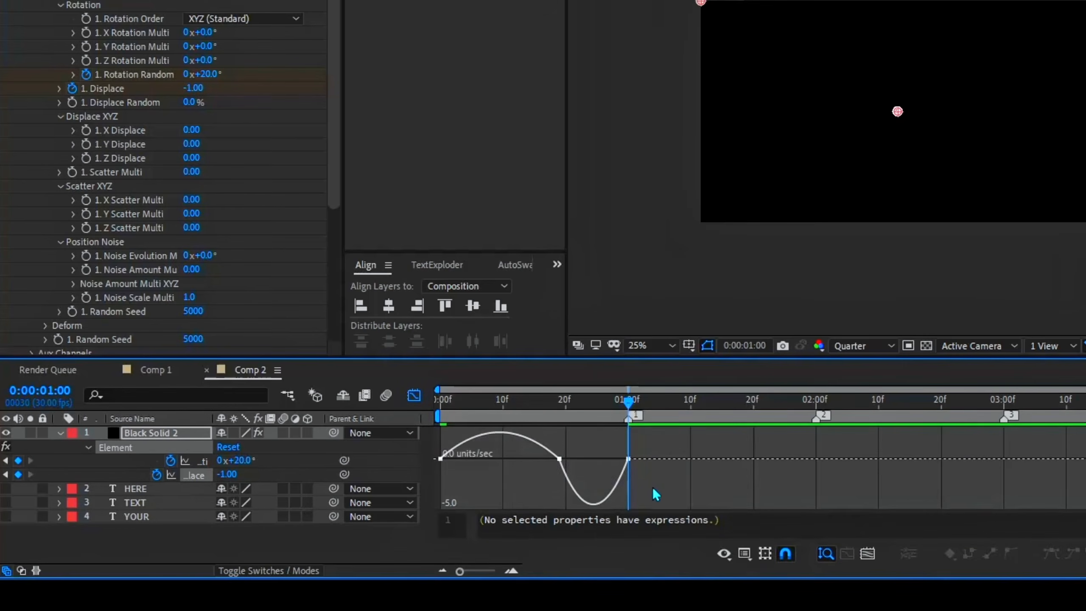
right_click(695, 447)
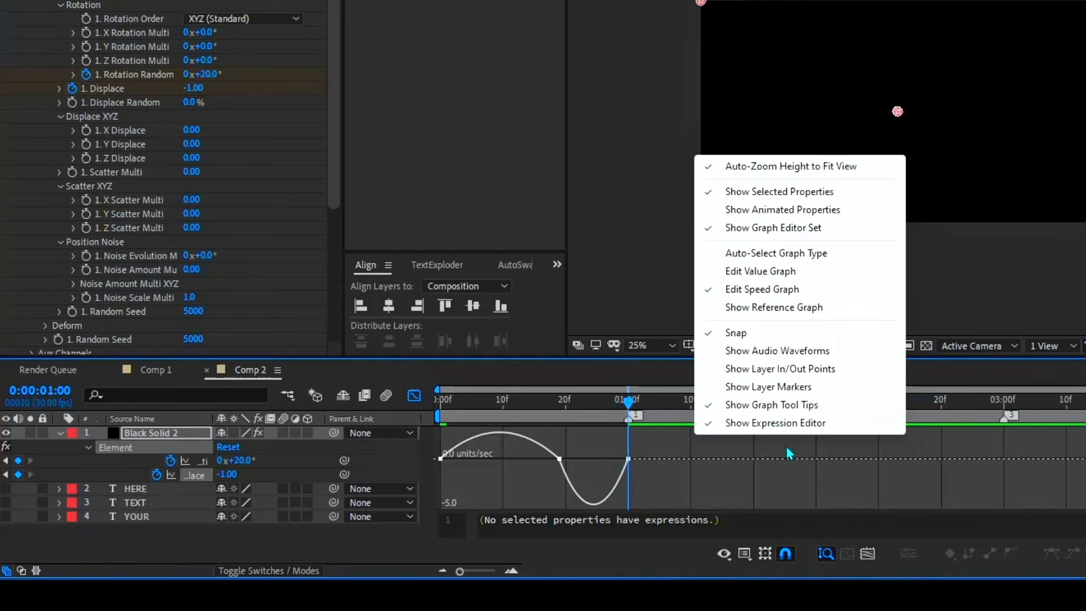
left_click(753, 292)
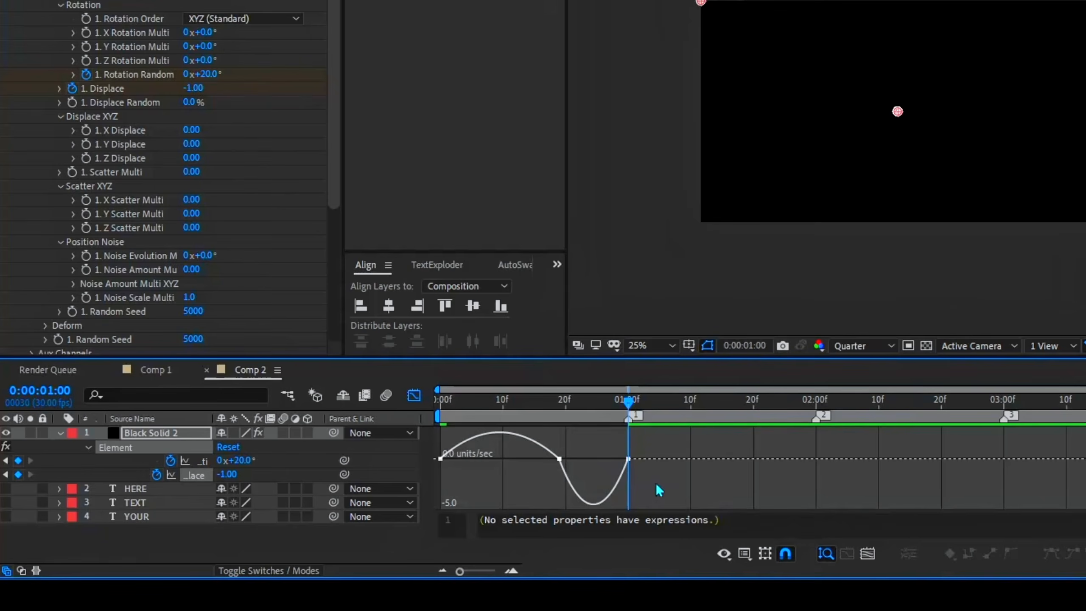
left_click_drag(588, 442, 627, 459)
left_click_drag(617, 442, 629, 443)
left_click_drag(539, 442, 499, 442)
left_click_drag(475, 478, 414, 433)
left_click_drag(459, 453, 445, 455)
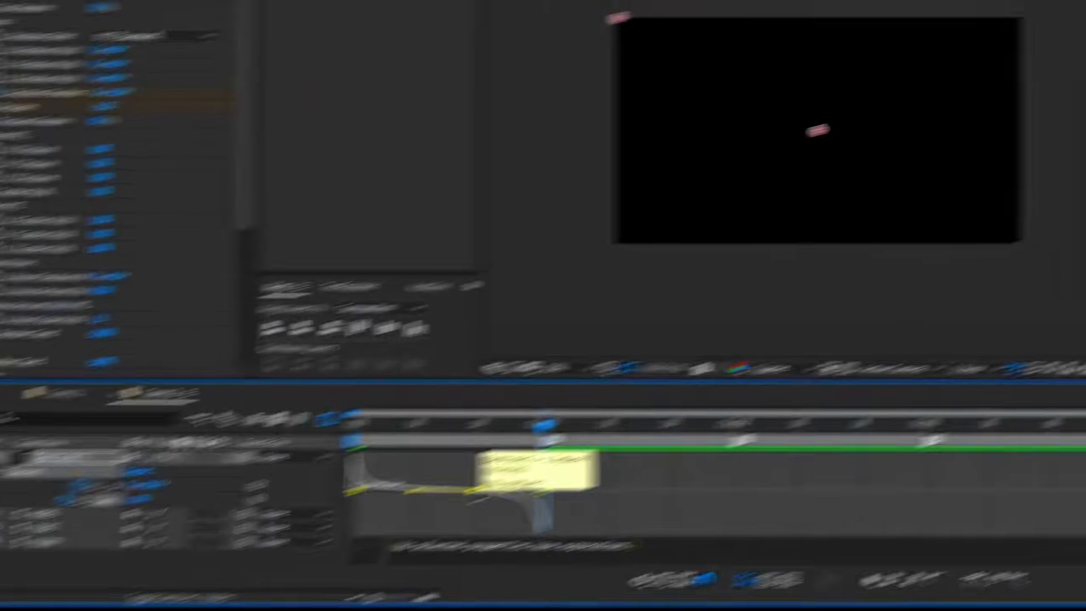
Set the frame 19 Displace keyframe's velocity to 0/sec with Continuous enabled, and close the graph view
double_click(560, 465)
left_click(322, 373)
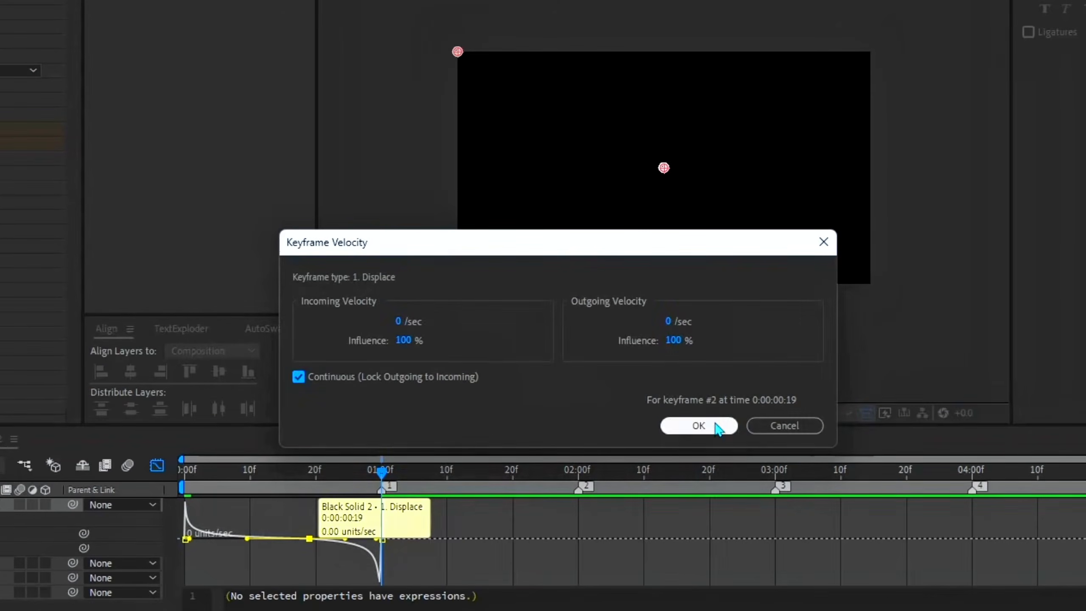
left_click(699, 425)
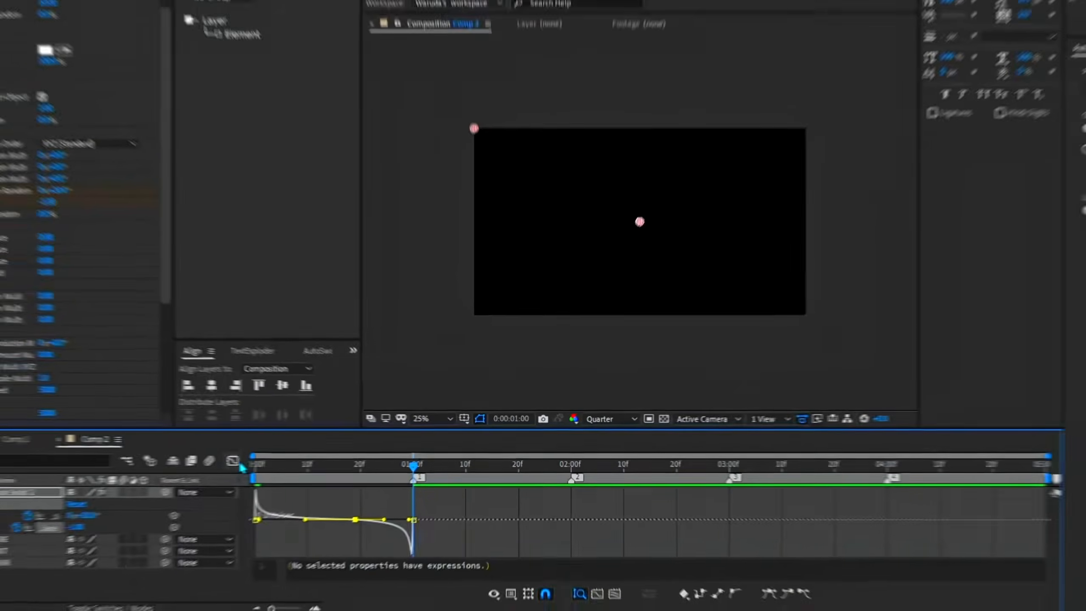
left_click(162, 465)
Preview the YOUR text animation from the start
left_click_drag(383, 471, 156, 515)
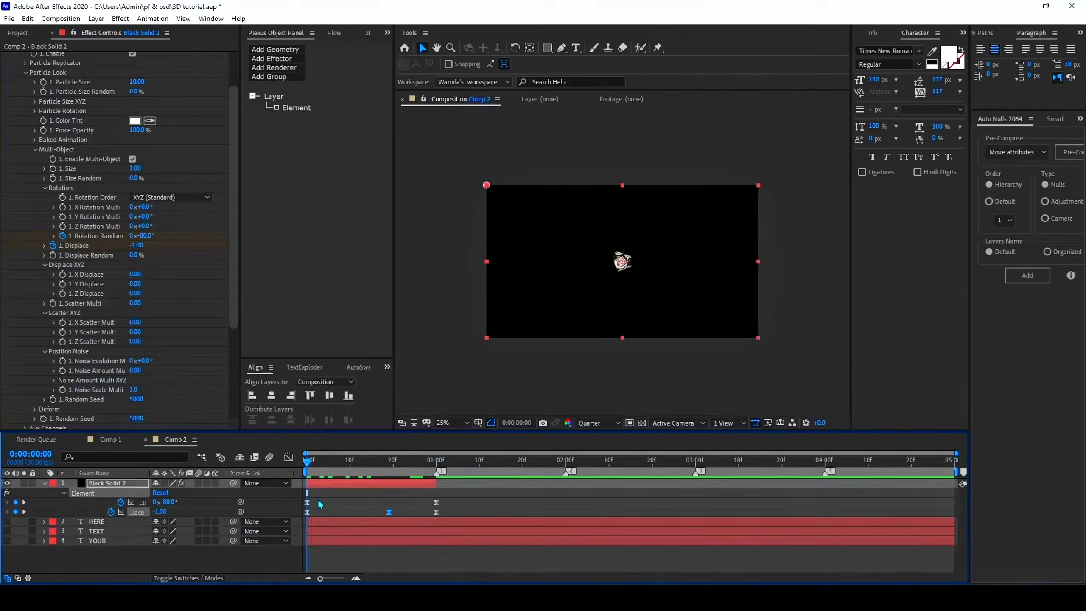
left_click(318, 501)
key("space")
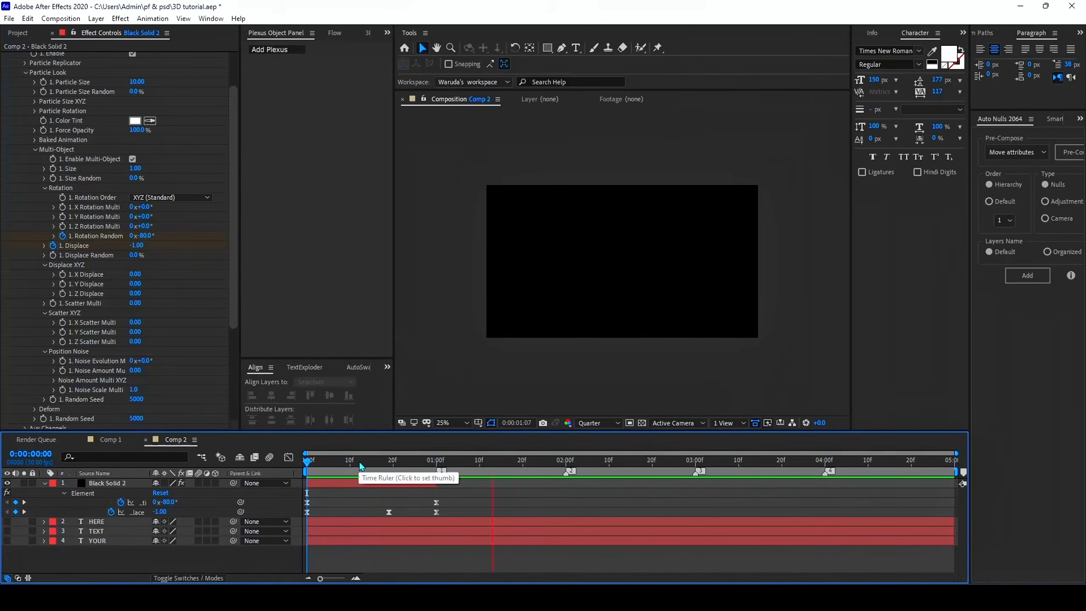
Duplicate the black solid layer three times and start the copies at 1, 2 and 3 seconds
left_click_drag(361, 466, 436, 480)
left_click(395, 485)
key("u")
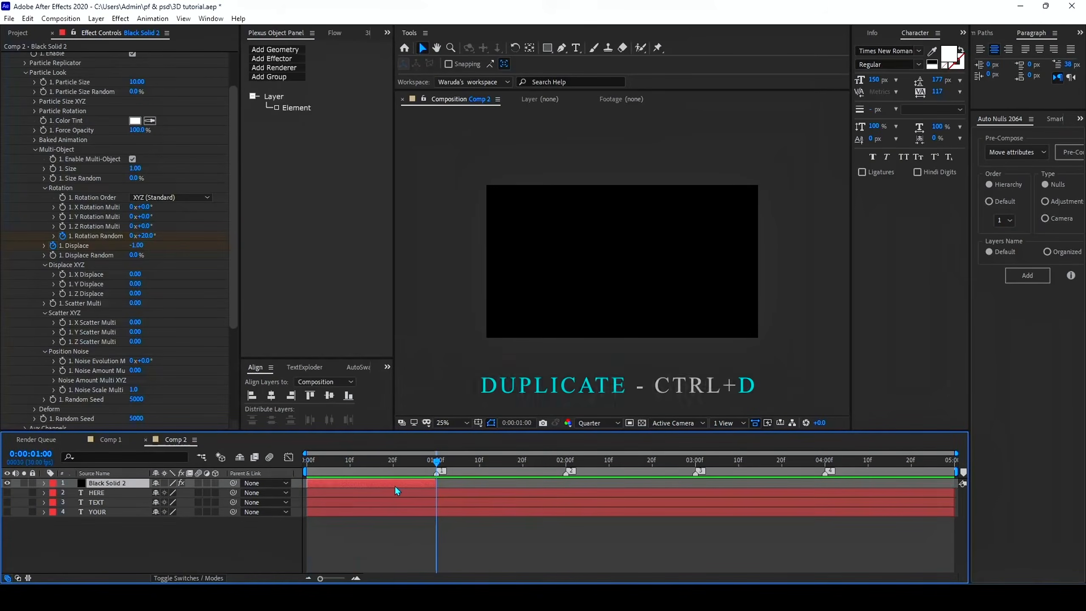
key("ctrl+d")
key("bracketleft")
key("k")
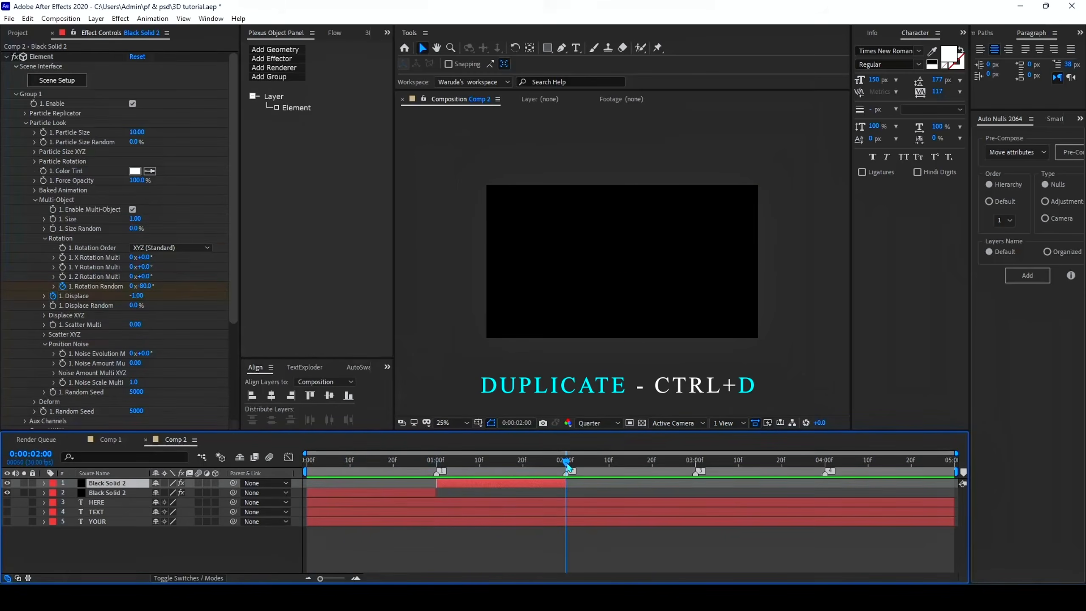
key("ctrl+d")
key("bracketleft")
key("k")
key("ctrl+d")
key("bracketleft")
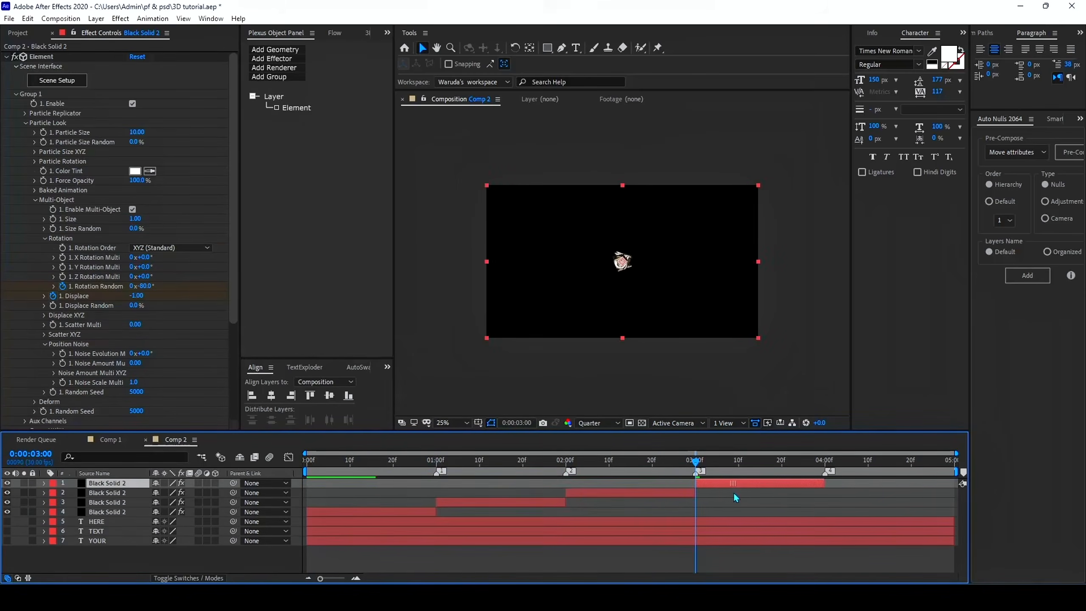
Play the duplicated sequence from the start and move the playhead to 0:00:01:16
key("Home")
key("space")
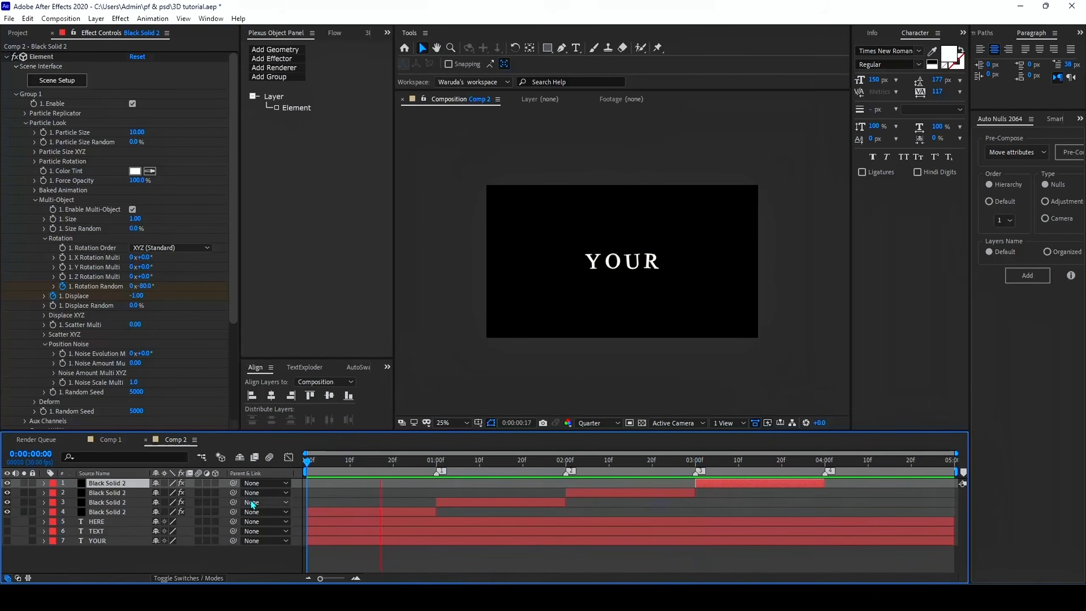
left_click(554, 464)
left_click_drag(553, 464, 505, 464)
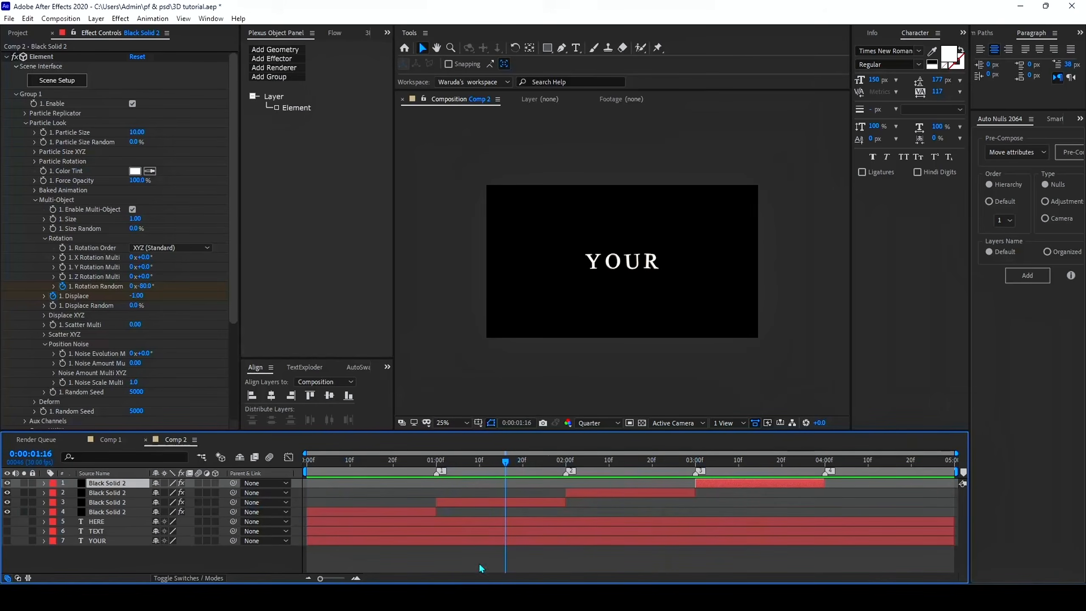
left_click(487, 571)
Set Element's Path Layer 1 to the TEXT layer on the black solid that starts at 1 second
left_click(555, 503)
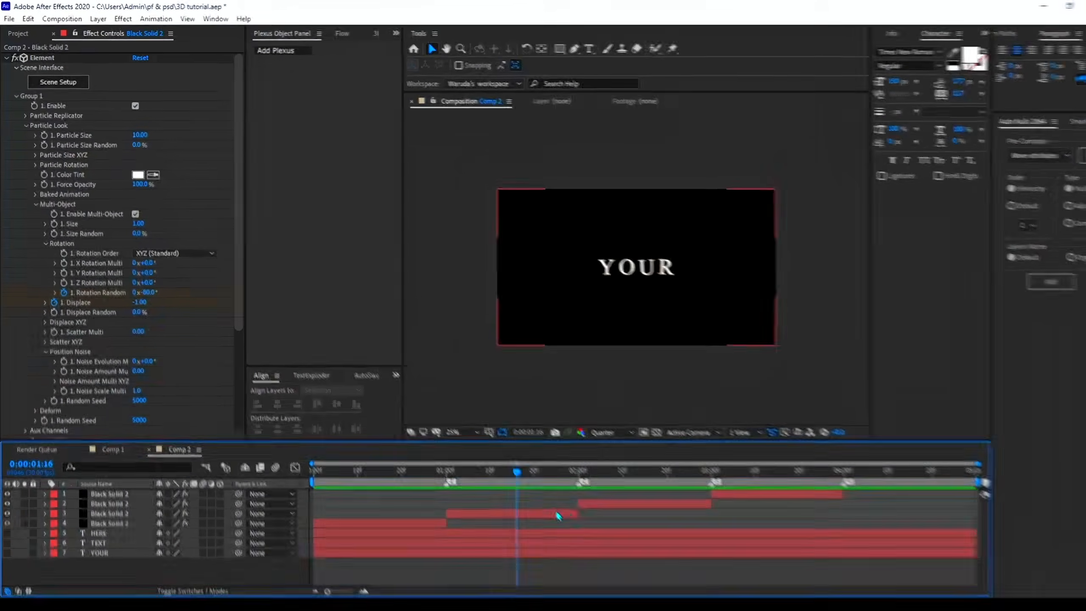
left_click(25, 156)
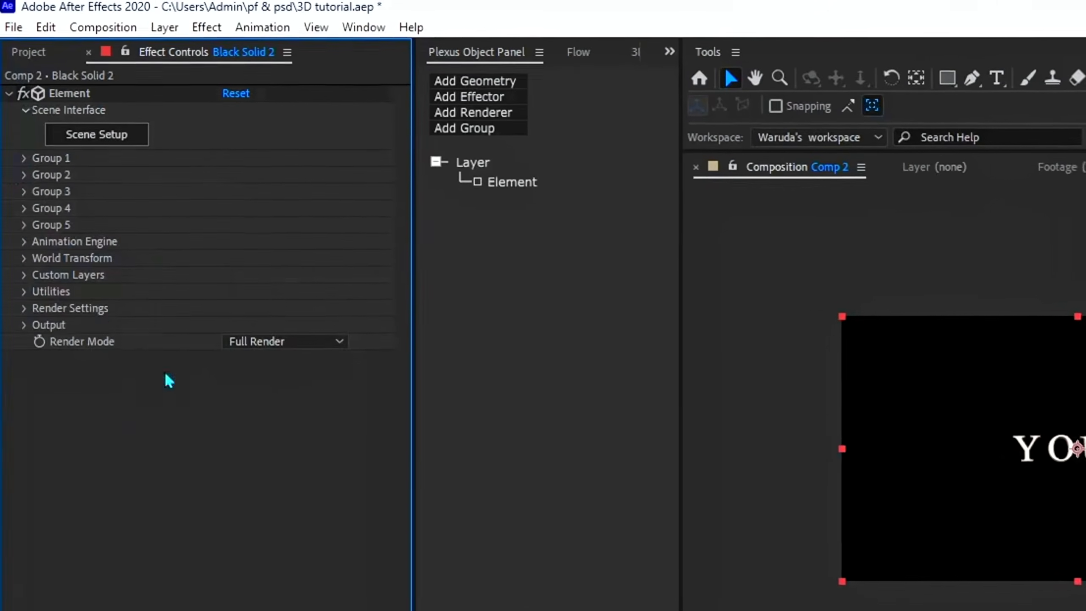
left_click(23, 269)
left_click(273, 302)
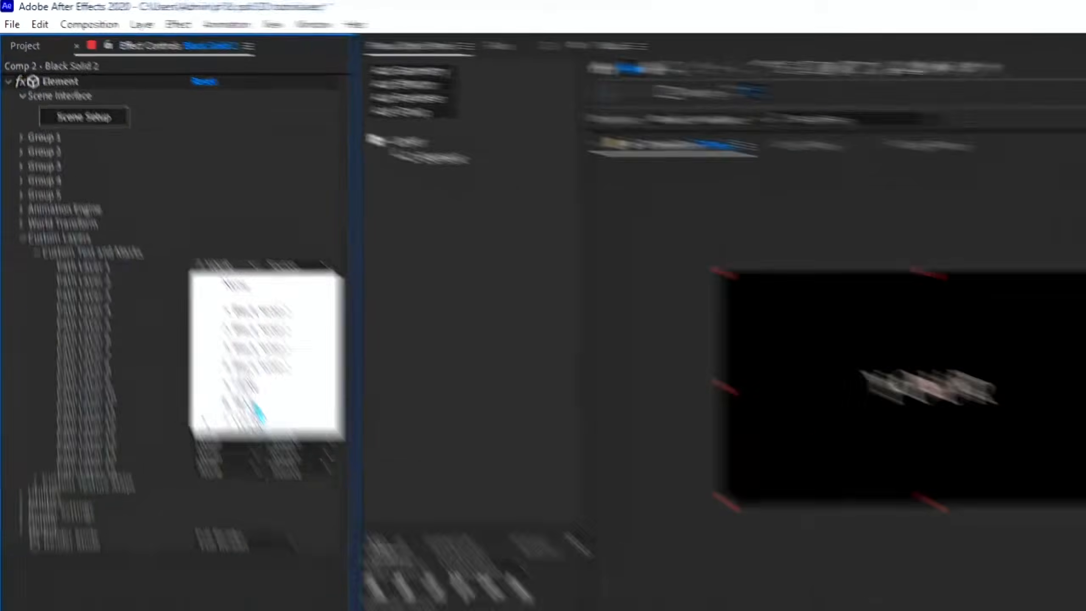
left_click(279, 471)
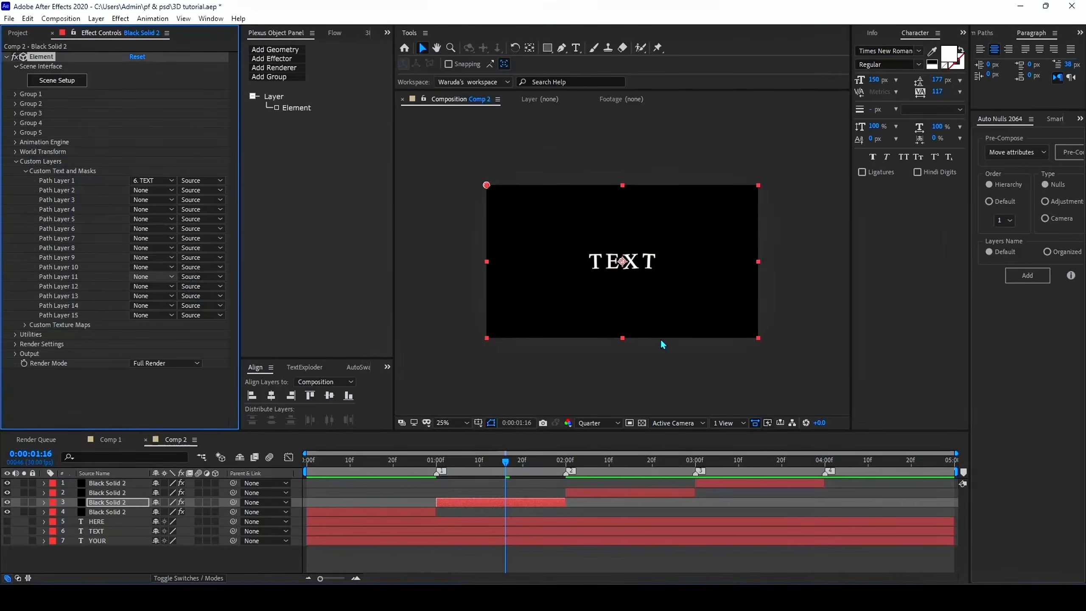
Set Element's Path Layer 1 to the HERE layer on the black solid that starts at 2 seconds
left_click(635, 465)
left_click(646, 493)
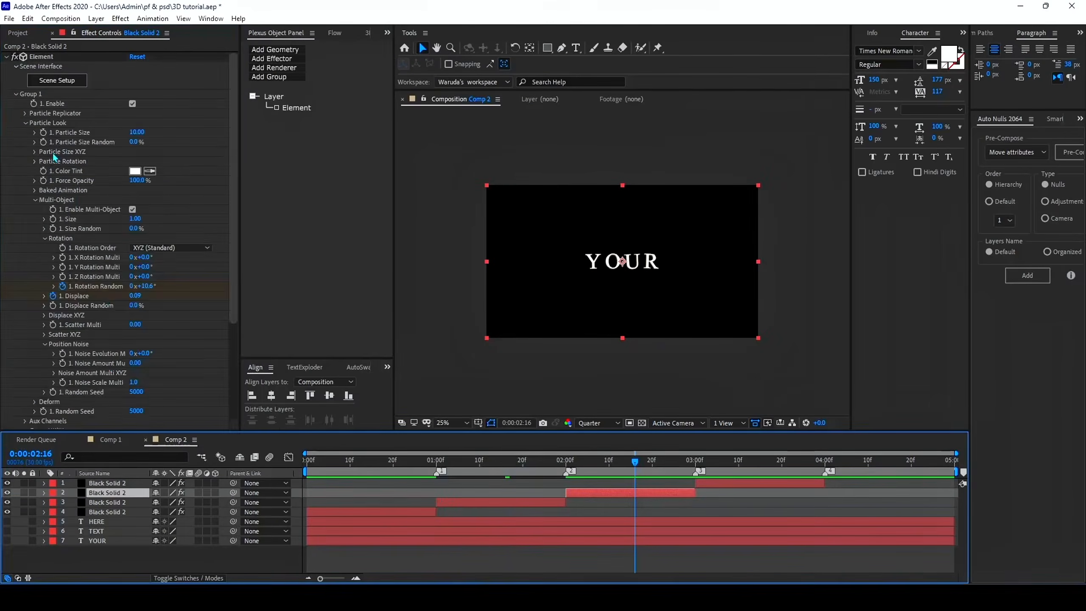
left_click(58, 164)
left_click(57, 164)
left_click(152, 180)
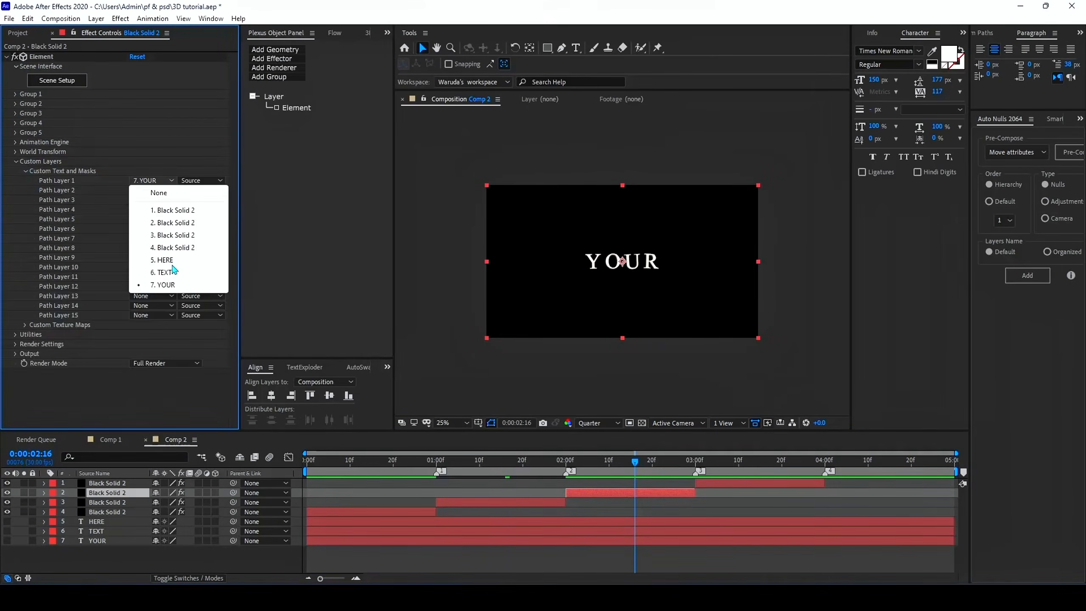
left_click(177, 262)
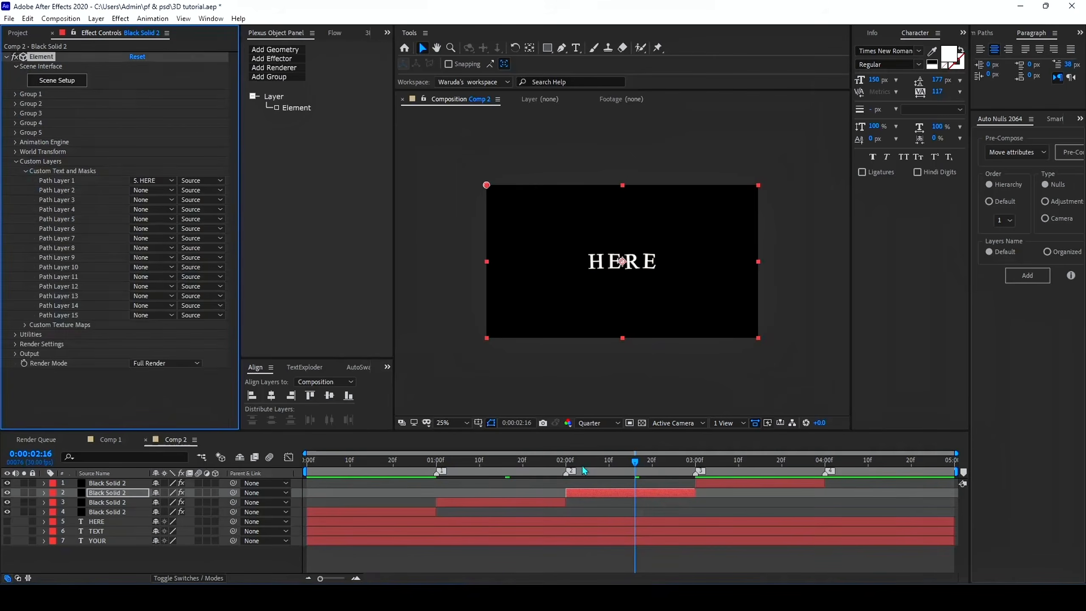
Preview the three-word sequence and delete the extra black solid that starts at 3 seconds
left_click(519, 461)
key("space")
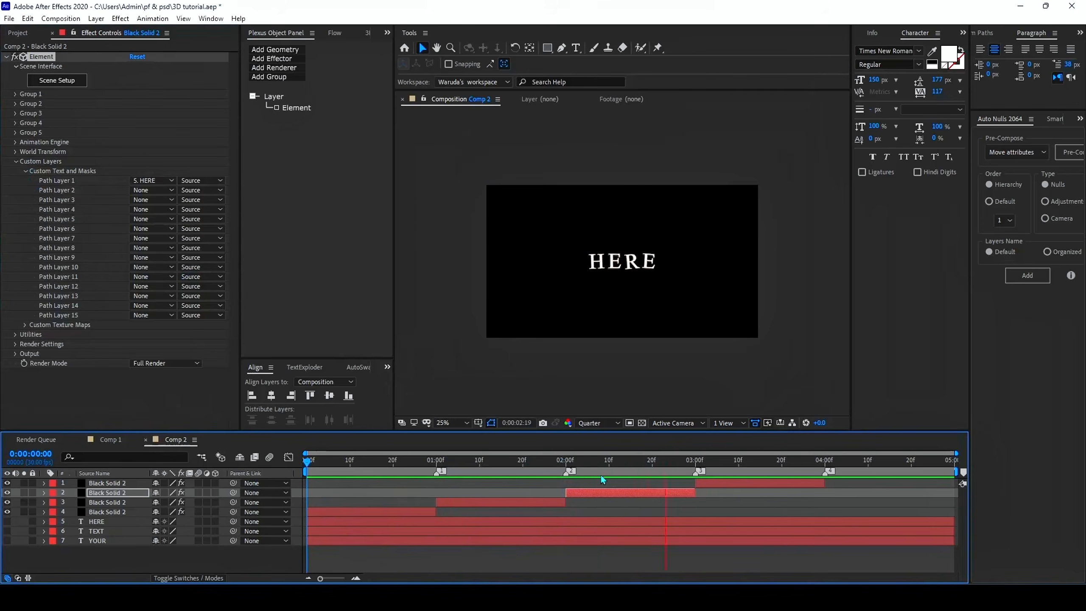
mouse_move(640, 459)
left_mouse_down()
mouse_move(691, 464)
mouse_move(697, 475)
left_mouse_up()
left_click(725, 497)
left_click(724, 484)
key("Delete")
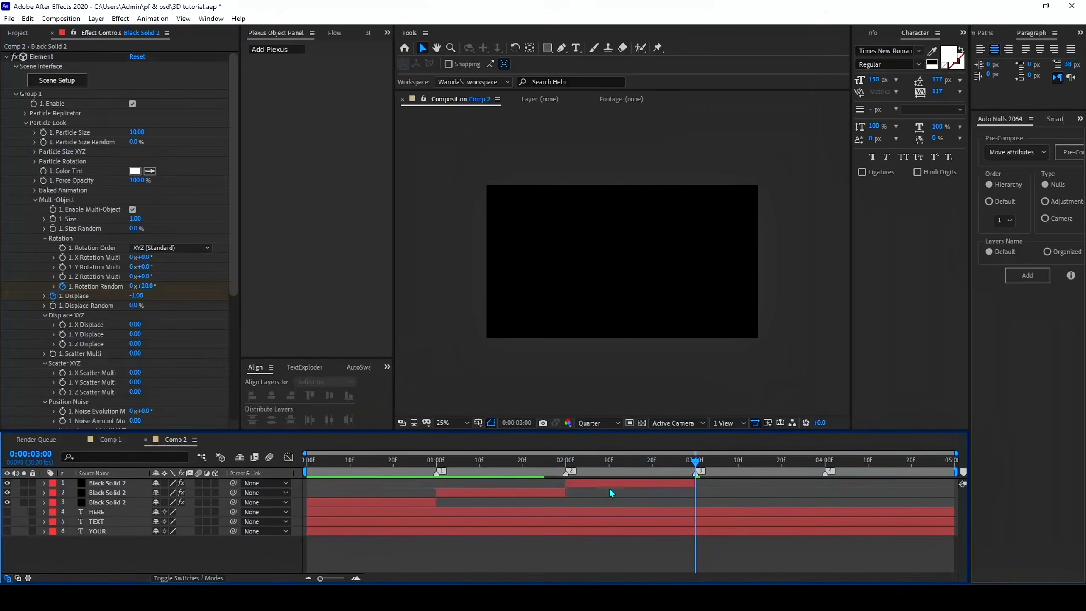
Move the HERE black solid to start at 3 seconds and place a duplicate of the TEXT black solid at 2 seconds
left_click_drag(605, 486, 735, 498)
left_click(697, 500)
left_click_drag(696, 463, 566, 481)
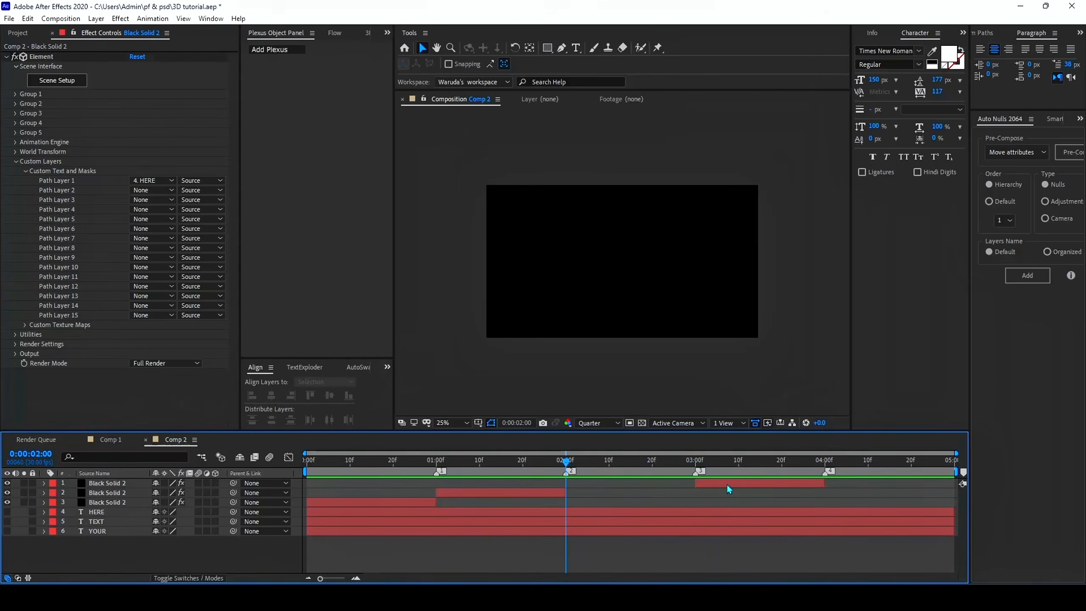
left_click(730, 484)
left_click(540, 496)
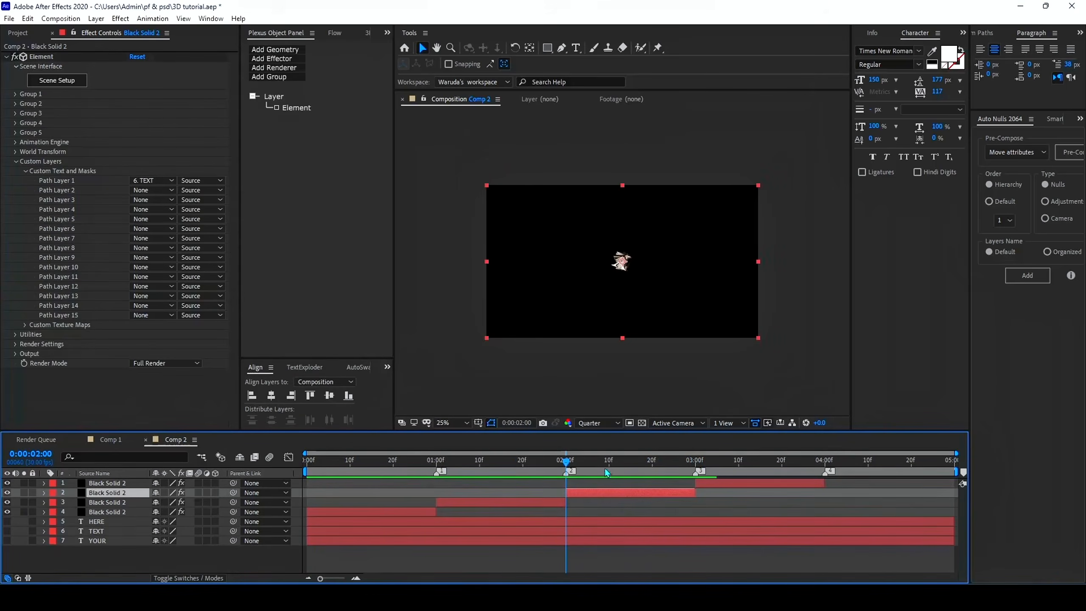
left_click_drag(611, 464, 613, 500)
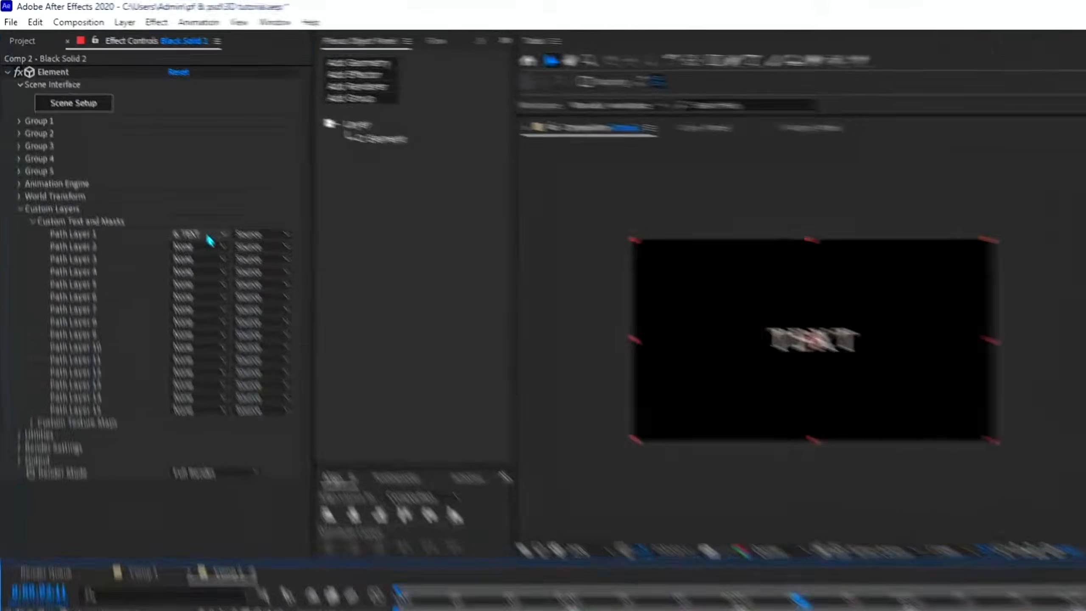
Set Element's Path Layer 1 to None on the black solid starting at 2 seconds and import rose.obj into its scene
left_click(154, 181)
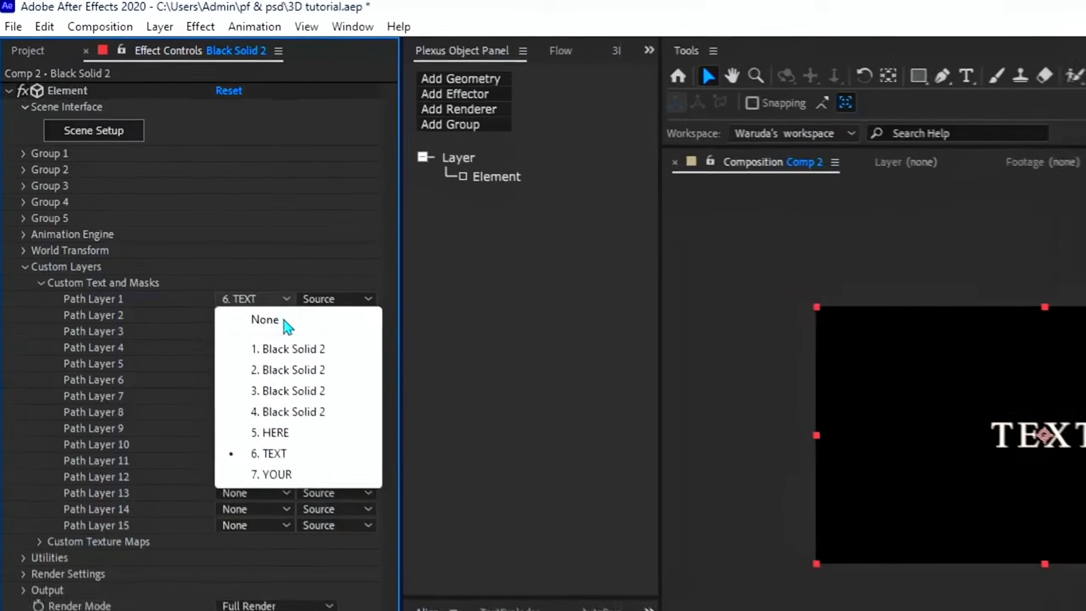
left_click(287, 327)
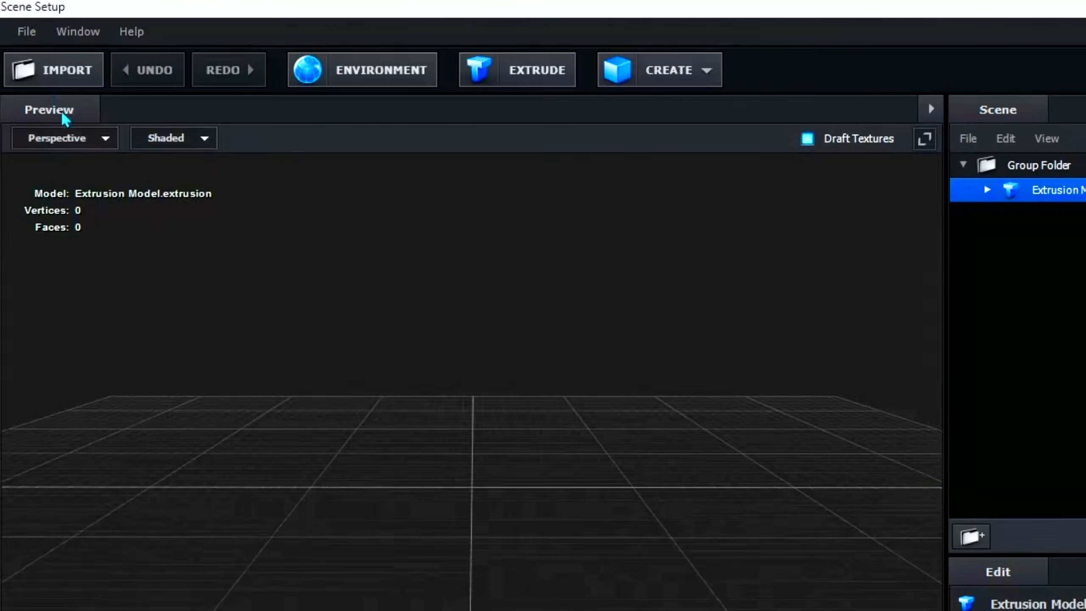
left_click(58, 70)
left_click(236, 248)
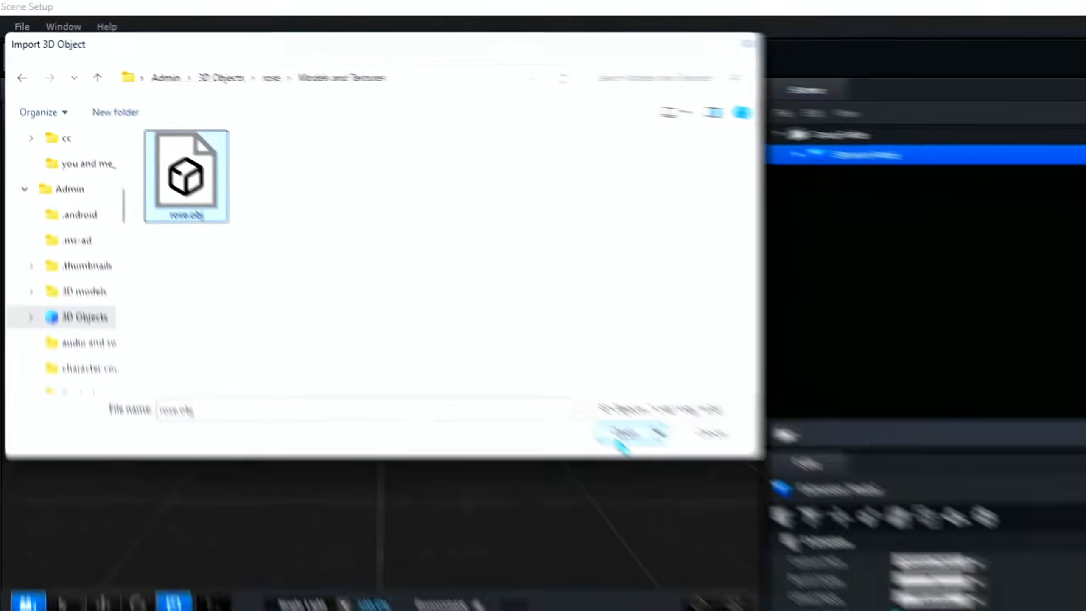
left_click(767, 532)
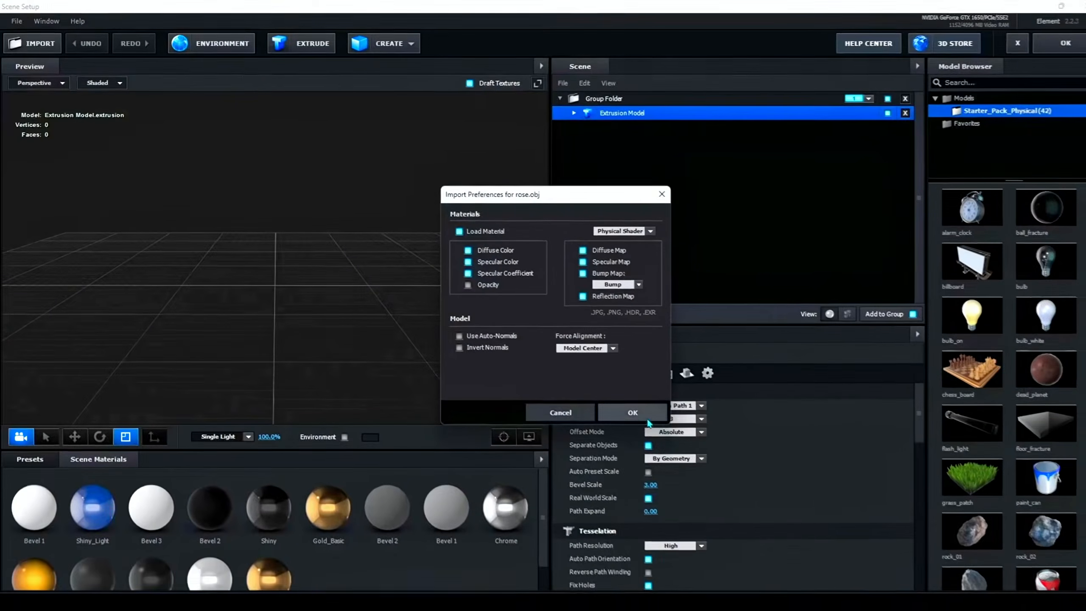
left_click(632, 413)
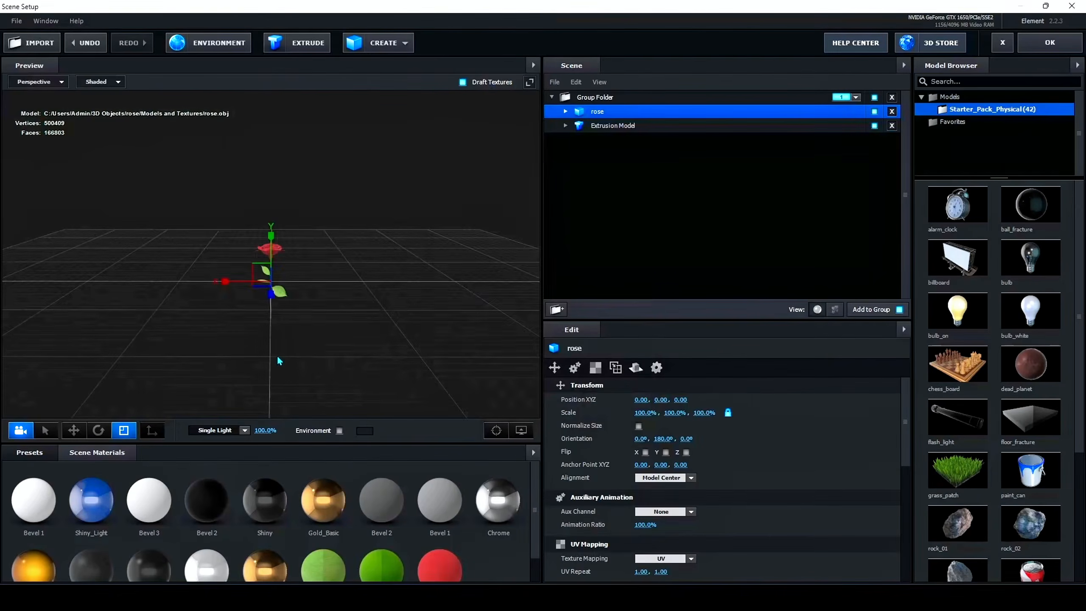
Enable Normalize Size for the rose model and apply the scene setup
left_click_drag(278, 360, 350, 372)
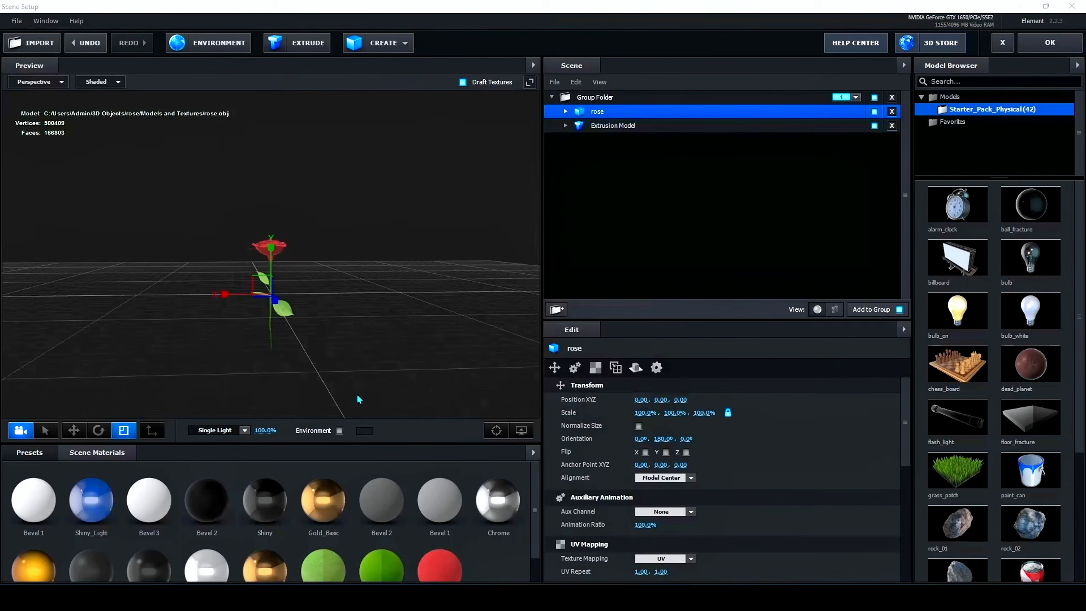
left_click(639, 427)
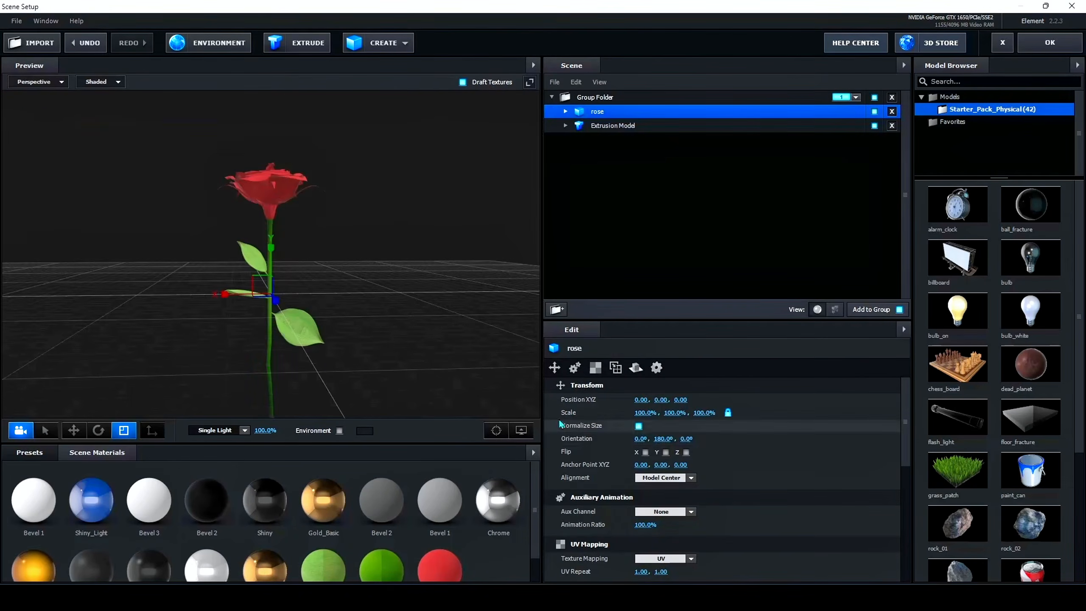
left_click_drag(321, 321, 288, 332)
scroll(289, 333, "down", 5)
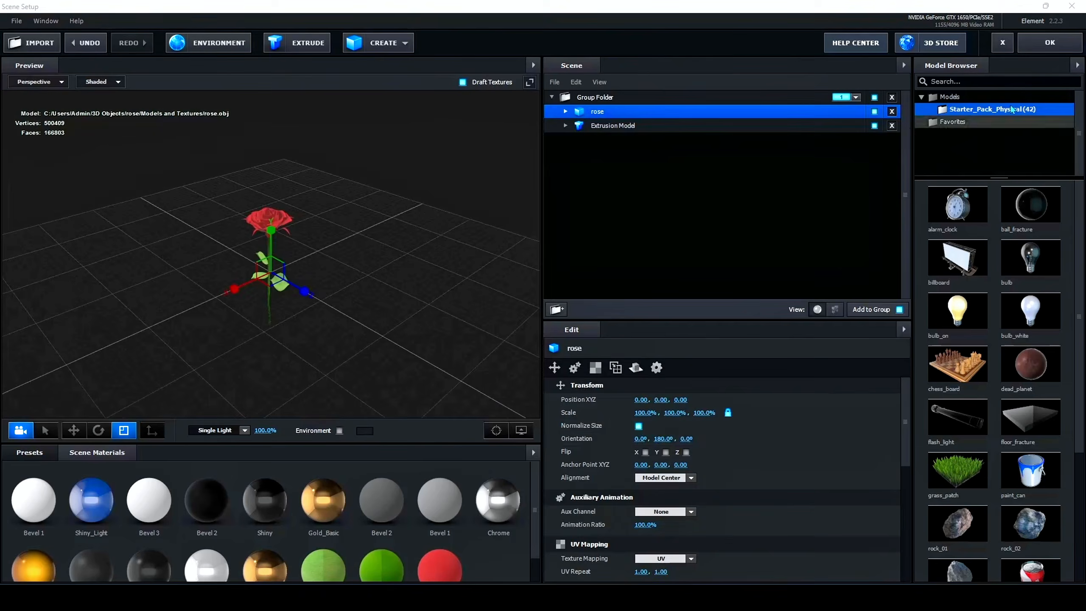
left_click(1049, 42)
Preview the sequence with the rose and shorten the work area to end at 4 seconds
left_click_drag(611, 466, 238, 485)
key("space")
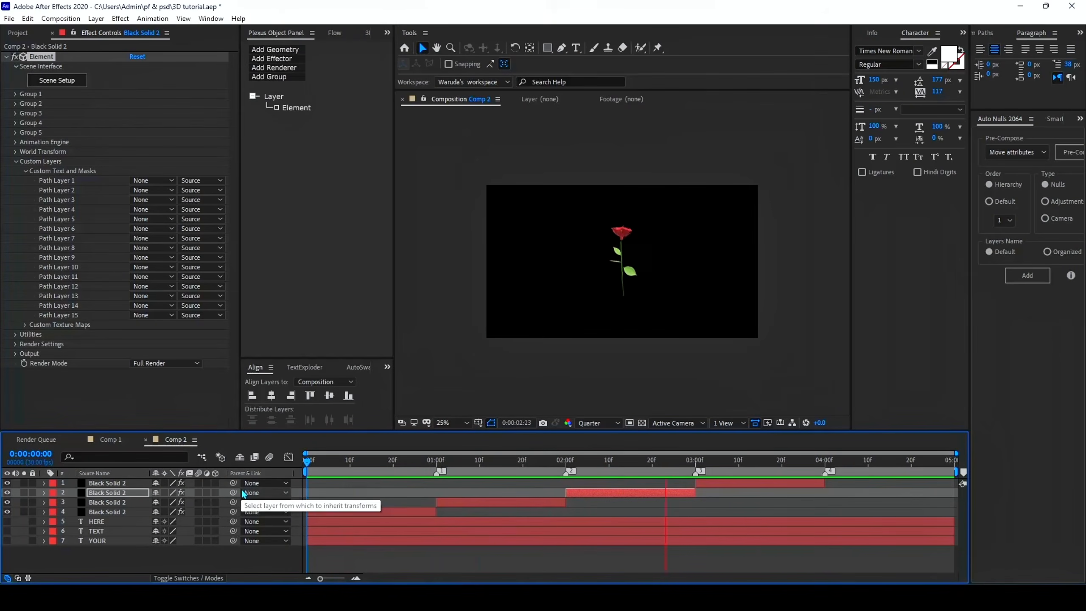
left_click_drag(665, 465, 769, 488)
left_click(791, 499)
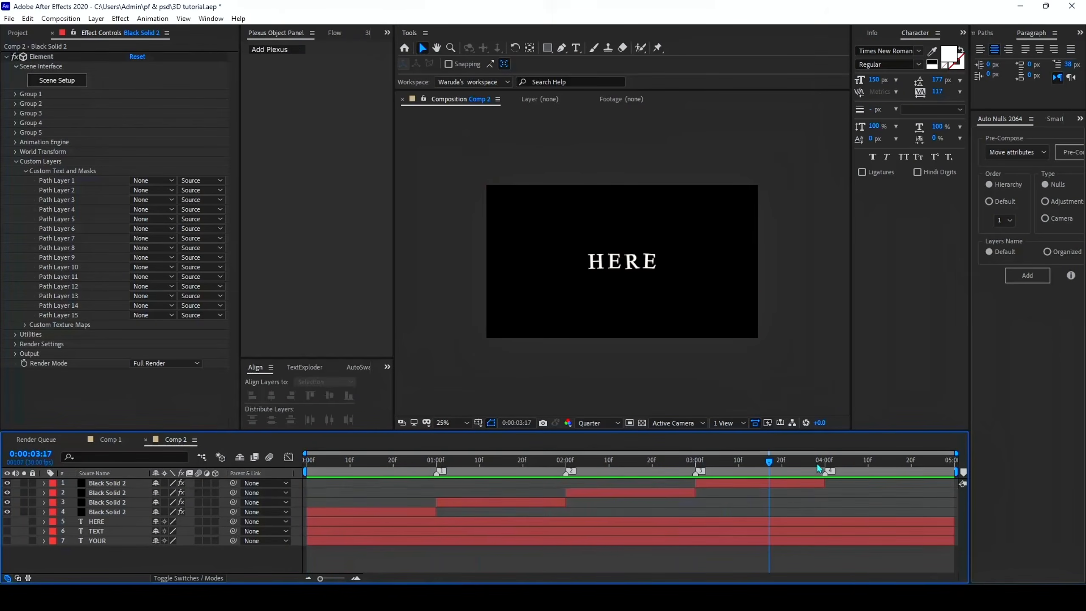
left_click(819, 465)
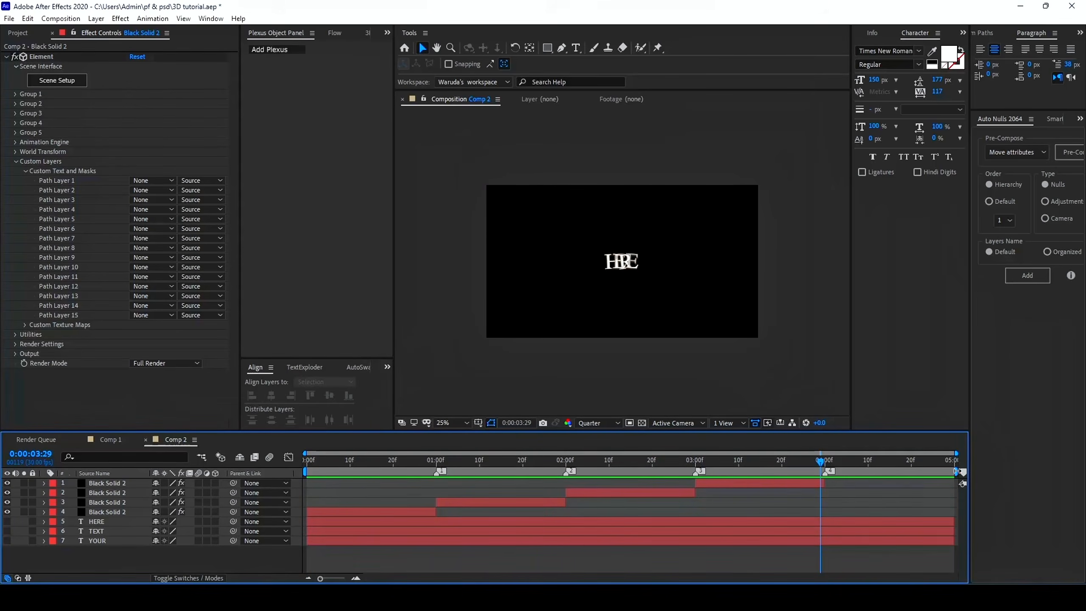
left_click_drag(956, 471, 830, 508)
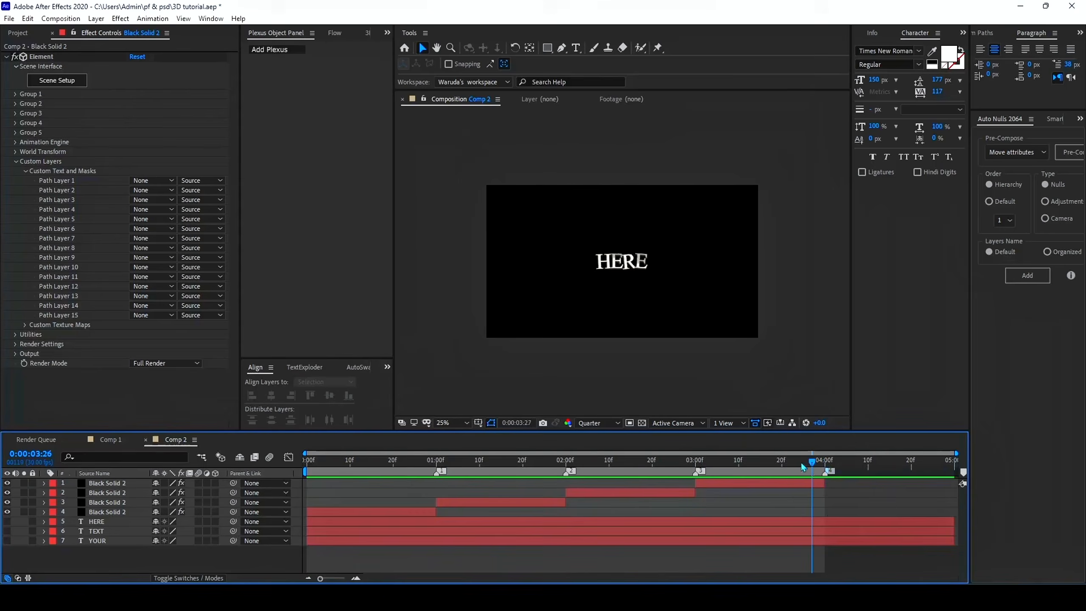
key("Home")
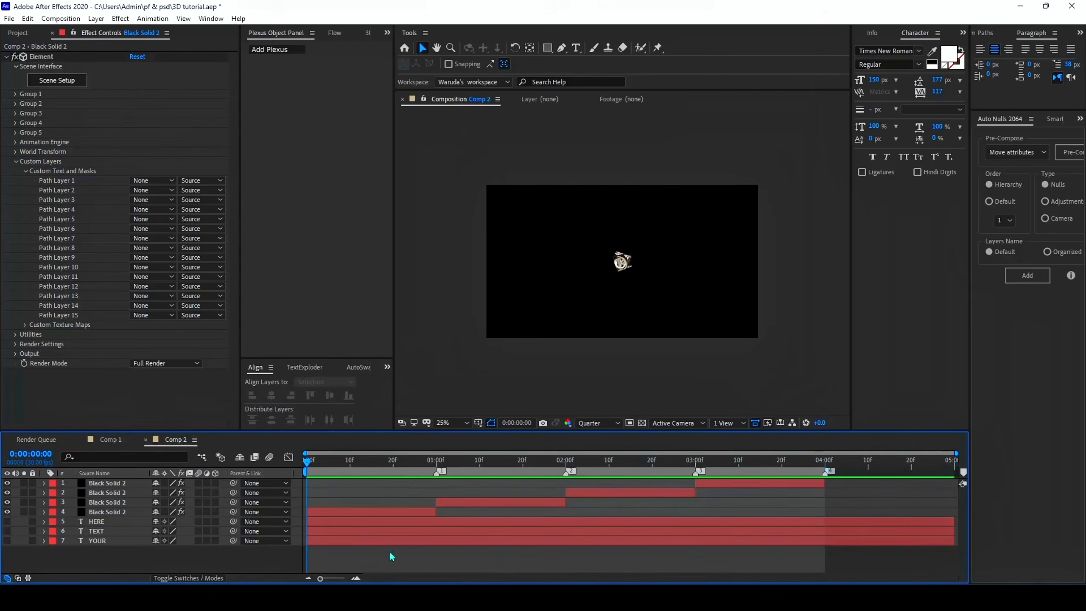
Add a one-node camera with the 50mm preset to the composition
right_click(792, 561)
mouse_move(914, 427)
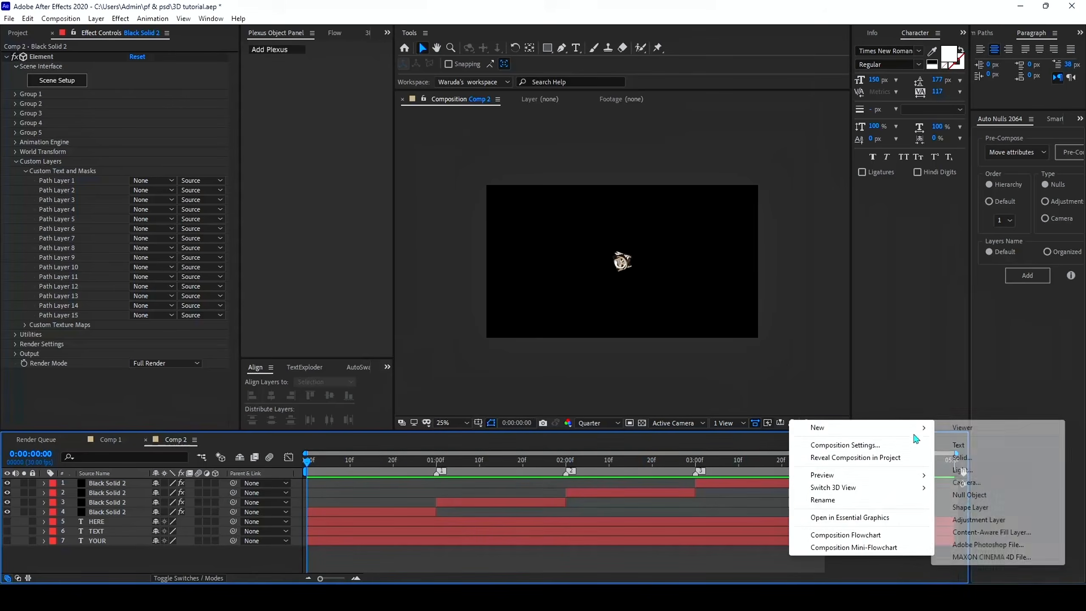
left_click(965, 482)
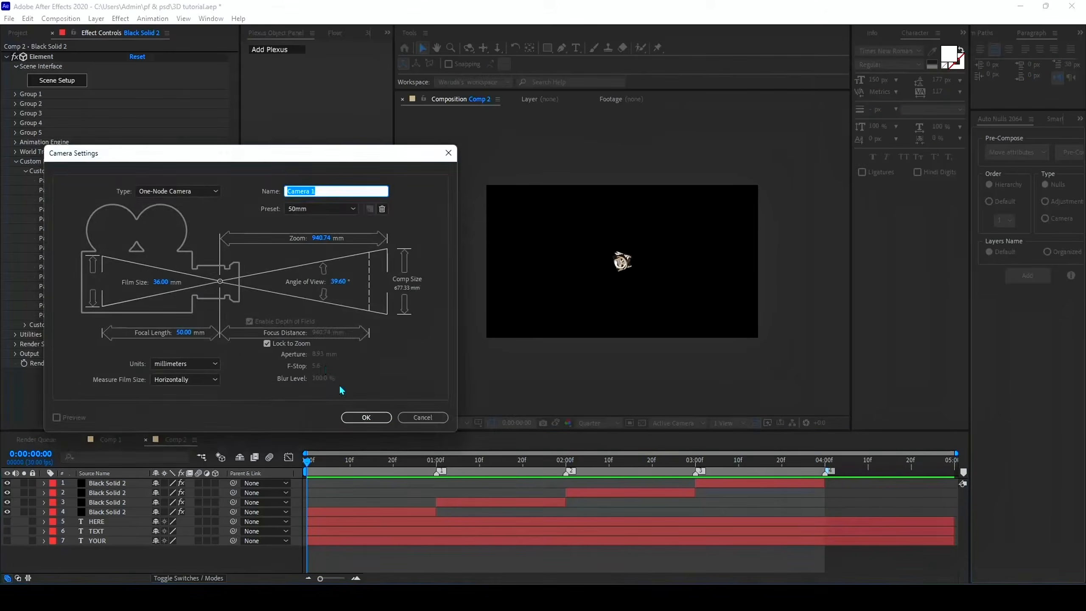
left_click(366, 417)
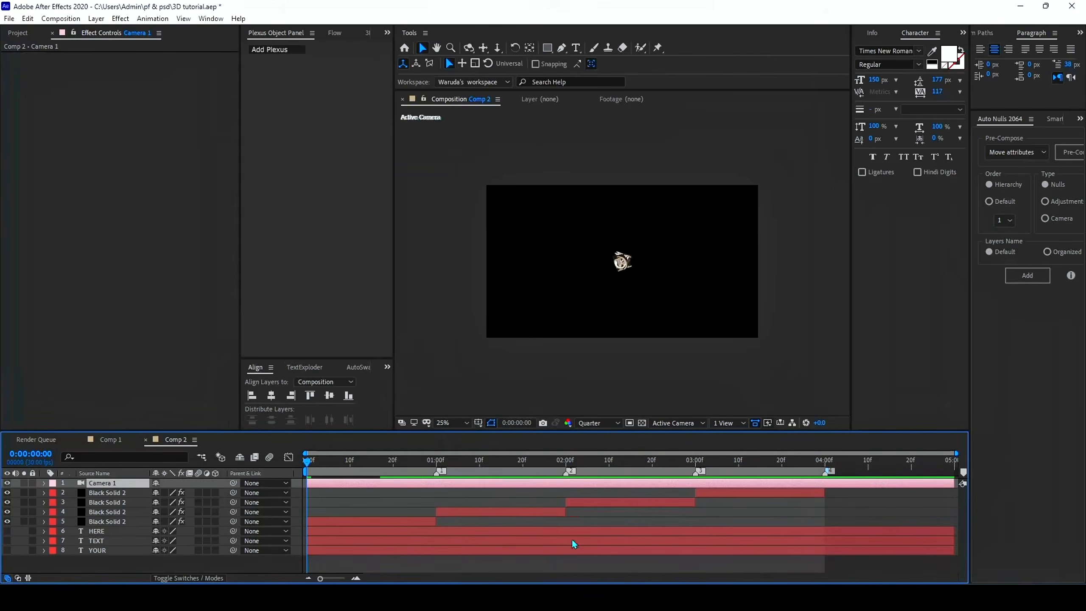
Add a 3D null object and parent the camera to it
right_click(458, 566)
mouse_move(543, 440)
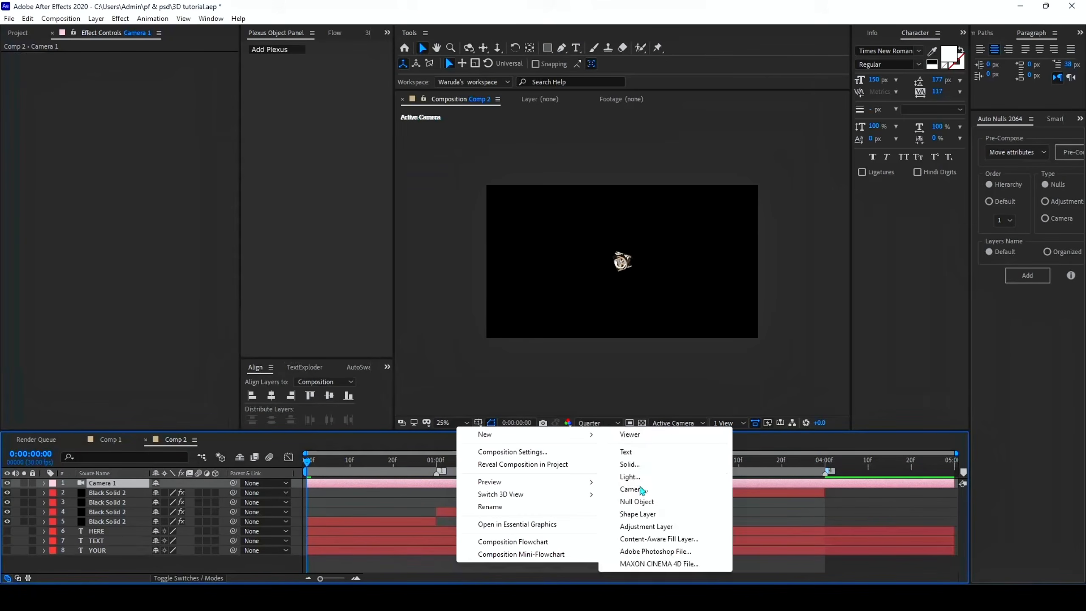
left_click(636, 501)
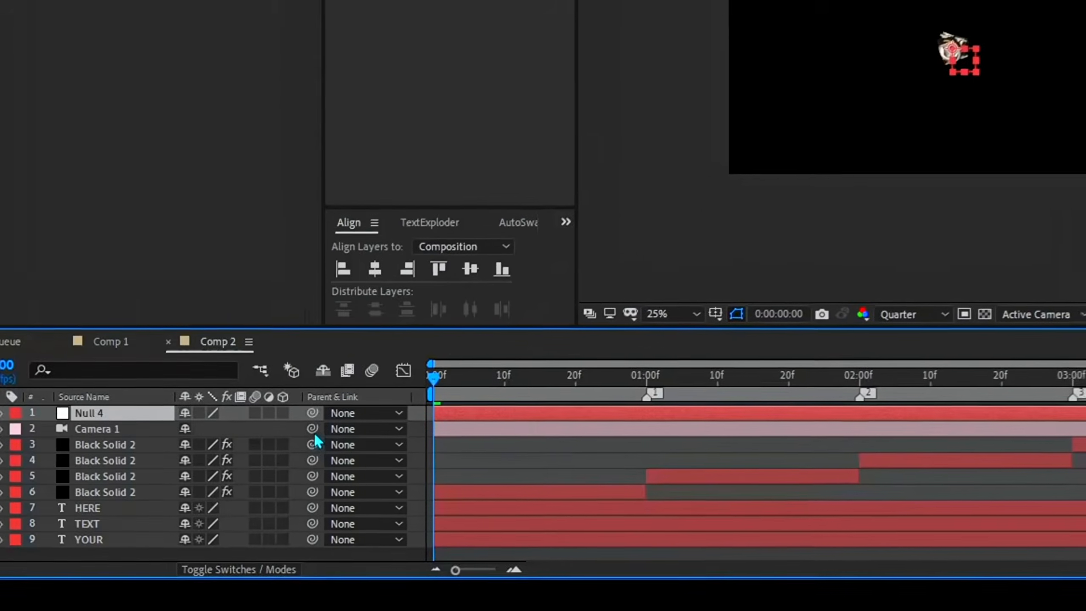
left_click_drag(312, 428, 131, 419)
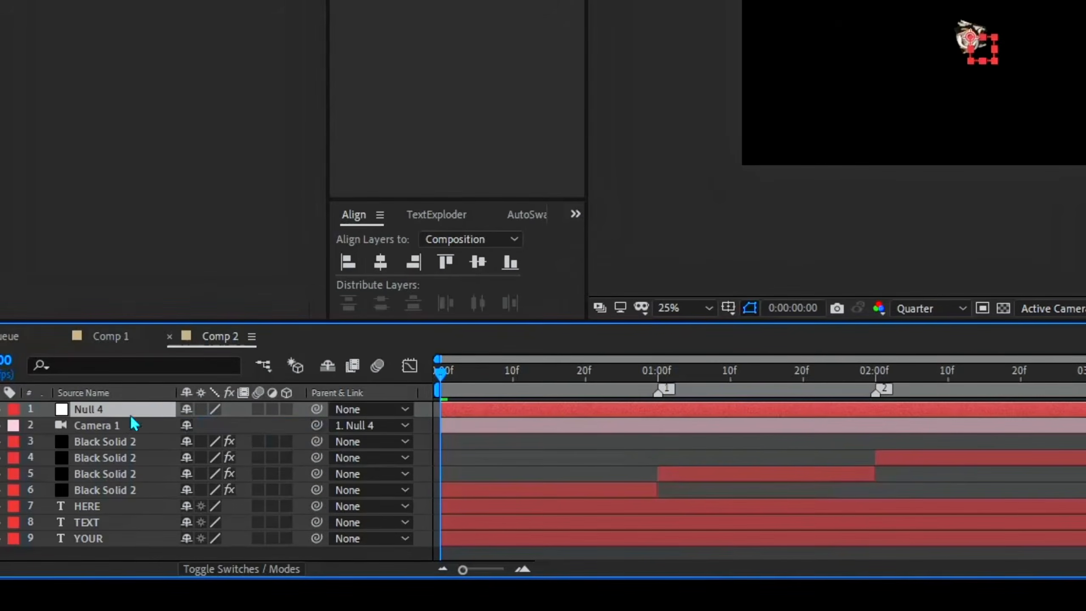
left_click(286, 409)
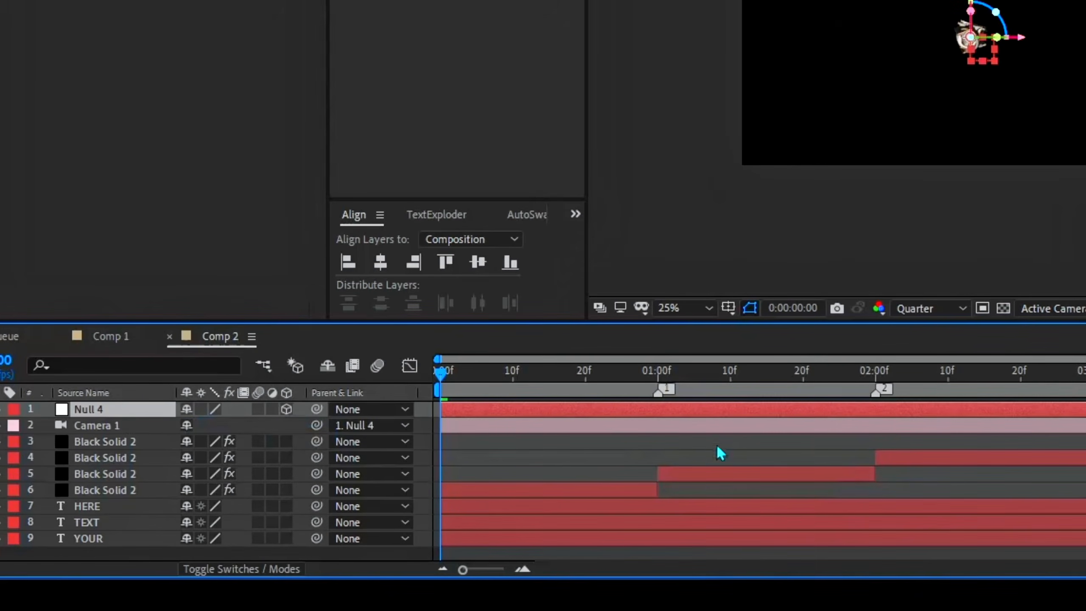
Keyframe the camera null's Y Rotation at 0° at 0:00:00:14 and 180° at 0:00:01:19
left_click(556, 383)
left_click_drag(560, 388, 546, 390)
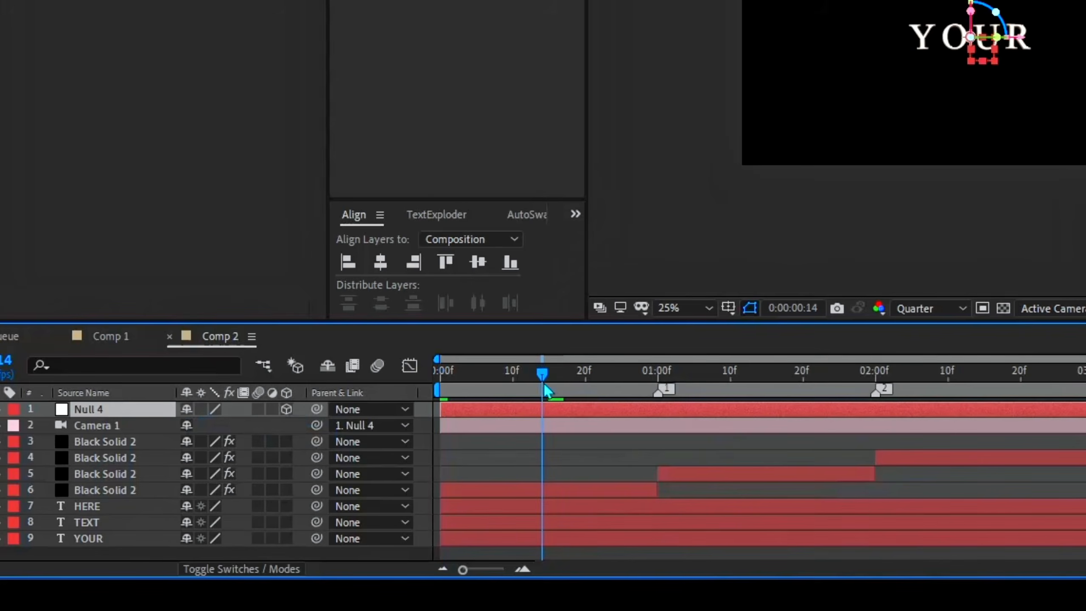
key("r")
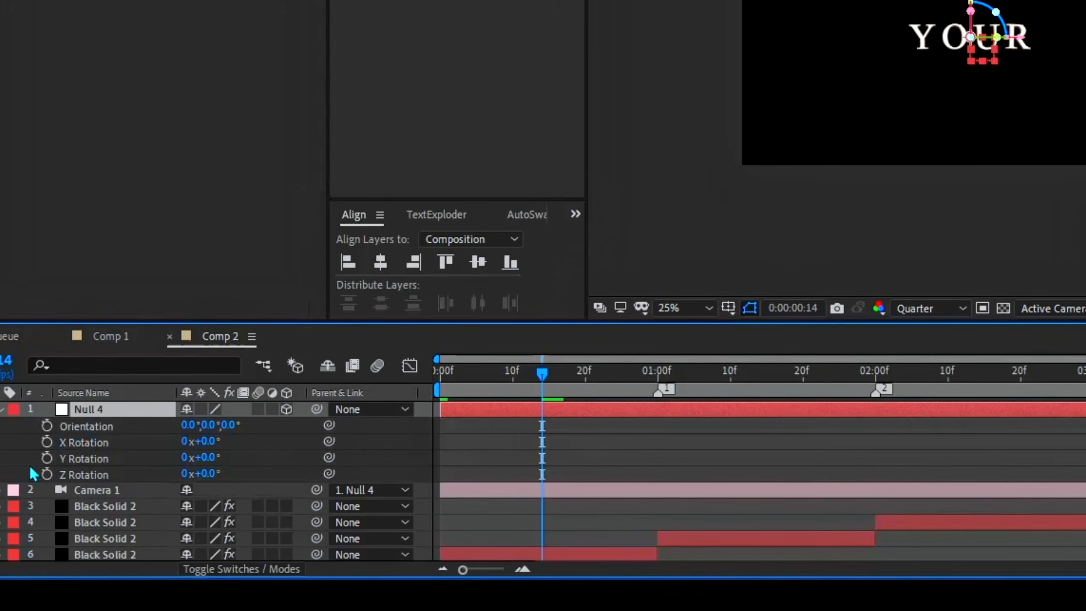
left_click(47, 458)
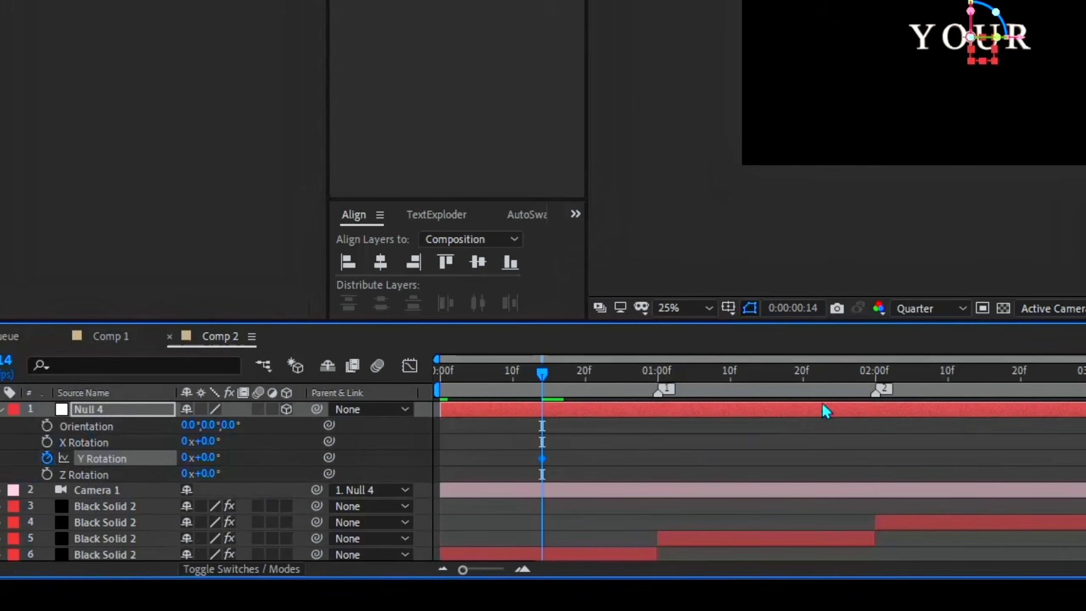
left_click(796, 376)
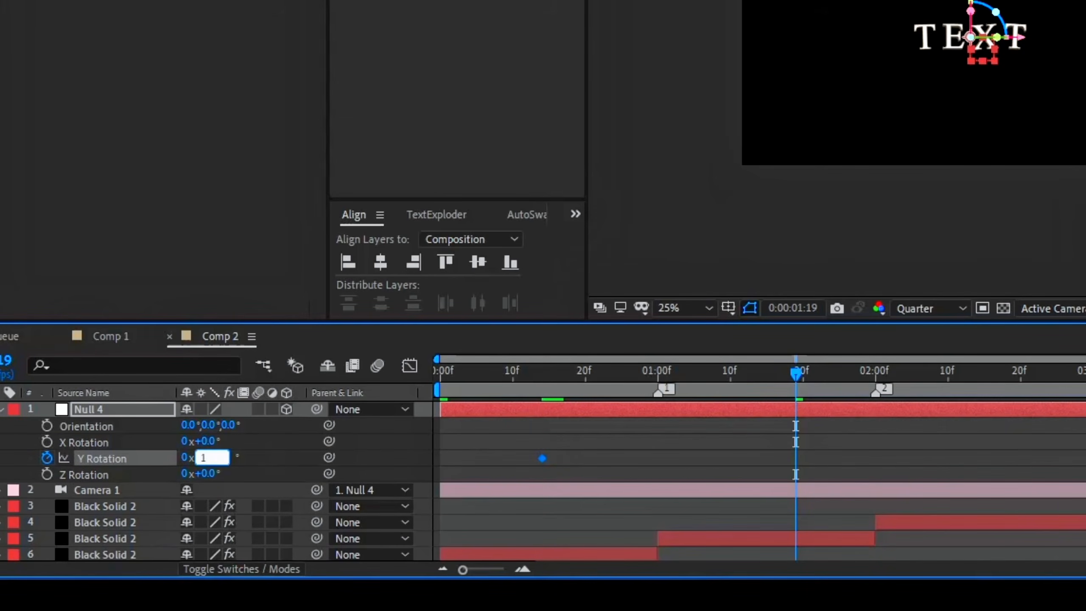
key("Return")
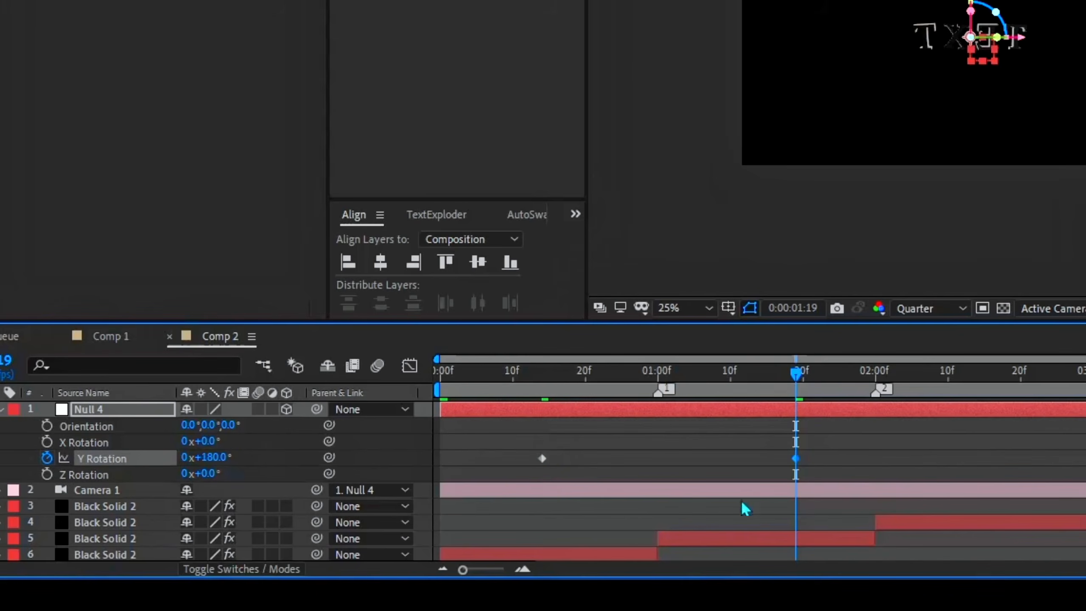
Easy-ease both Y Rotation keyframes of the camera null and reshape their speed curve into a sharper peak around 1 second
left_click_drag(865, 454, 534, 461)
left_click(658, 373)
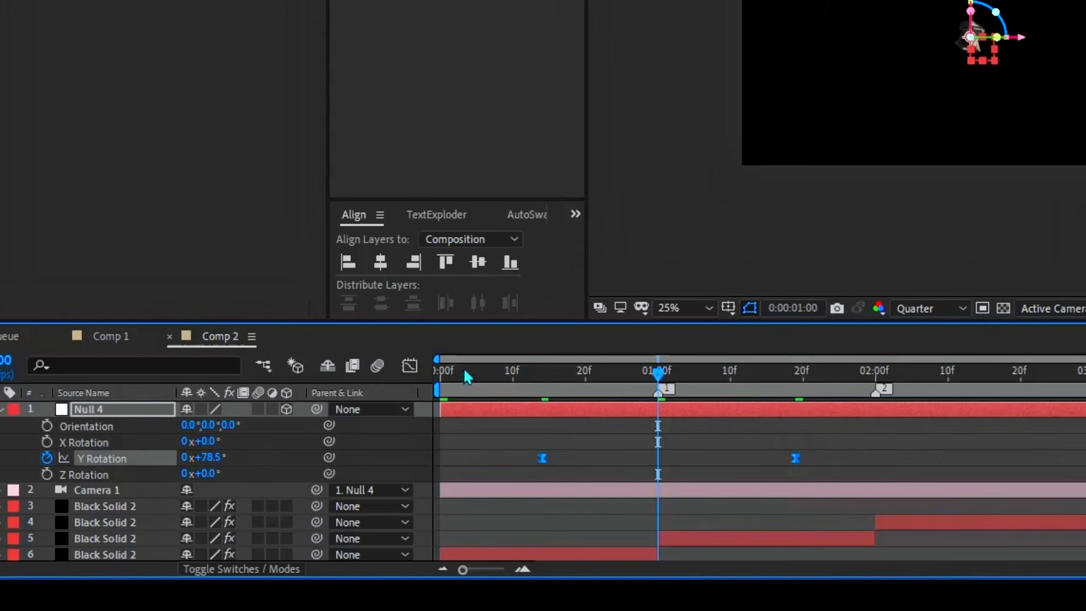
left_click(410, 366)
left_click_drag(957, 456, 524, 497)
left_click_drag(754, 493, 685, 494)
left_click_drag(584, 493, 644, 496)
left_click(410, 366)
left_click_drag(804, 372, 825, 372)
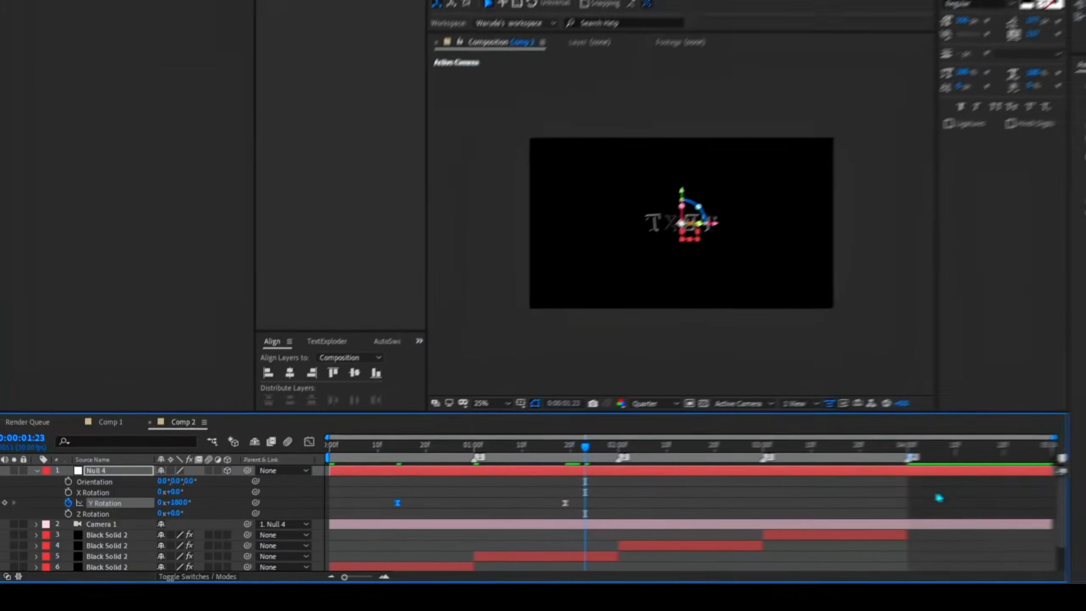
Add a second 3D null object and parent Null 4 to it
right_click(936, 497)
mouse_move(928, 369)
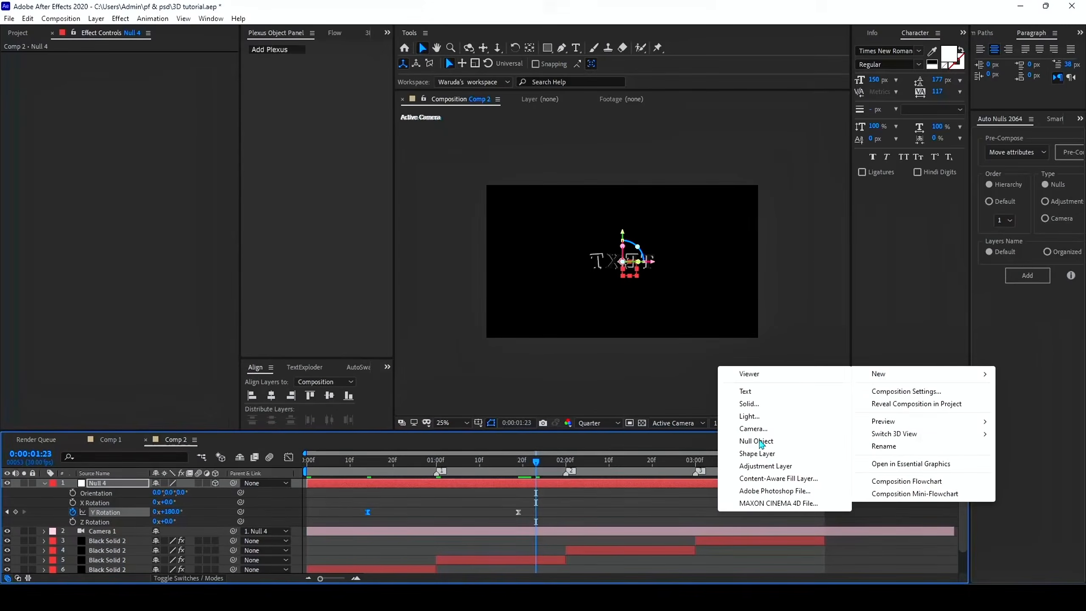
left_click(760, 443)
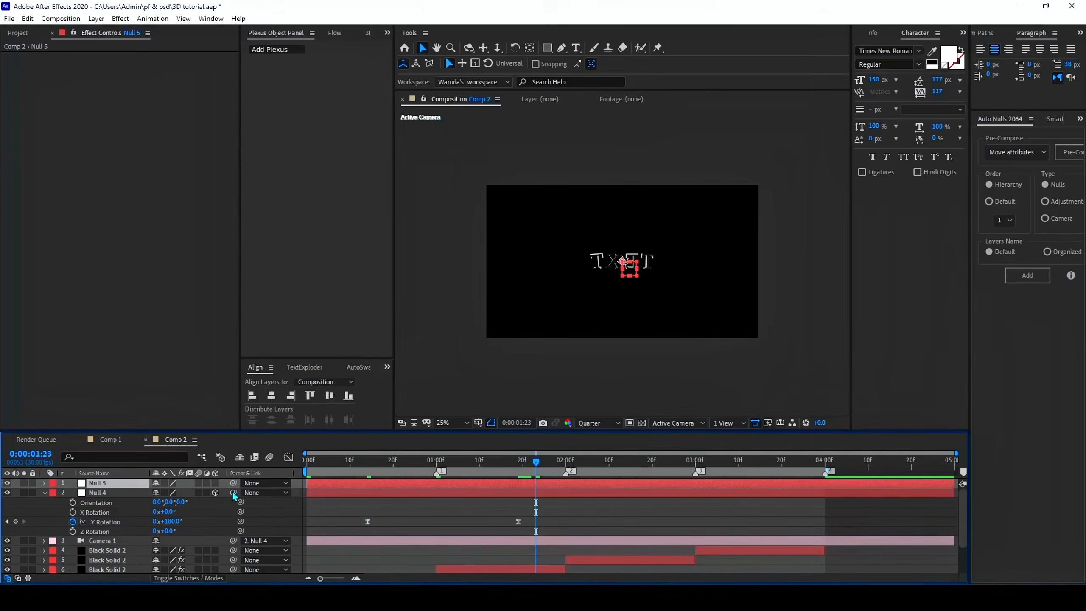
left_click_drag(233, 493, 107, 483)
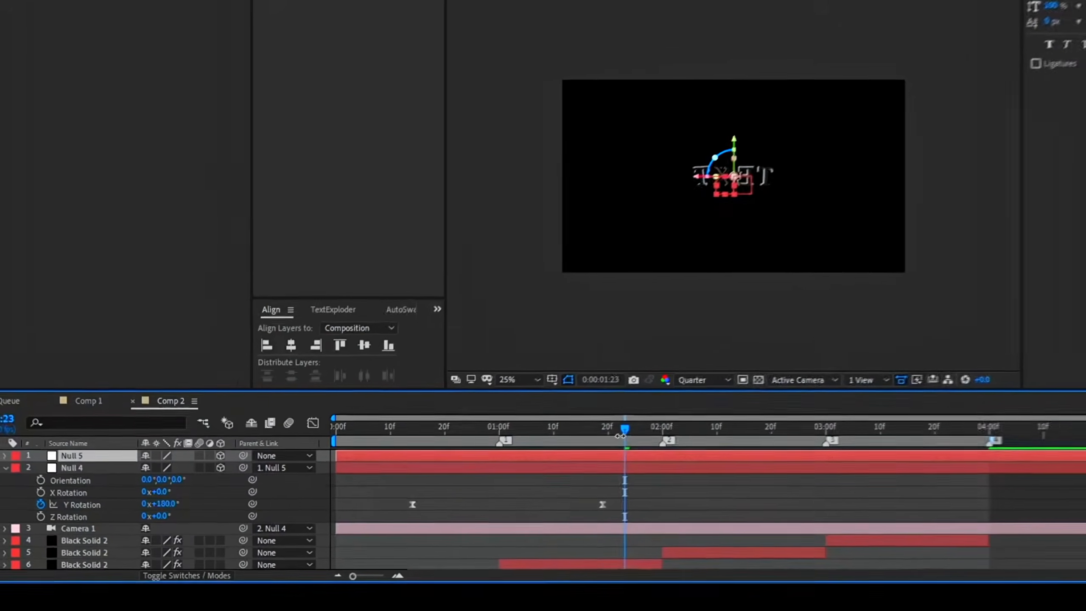
Keyframe the second null's Y Rotation at 0° at 0:00:01:17 and 180° at 0:00:02:20
left_click_drag(620, 436, 592, 436)
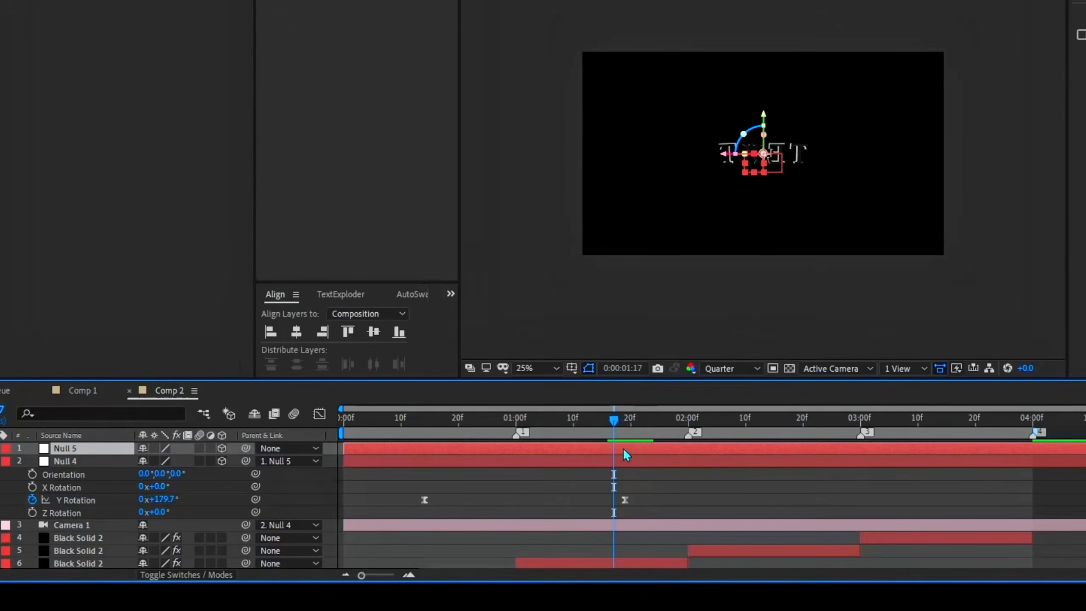
key("r")
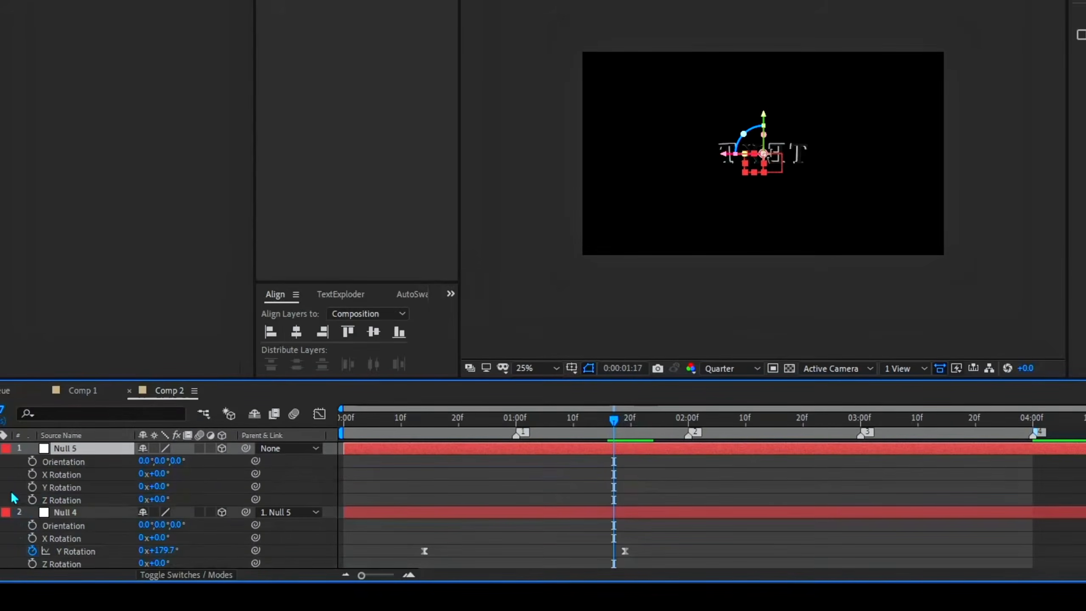
left_click(32, 486)
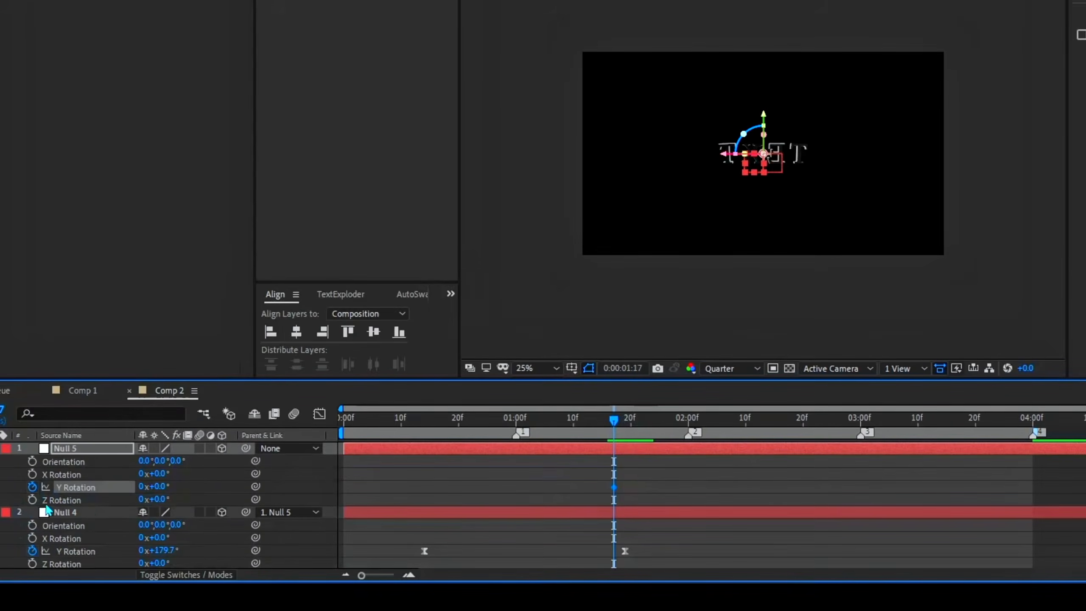
left_click(804, 430)
scroll(812, 458, "down", 3)
scroll(757, 487, "up", 3)
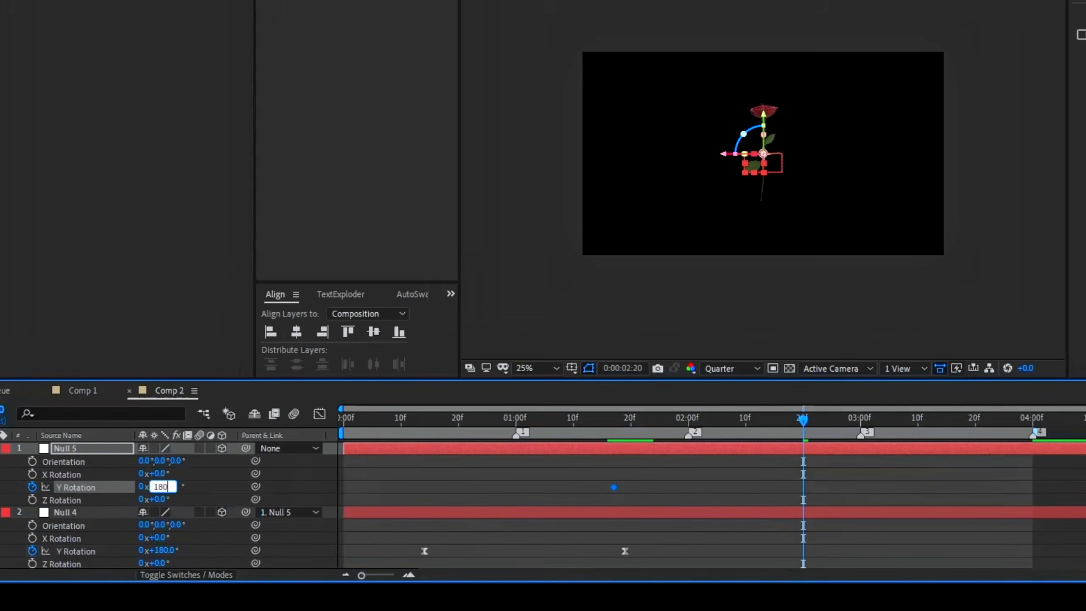
key("Return")
Easy-ease both Y Rotation keyframes of Null 5 and reshape their speed curve into a sharp peak at 2 seconds
left_click_drag(830, 478, 560, 497)
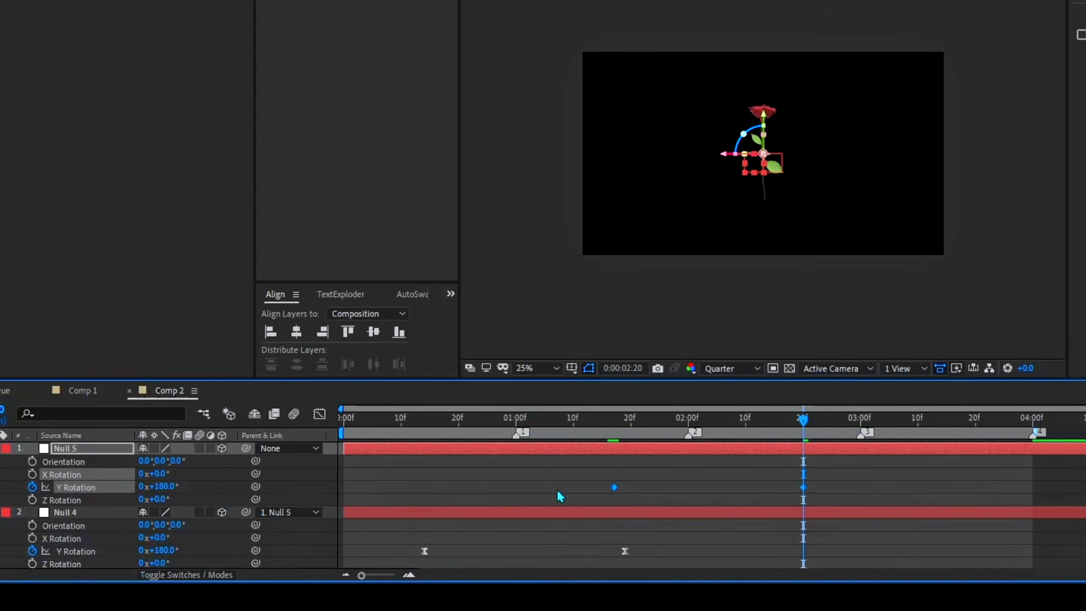
left_click(684, 418)
key("shift+F3")
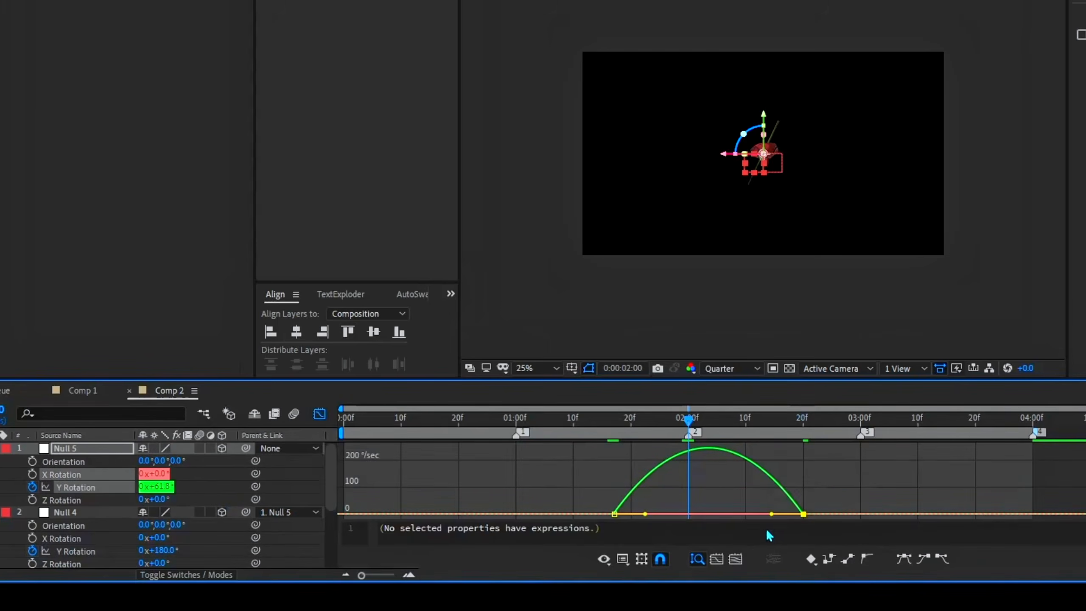
left_click_drag(773, 516, 680, 514)
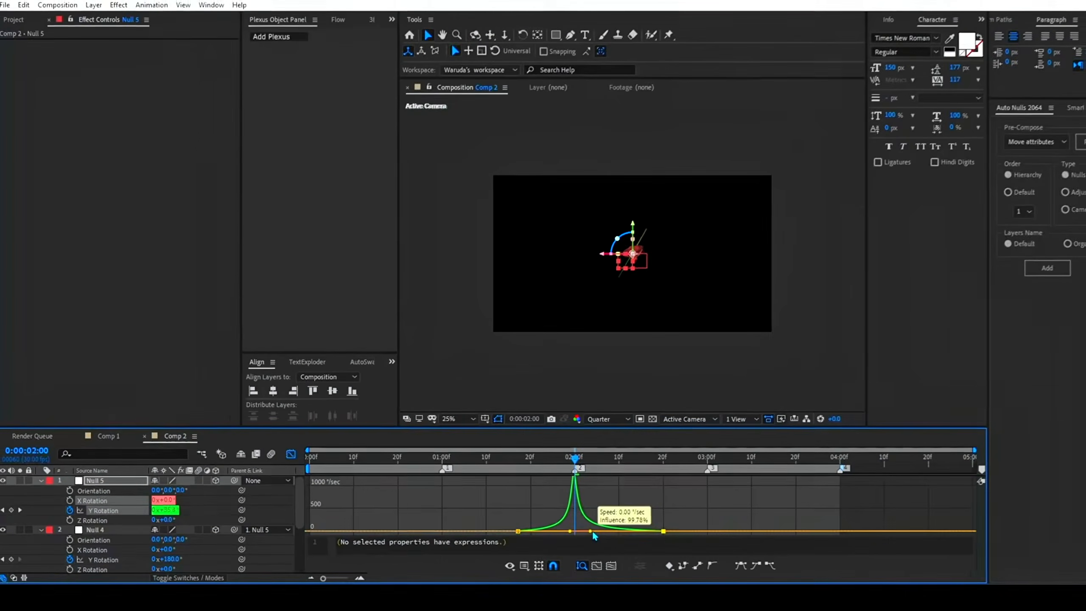
key("shift+F3")
Add a third null object, parent Null 5 to it and make the new null 3D
left_click_drag(569, 462, 637, 475)
right_click(849, 375)
mouse_move(907, 385)
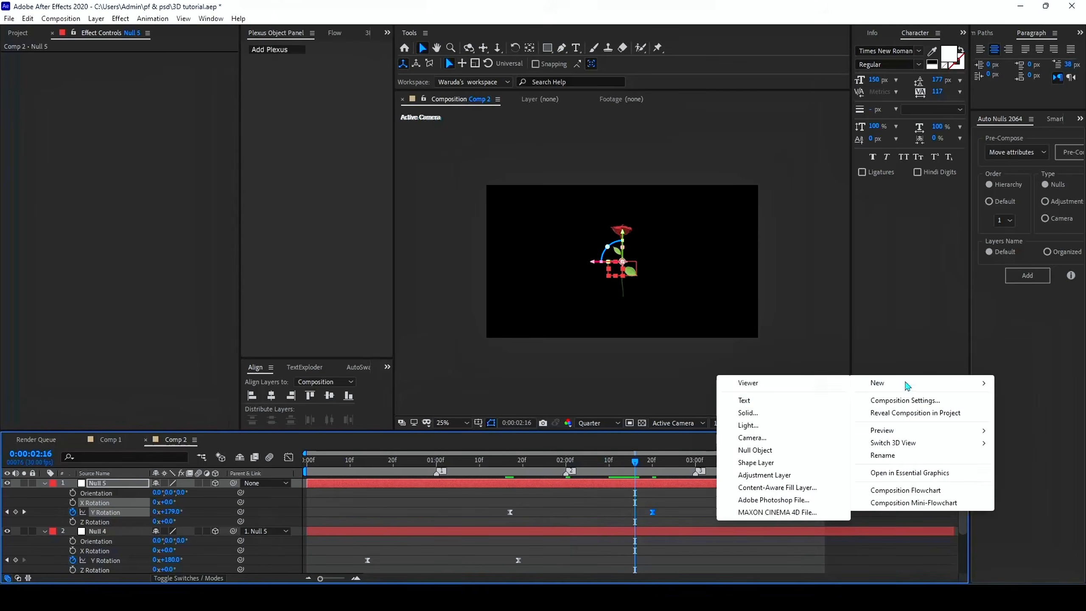
left_click(755, 450)
left_click_drag(234, 493, 127, 484)
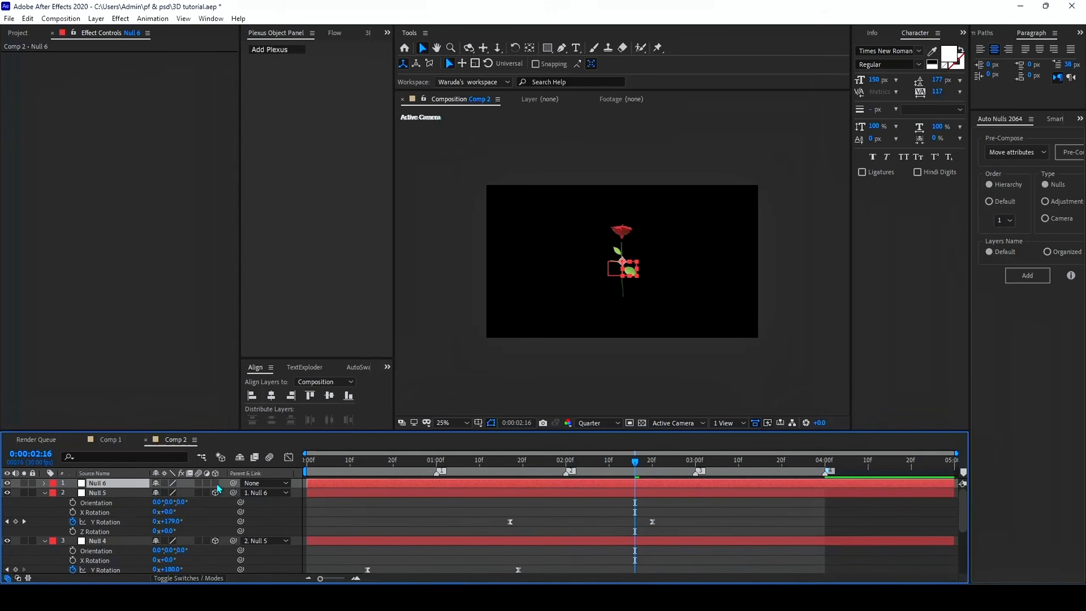
left_click(216, 483)
Keyframe the third null's Y Rotation at 0° at 0:00:02:16 and 180° at 0:00:03:21
key("r")
left_click(72, 512)
left_click(782, 462)
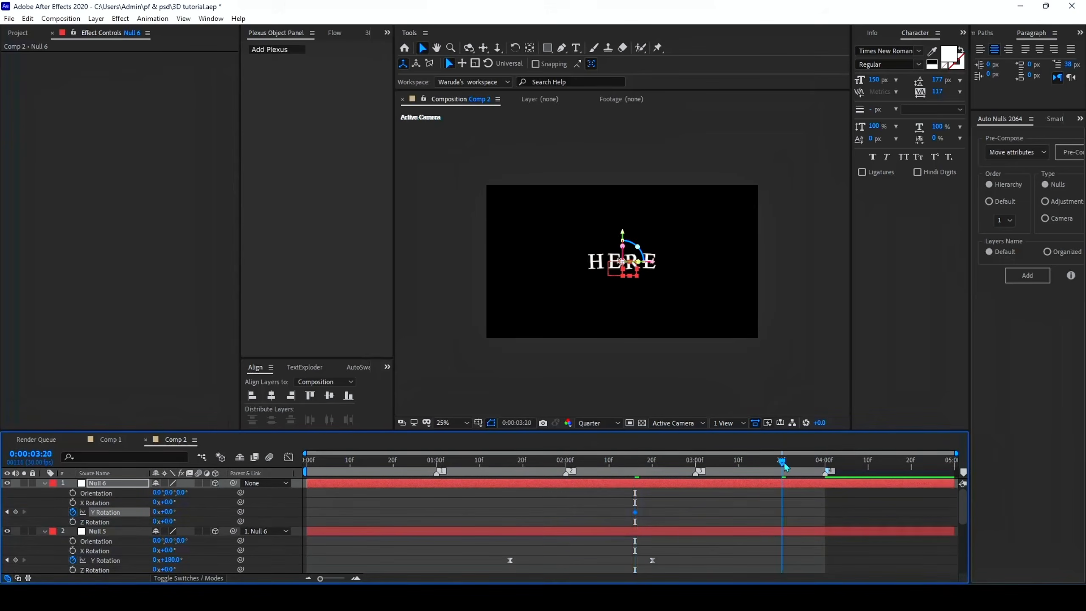
left_click(175, 515)
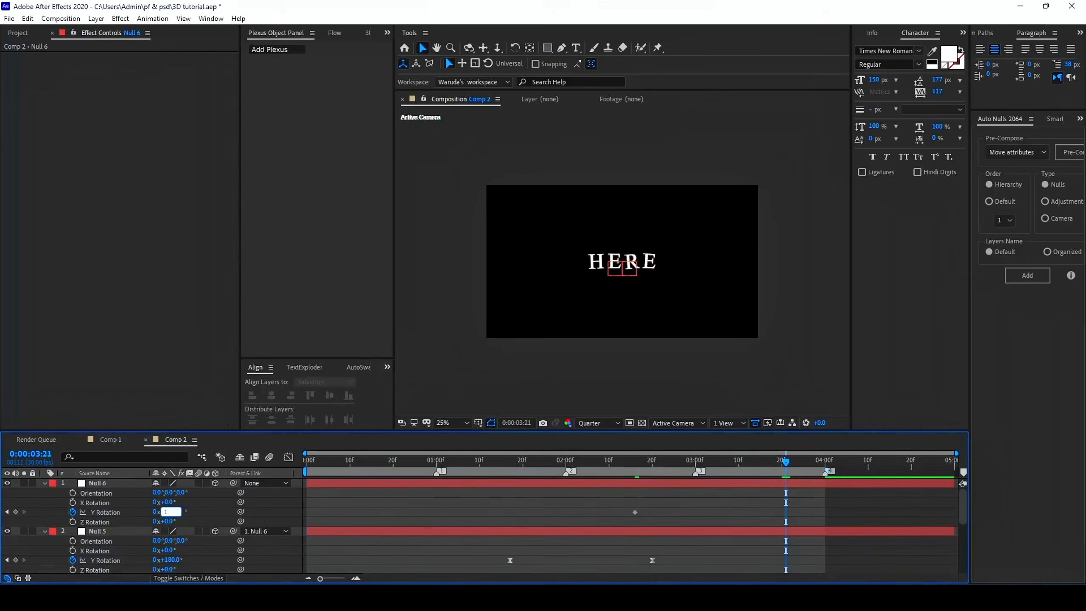
type("180")
key("Return")
Easy-ease both Y Rotation keyframes of the third null and reshape their speed curve into a sharp peak at 3 seconds
left_click_drag(821, 501, 636, 525)
left_click(696, 462)
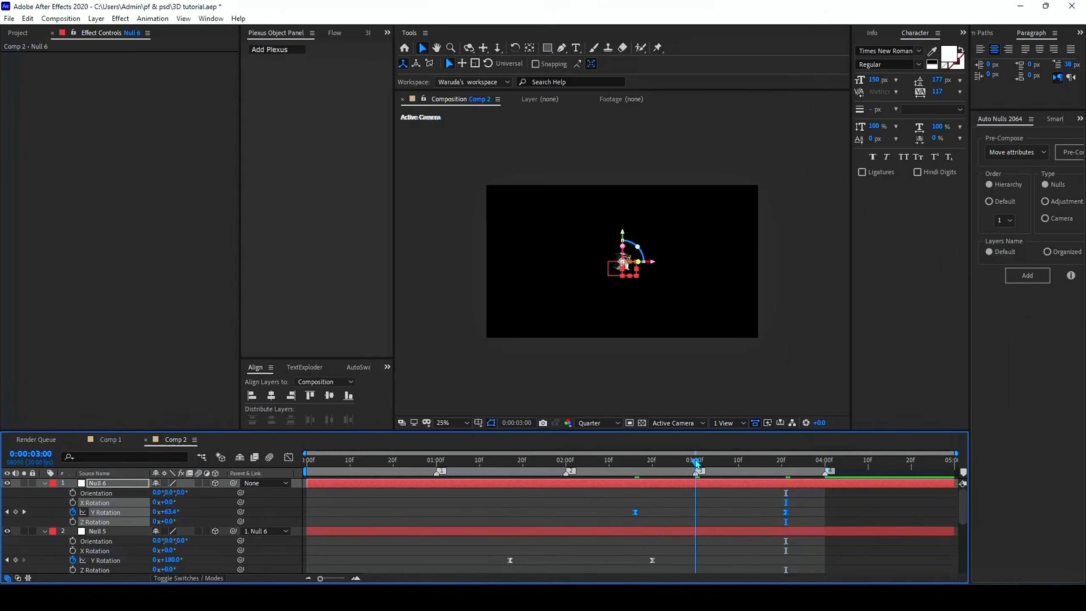
left_click(286, 459)
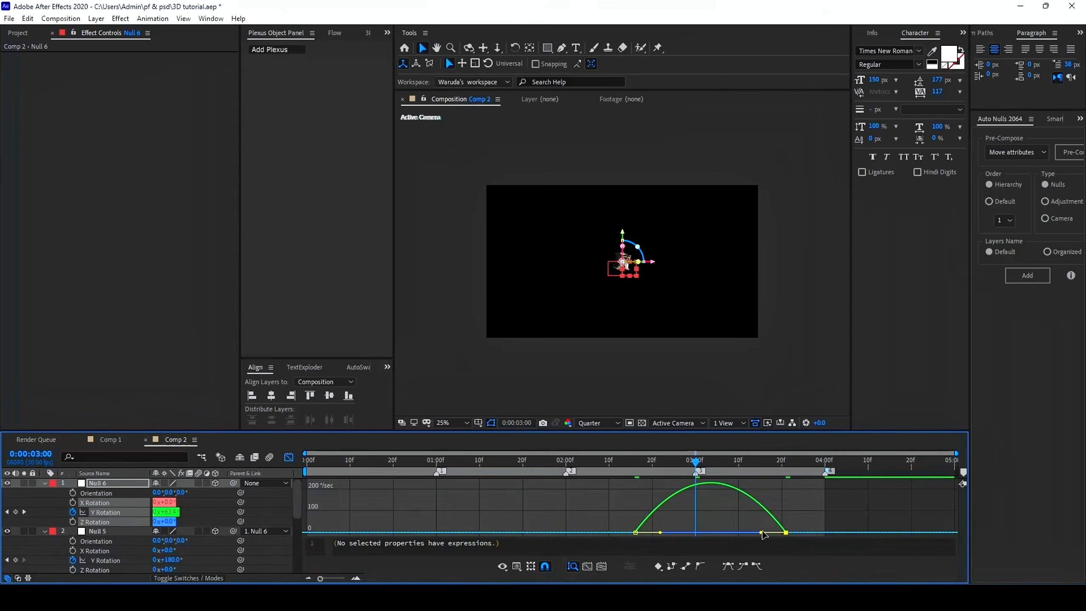
left_click_drag(761, 533, 686, 535)
left_click_drag(723, 533, 716, 535)
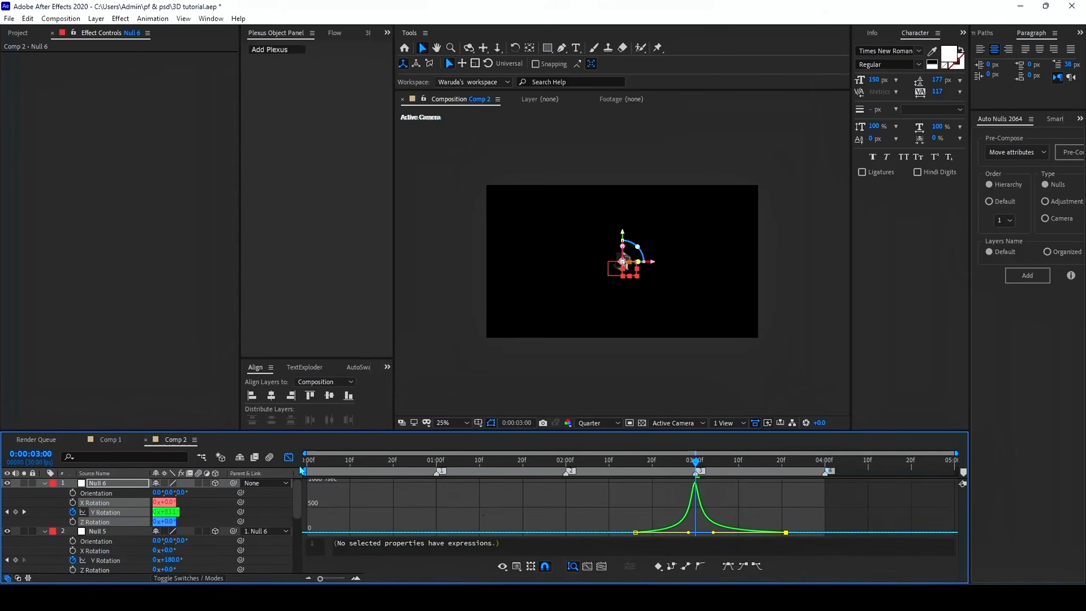
left_click(288, 458)
Collapse all layer properties and play the sequence from the start to check the rotating transitions
left_click(694, 517)
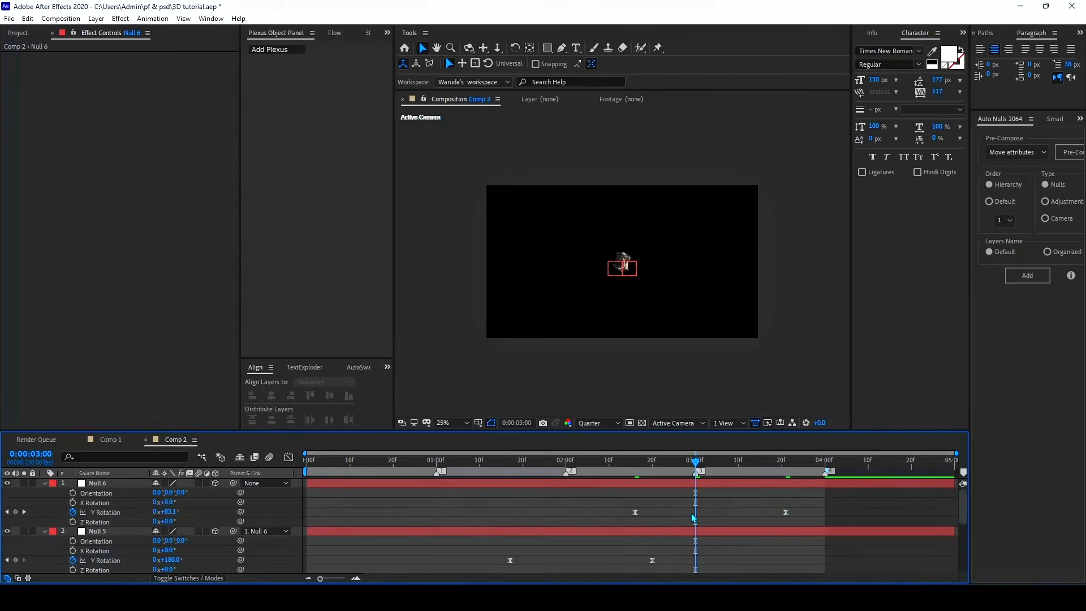
key("u")
key("u")
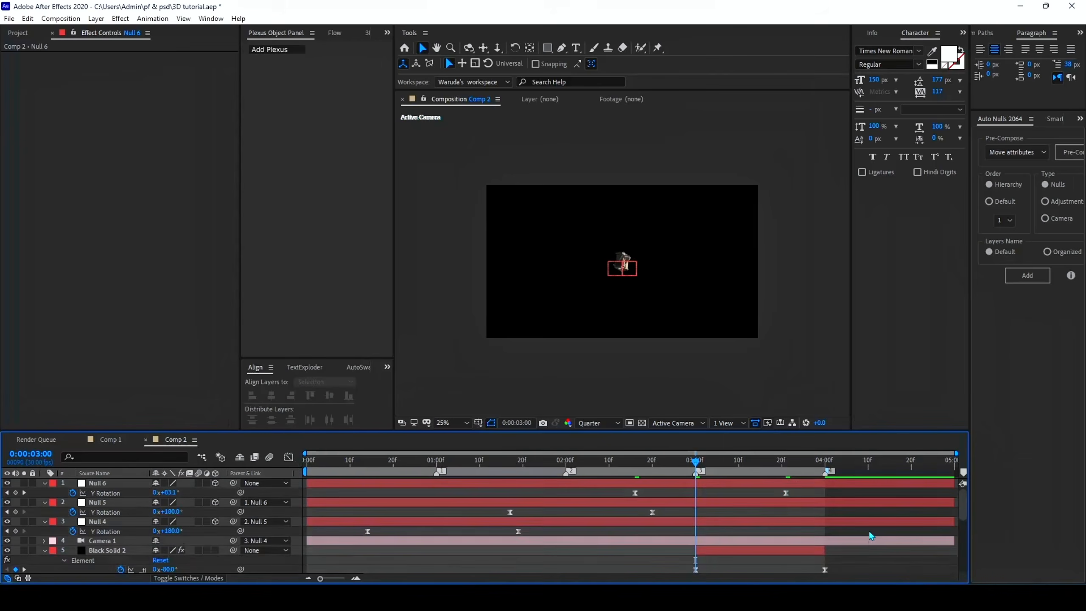
key("u")
left_click_drag(615, 464, 226, 501)
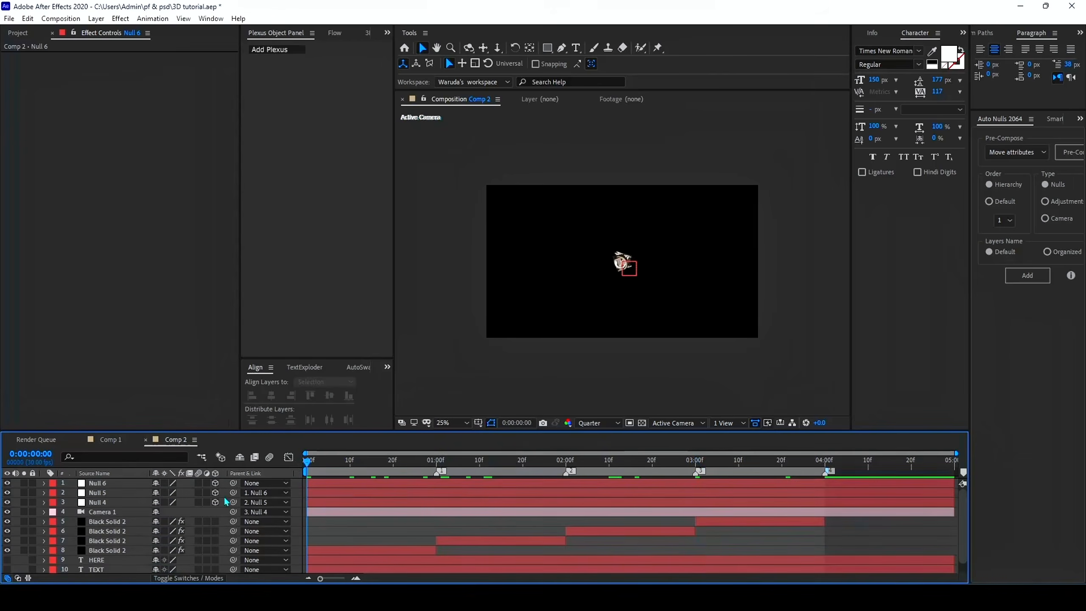
key("space")
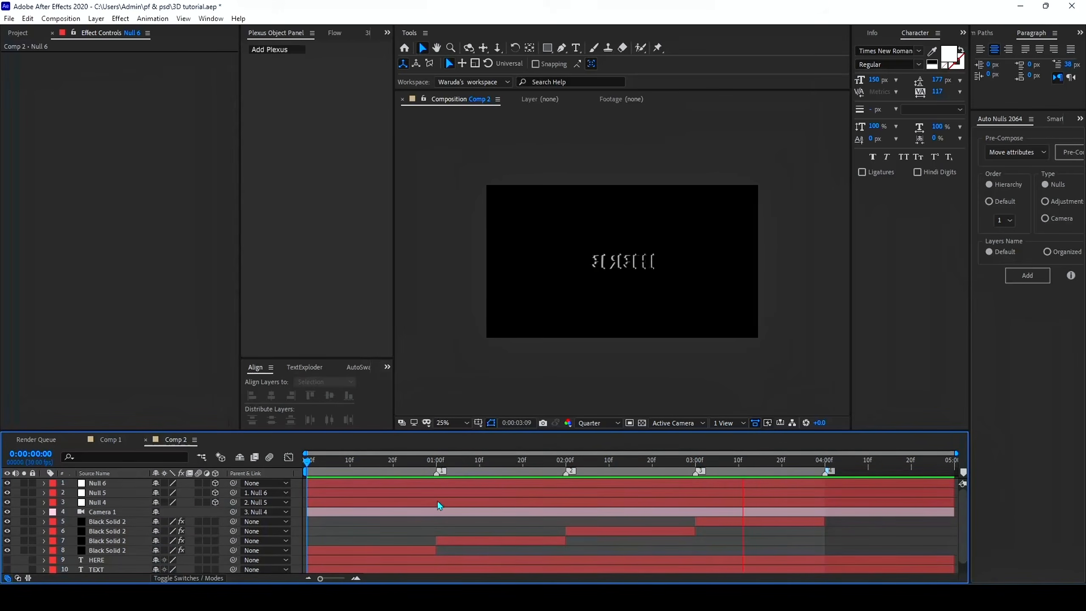
Set Group 1's Y Rotation Particle to 180° in the Element effect of the TEXT solid
left_click_drag(444, 481, 481, 483)
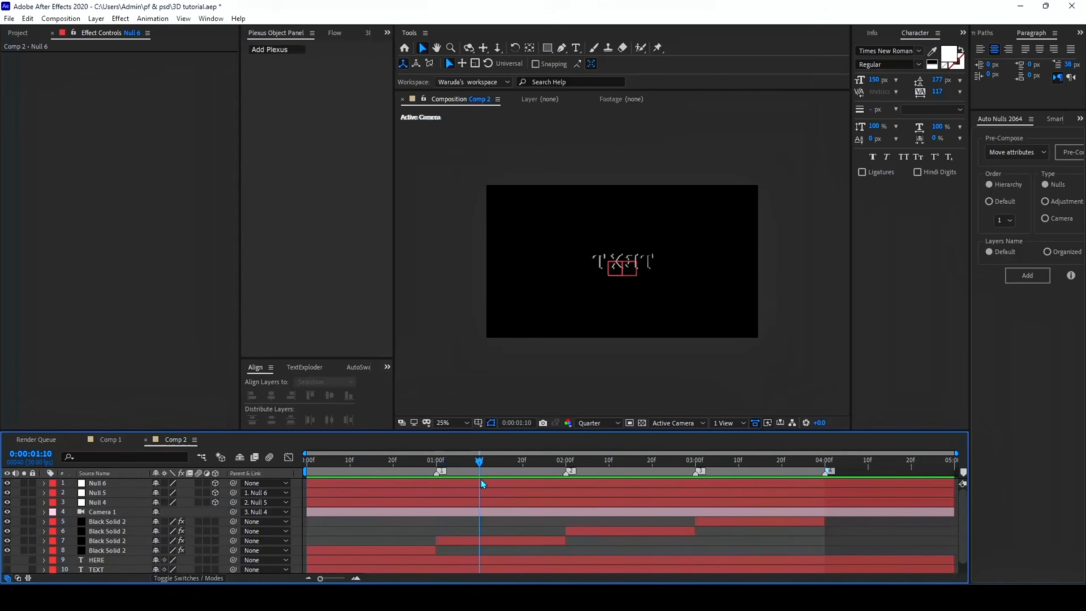
left_click(476, 541)
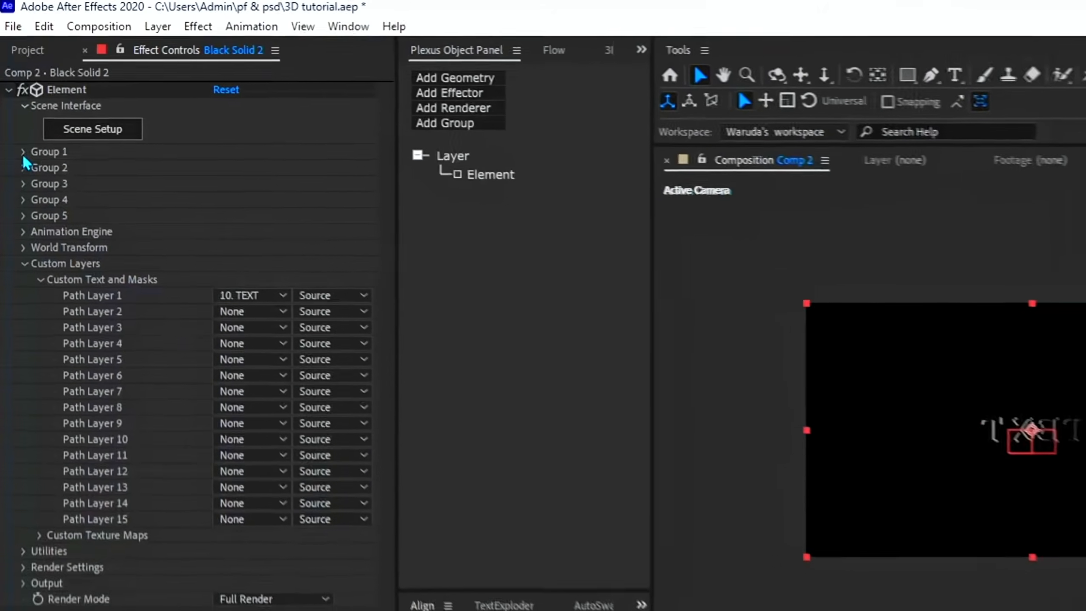
left_click(24, 158)
scroll(128, 351, "down", 1)
scroll(130, 342, "up", 1)
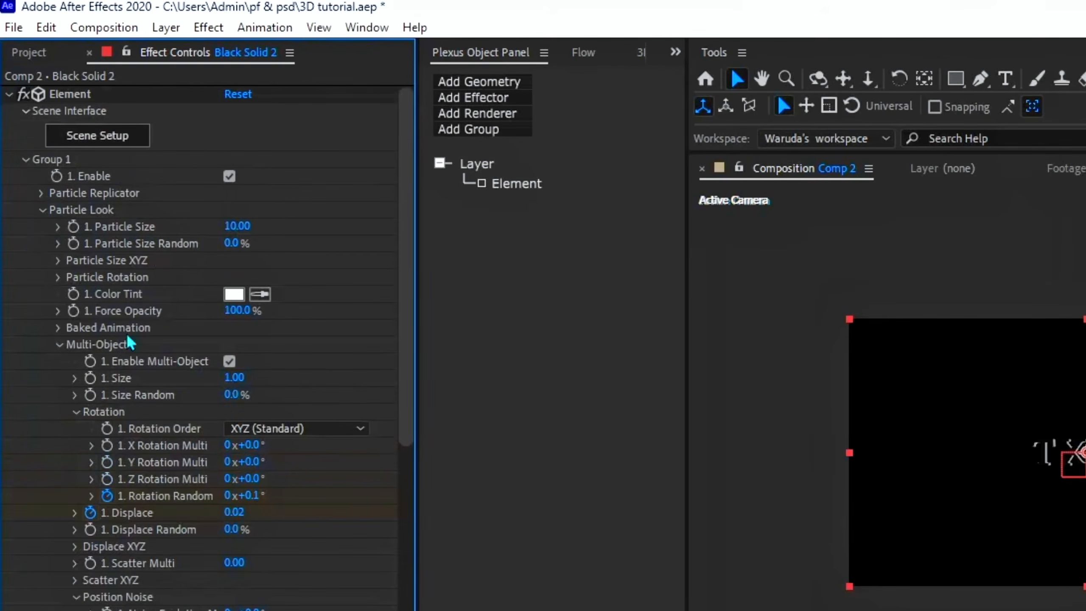
left_click(57, 277)
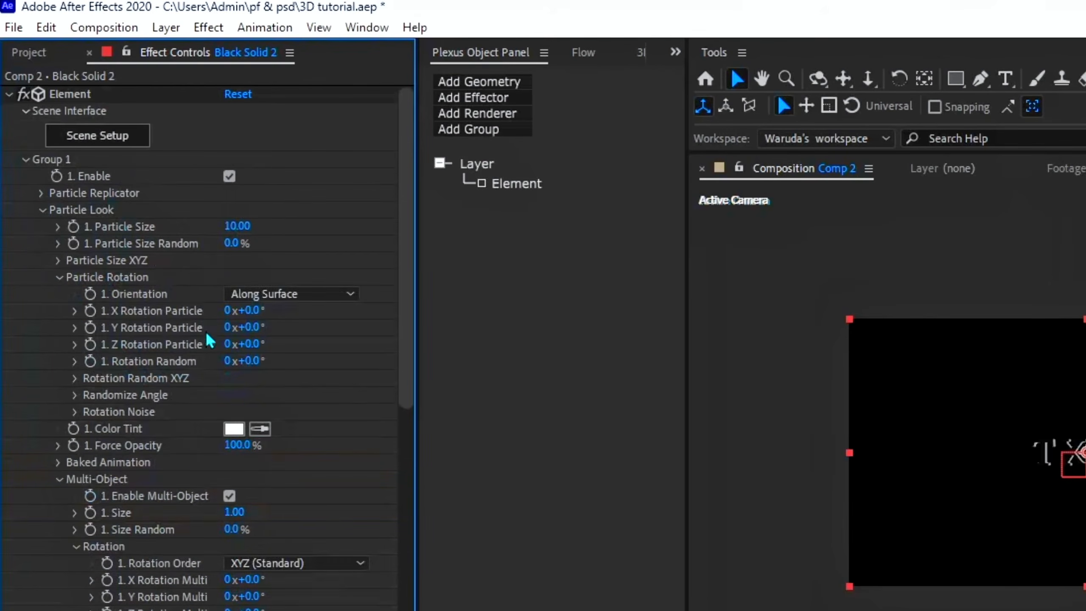
left_click(252, 327)
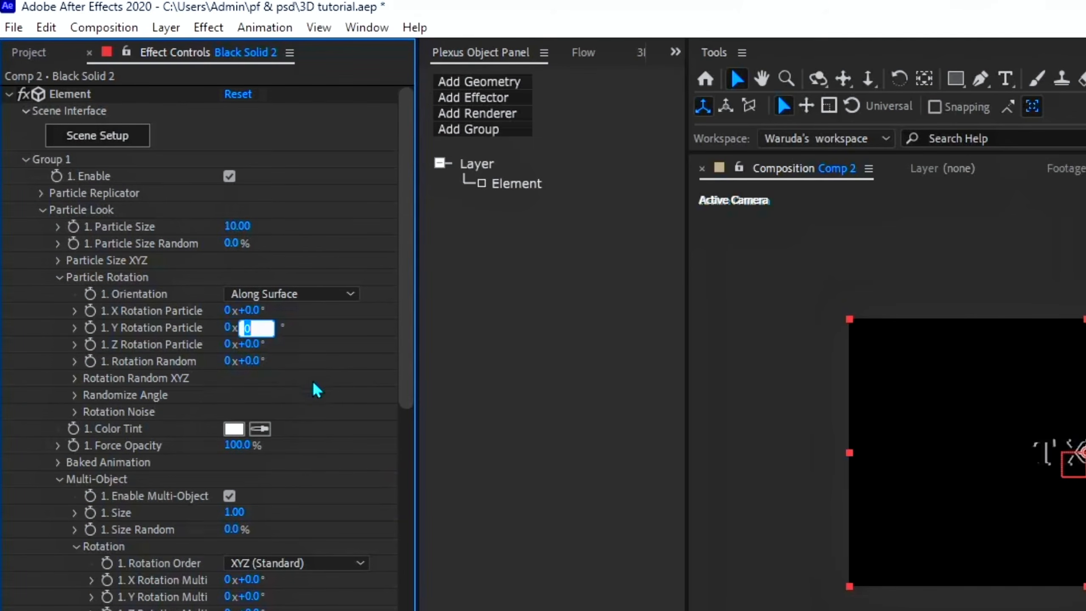
key("Return")
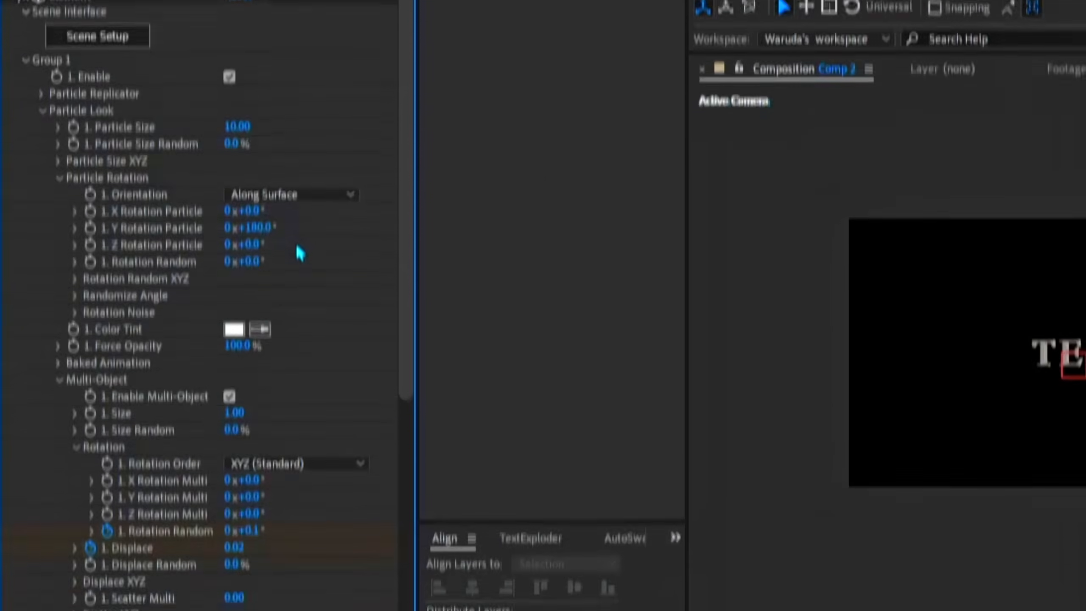
Set the TEXT solid's Y Rotation Environment to 180° in the Element render settings for the physical environment
scroll(300, 355, "down", 8)
left_click(25, 538)
scroll(35, 391, "down", 5)
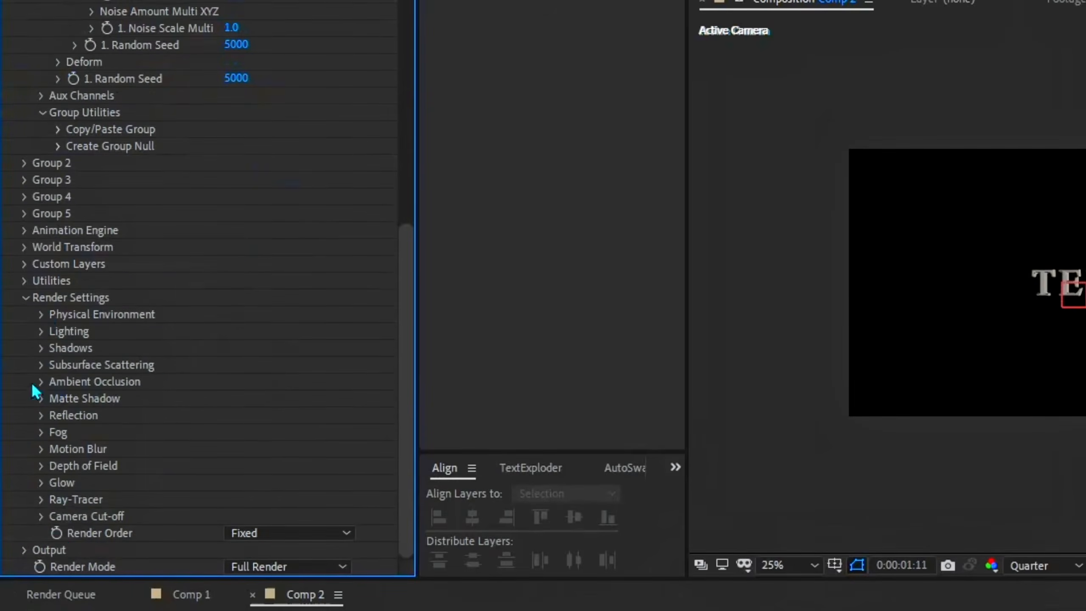
left_click(42, 314)
left_click(58, 433)
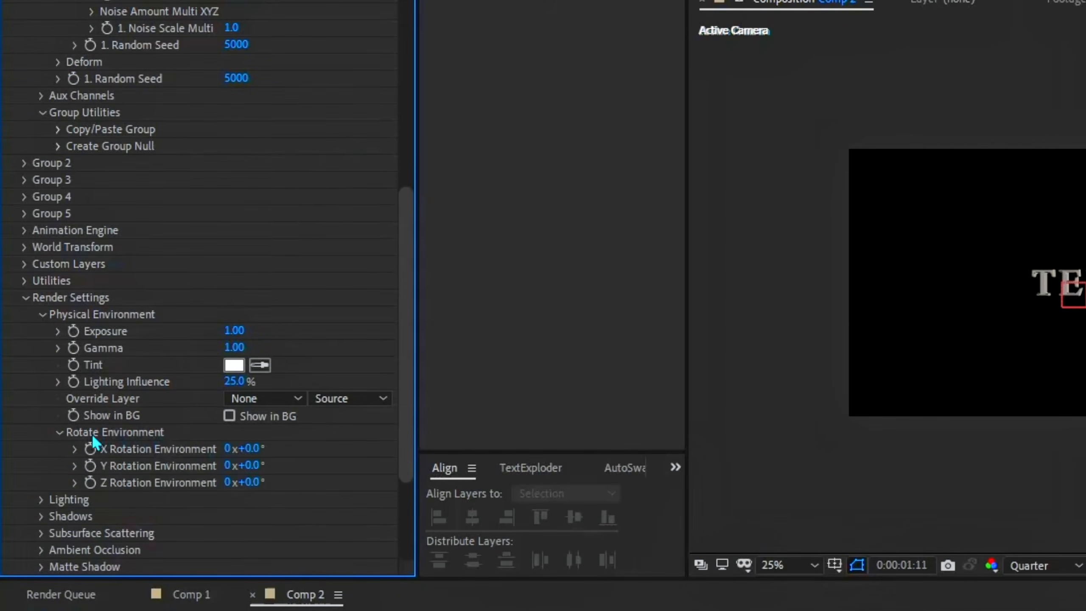
left_click(250, 466)
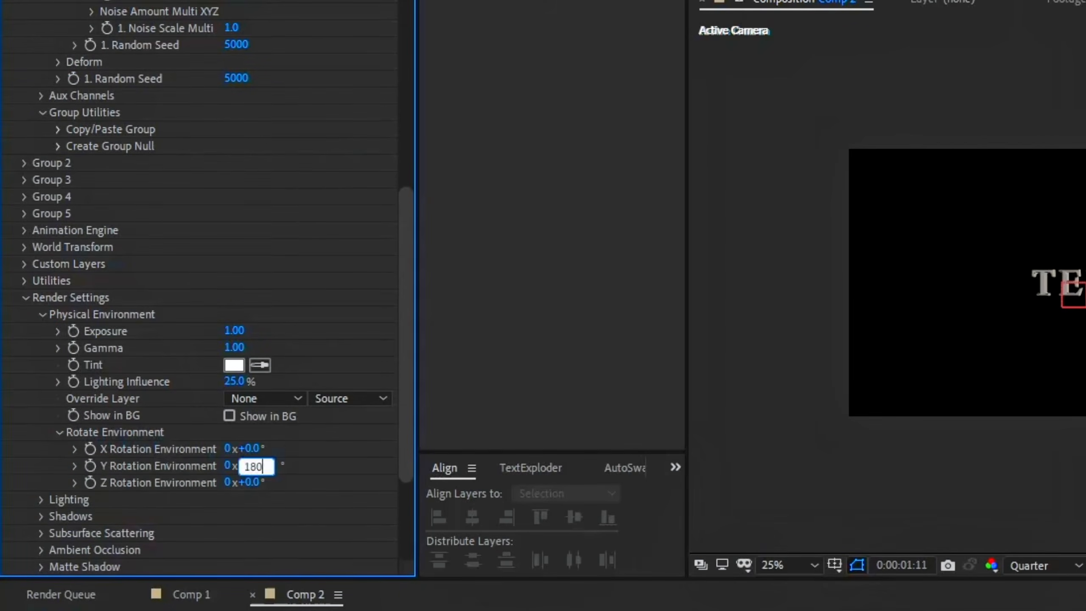
key("Return")
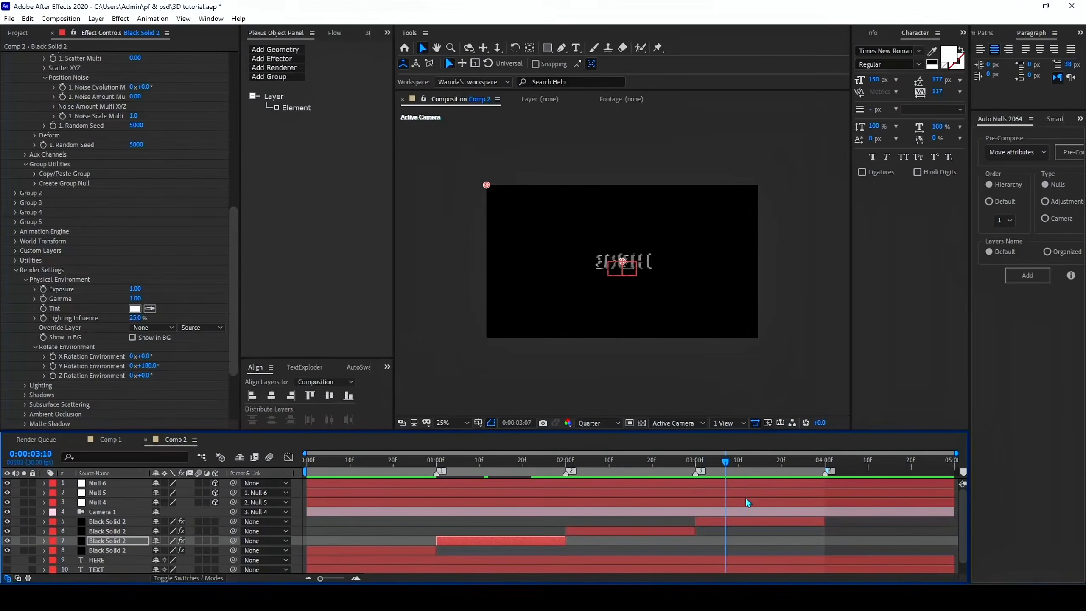
Flip the mirrored HERE text to read correctly by changing Group 1's Y Rotation Particle in its solid's Element effect
left_click(757, 522)
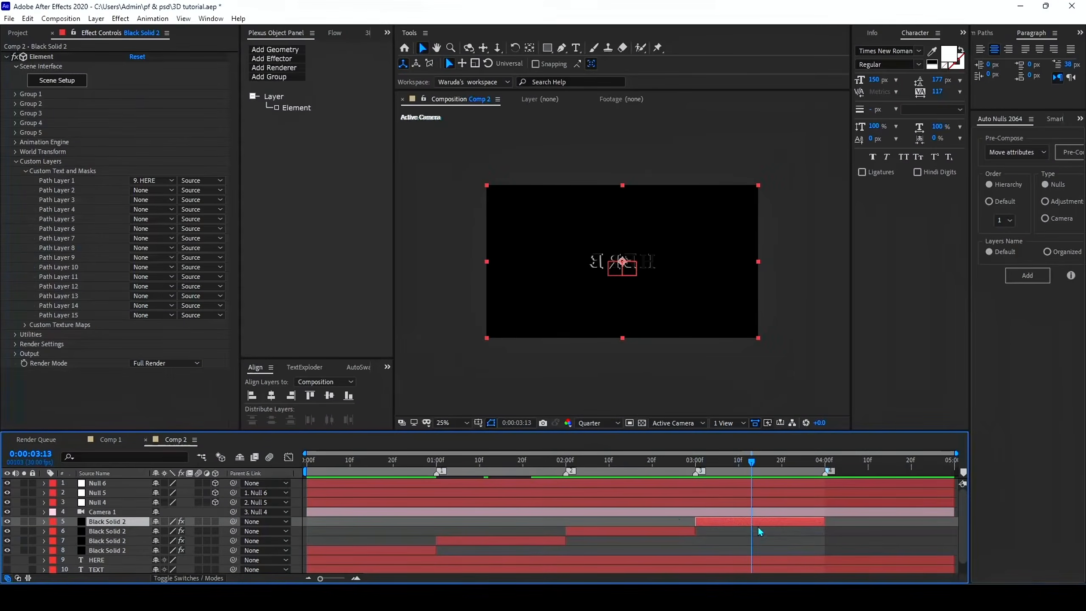
left_click(15, 94)
scroll(16, 131, "down", 1)
left_click(35, 135)
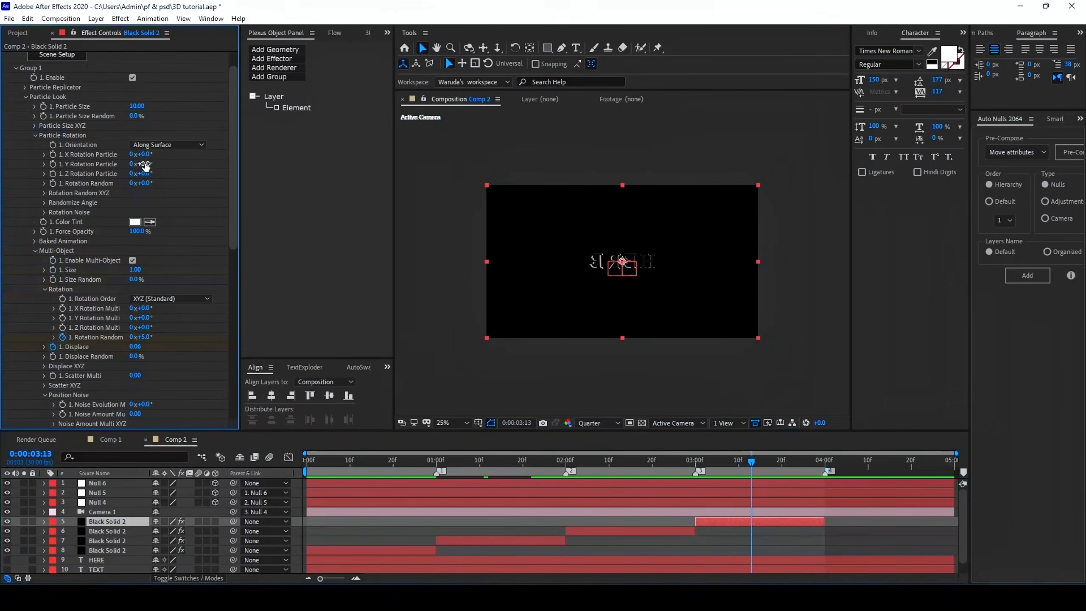
key("Return")
Set the HERE solid's Y Rotation Environment to 180° in the Element render settings
scroll(26, 283, "down", 20)
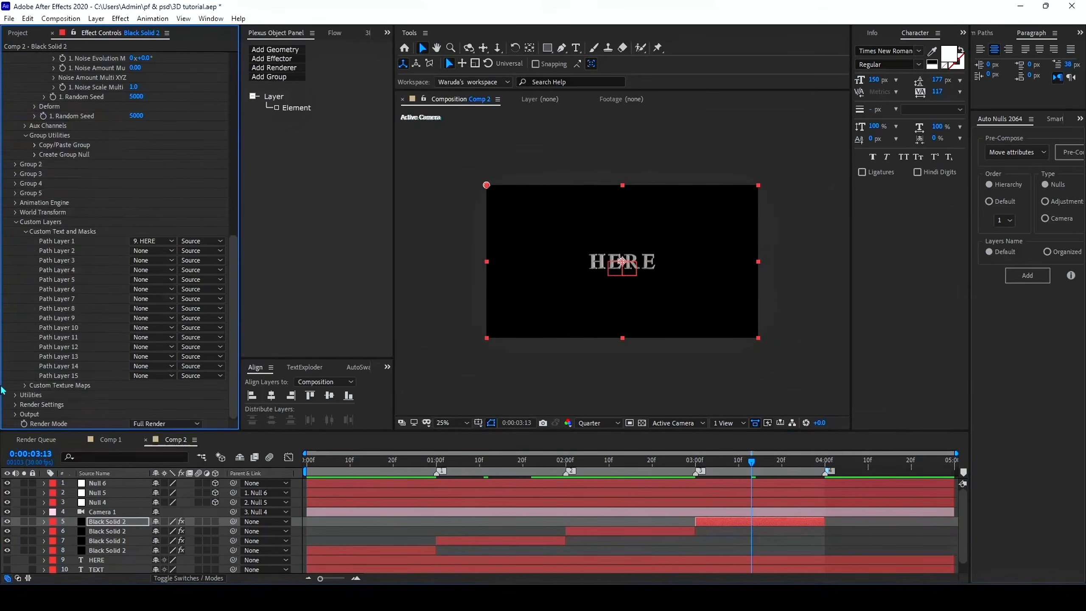
left_click(25, 280)
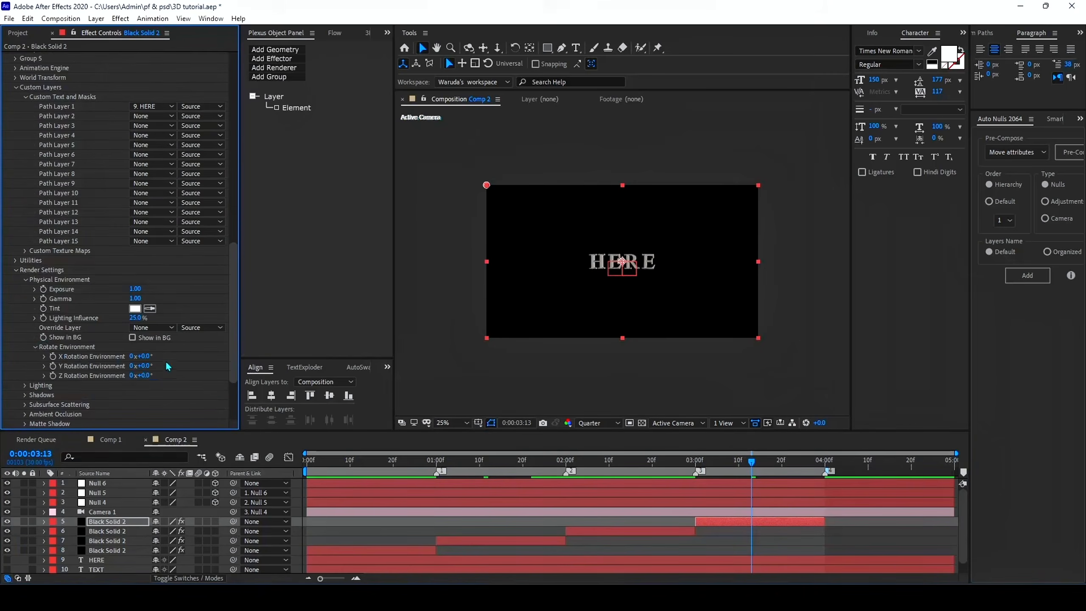
type("180")
key("Return")
Collapse the Element effect controls and preview the whole sequence from the start with the corrected text
left_click(847, 531)
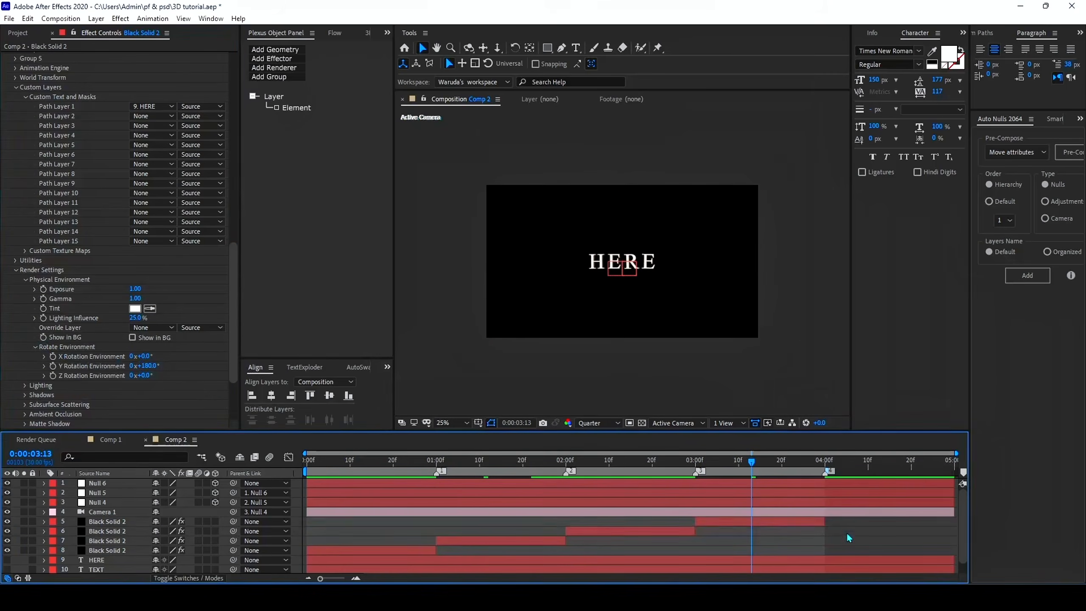
key("u")
key("u")
left_click_drag(516, 463, 306, 462)
scroll(94, 203, "up", 20)
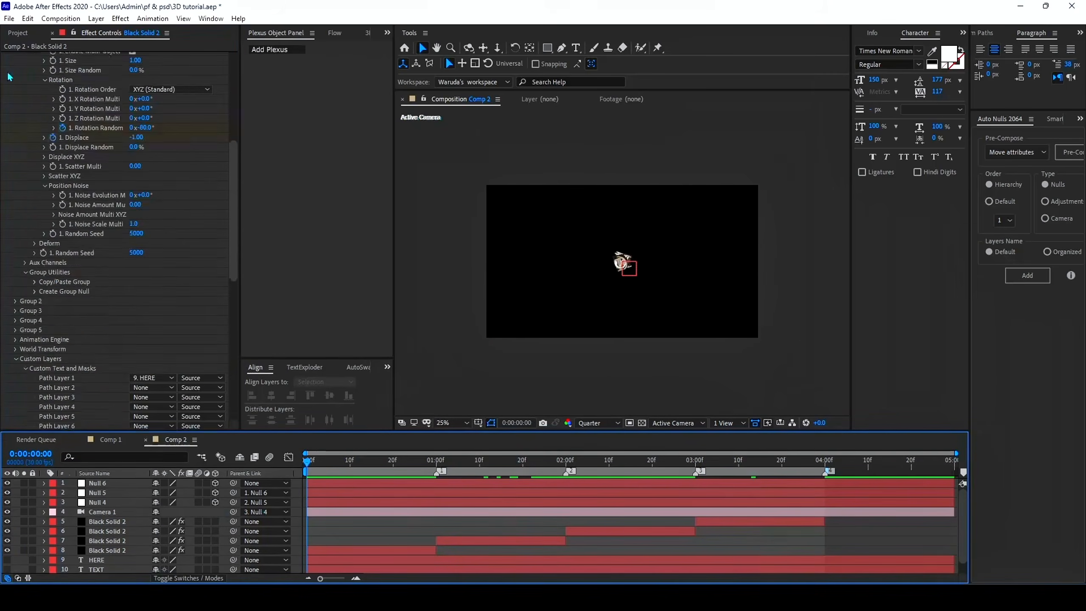
left_click(5, 57)
left_click(332, 526)
key("space")
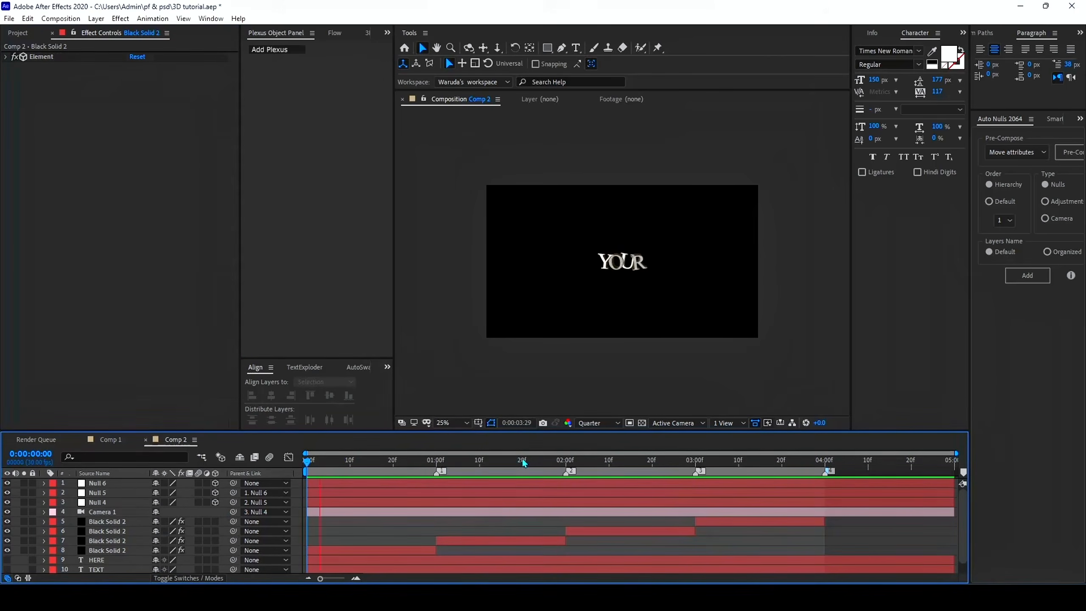
key("space")
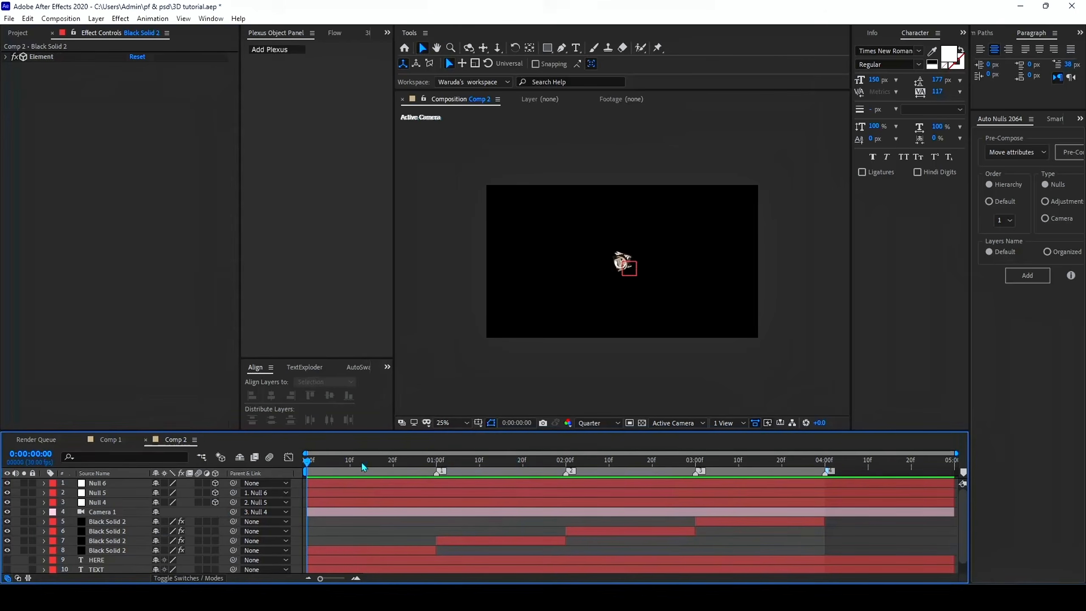
Keyframe Camera 1's Position at the start of the timeline, and move that keyframe to 0:00:00:20
left_click(362, 466)
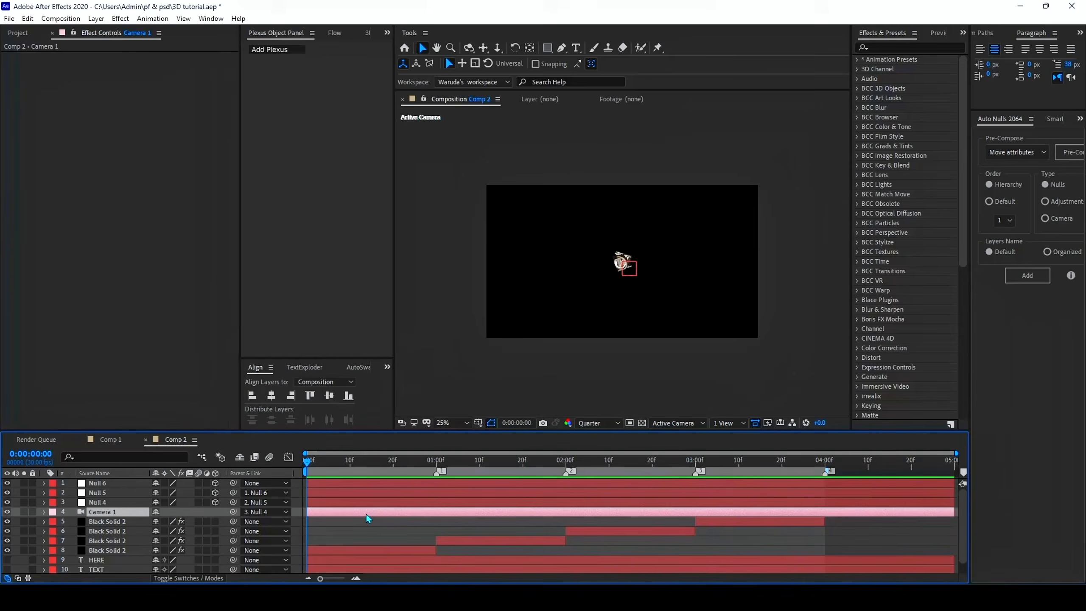
left_click(366, 528)
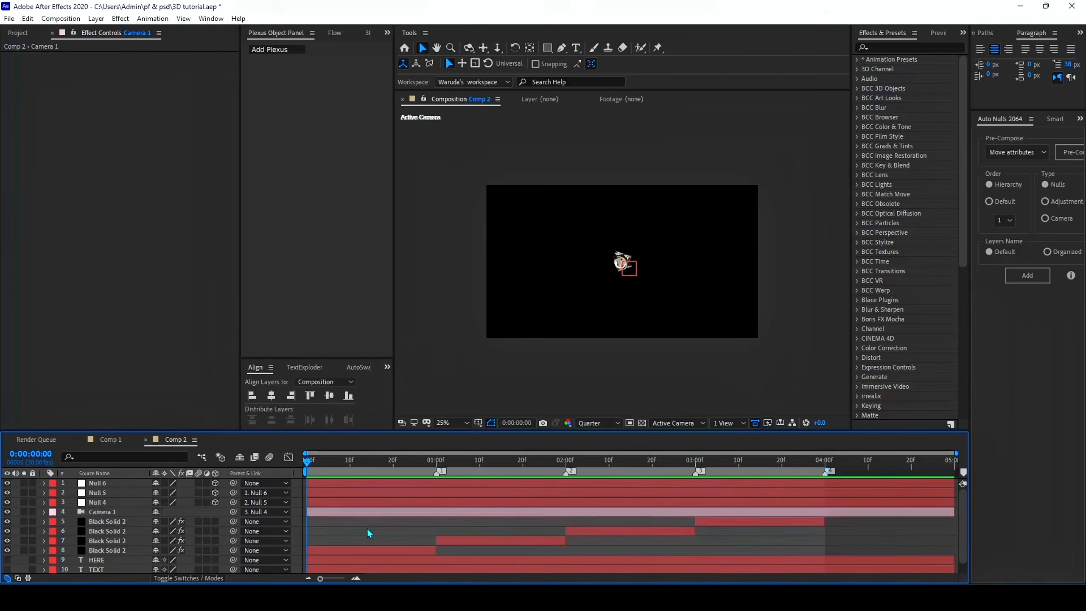
left_click(375, 513)
key("p")
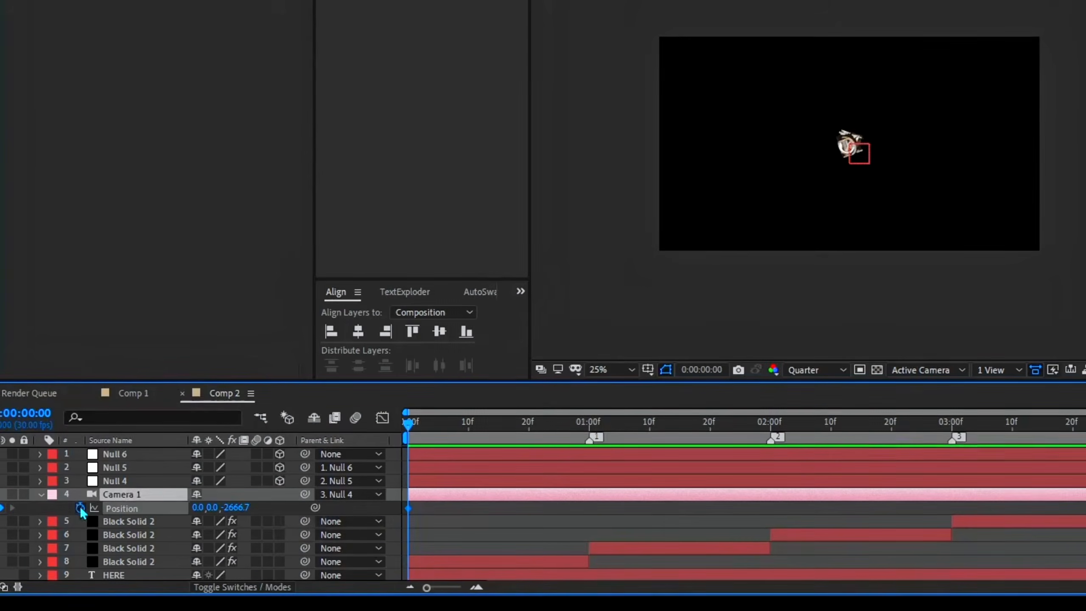
left_click(80, 508)
left_click_drag(429, 513, 529, 512)
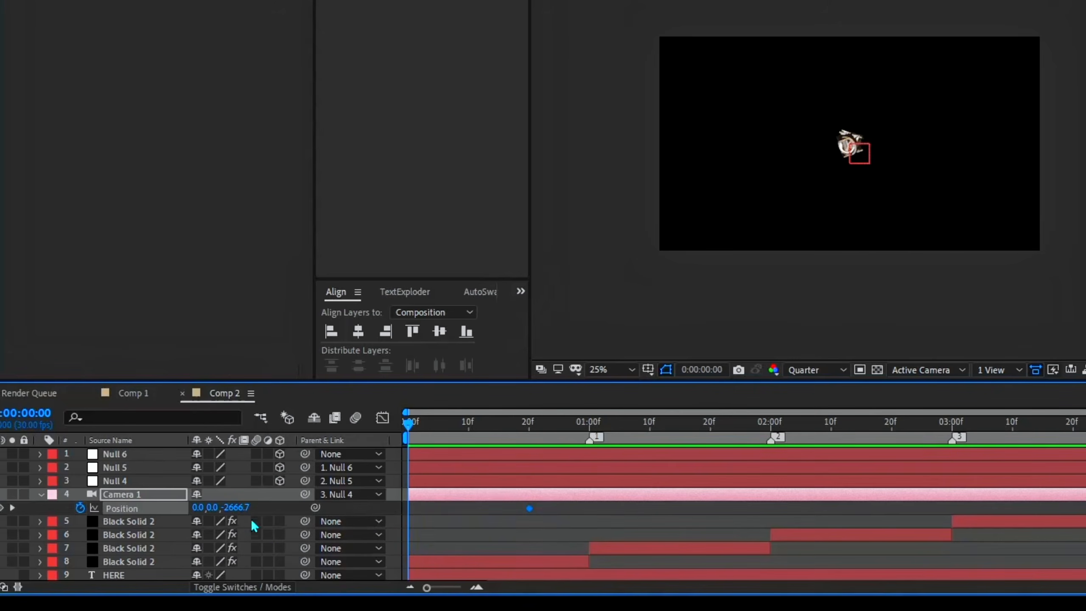
Set Camera 1's Z position to -588.7 at the first frame and apply Easy Ease to both position keyframes
left_click_drag(241, 513, 698, 504)
left_click_drag(553, 508, 368, 522)
key("F9")
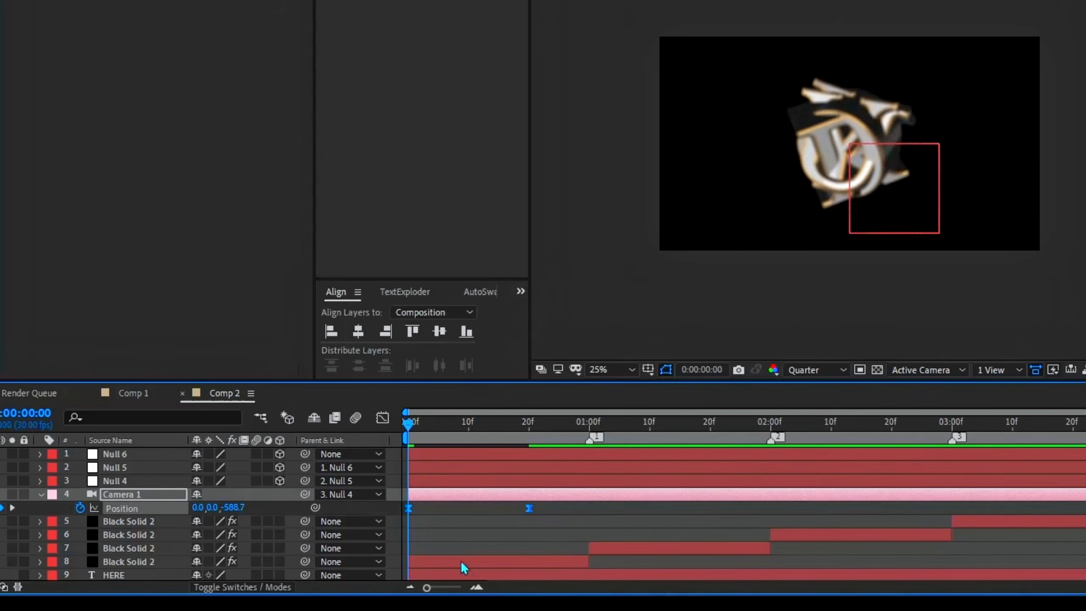
Shape the camera position's speed graph so the move starts very fast and slows gradually until 0:00:00:20
left_click(382, 417)
left_click_drag(509, 523, 459, 529)
left_click_drag(422, 529, 420, 527)
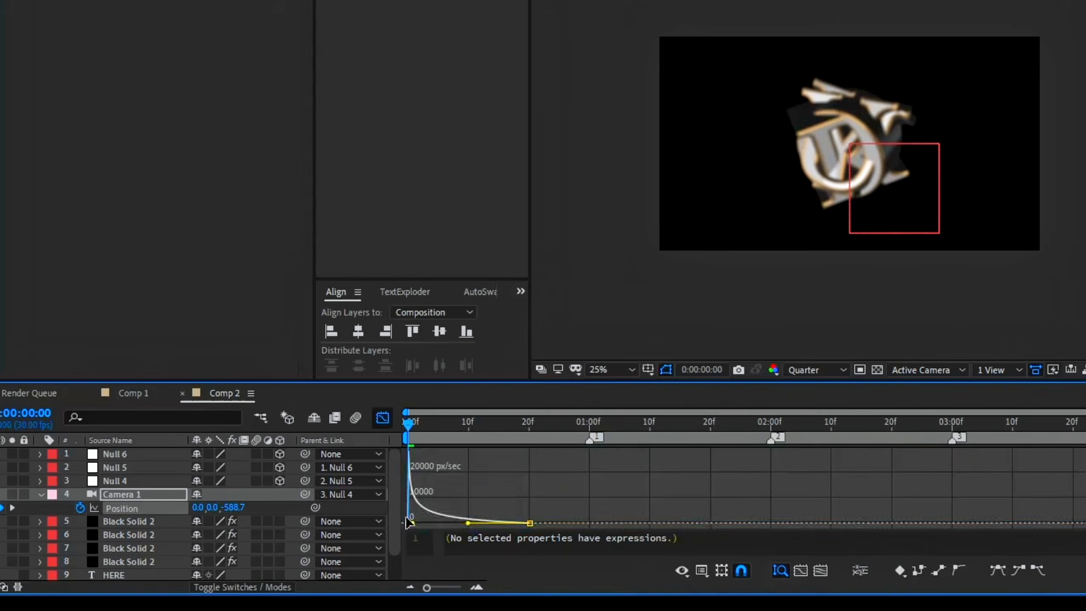
key("shift+F3")
Add a Camera 1 position keyframe at 0:00:01:22 with a Z value of -2098.7
left_click_drag(566, 428, 725, 513)
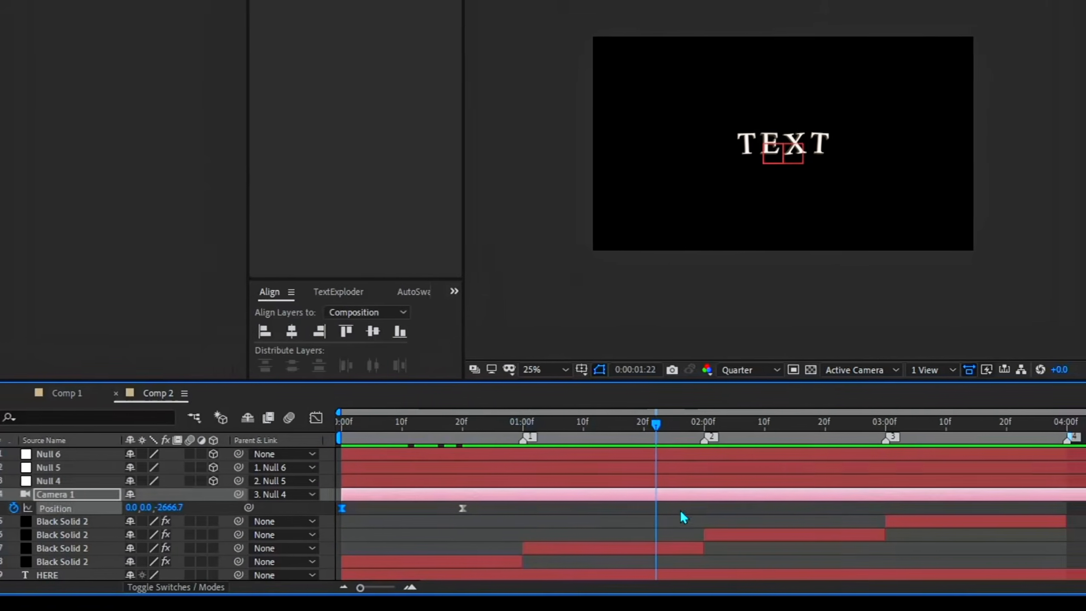
left_click(714, 516)
left_click_drag(204, 507, 603, 508)
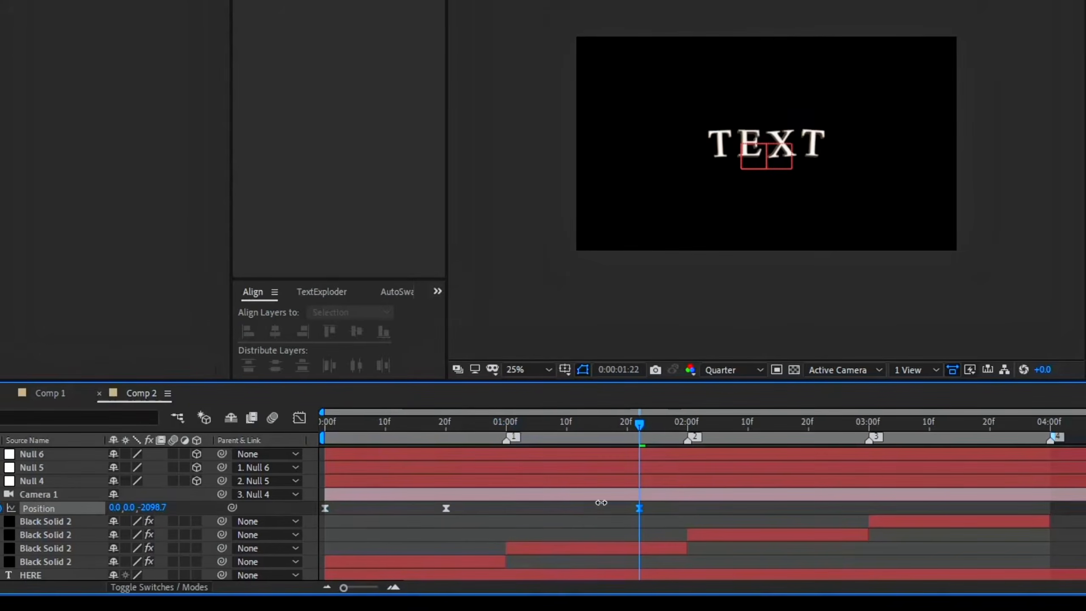
left_click(745, 500)
Adjust the speed graph between the second and third camera position keyframes so its peak falls at marker 1
left_click_drag(513, 428, 509, 428)
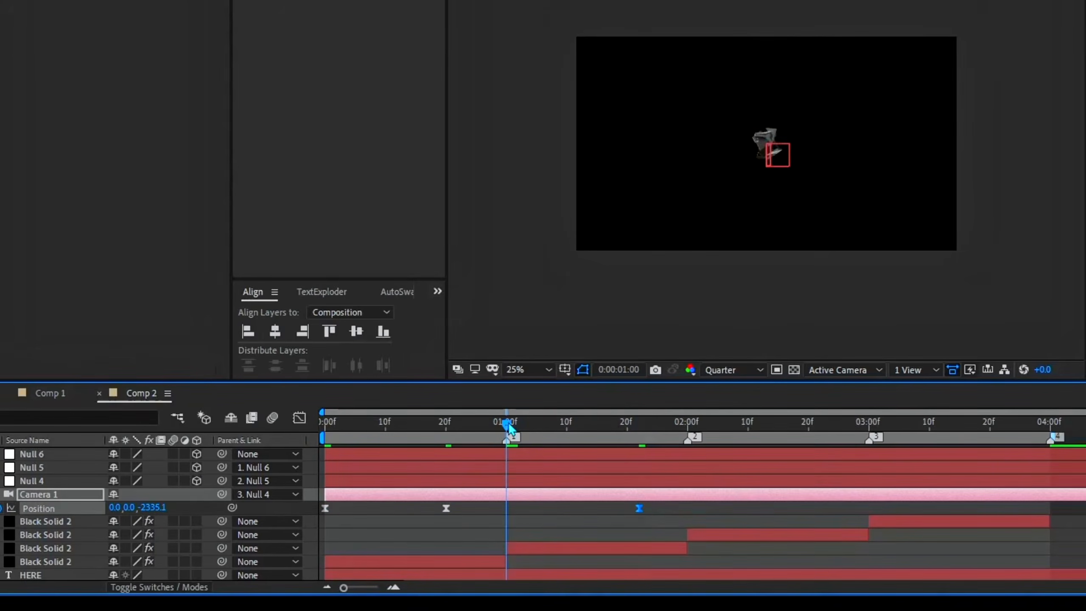
left_click(299, 417)
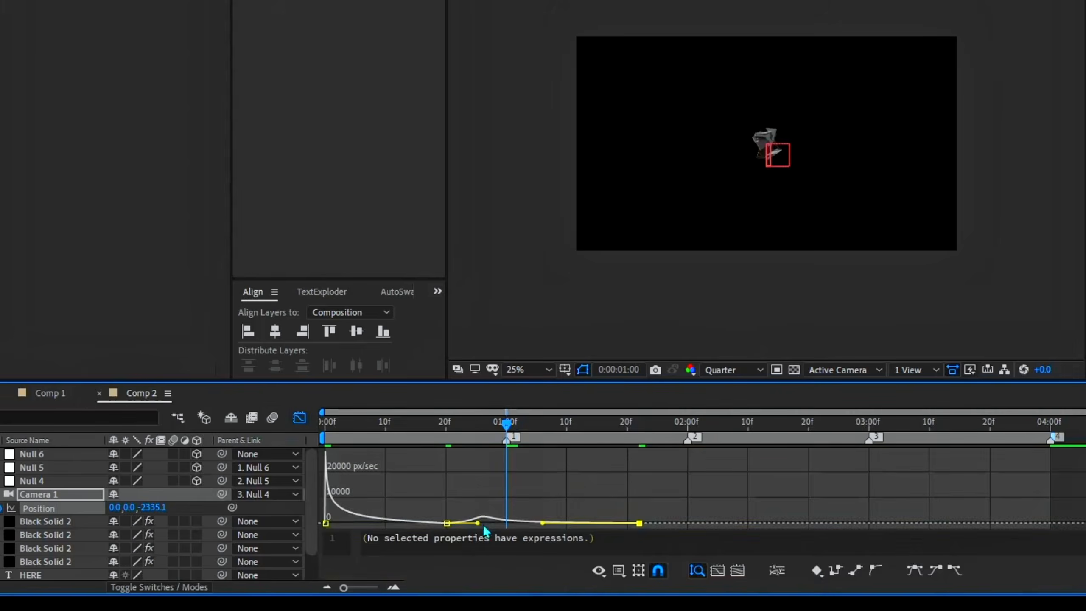
left_click_drag(485, 523, 500, 525)
key("shift+F3")
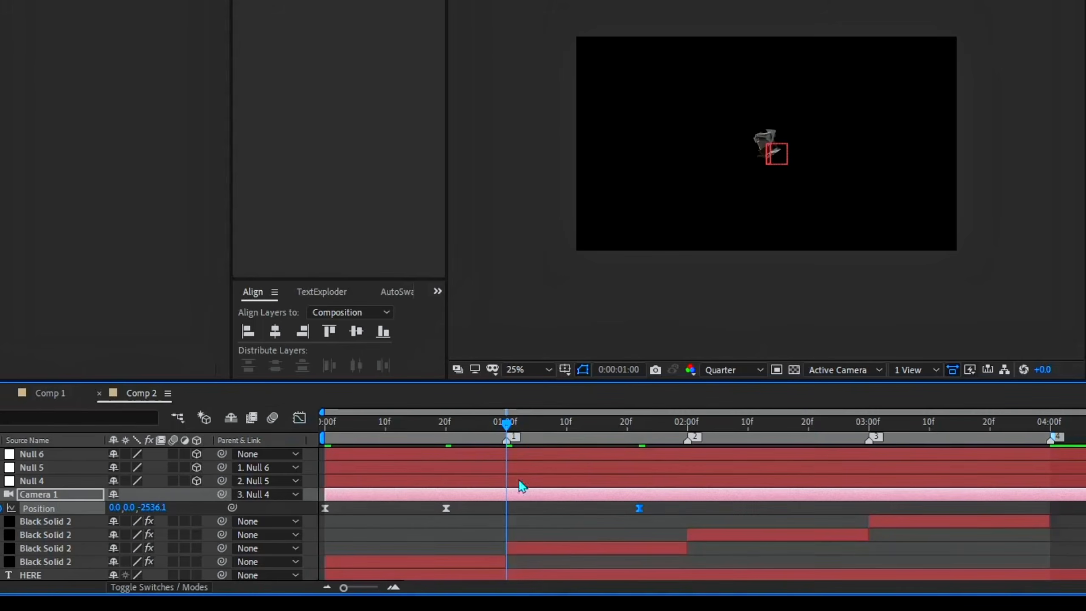
Add a Camera 1 position keyframe at 0:00:02:24 with a Z value of -3018.7
left_click_drag(765, 427, 827, 442)
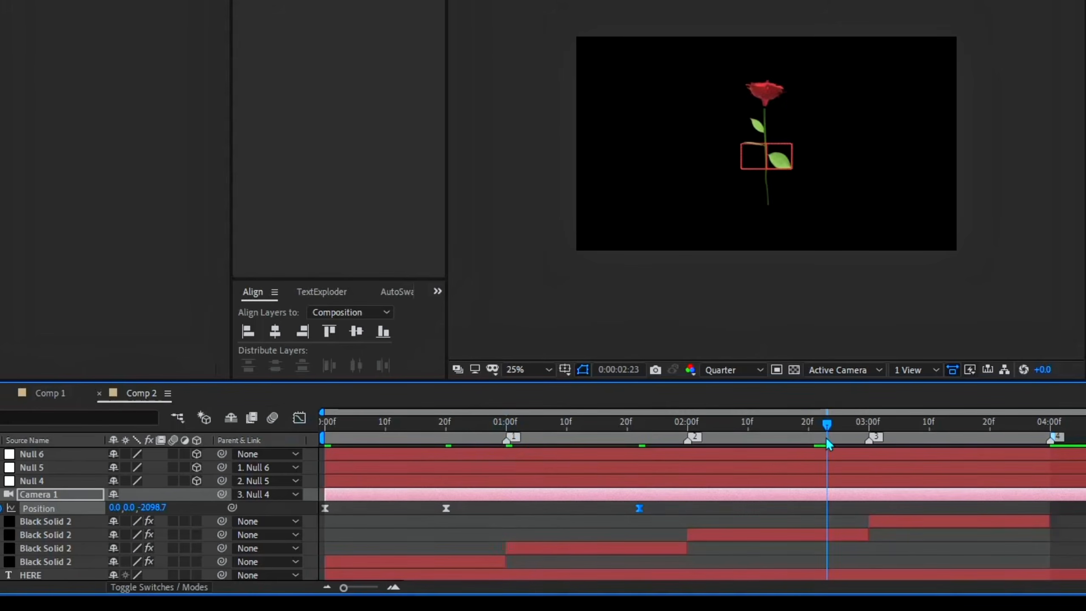
key("Page_Down")
left_click_drag(155, 509, 128, 509)
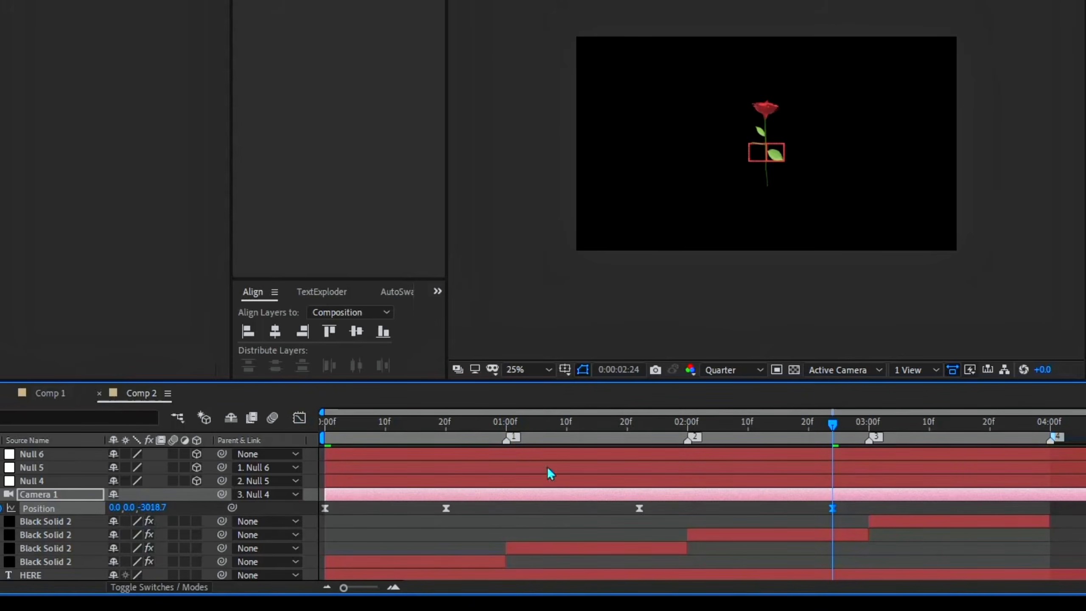
Adjust the outgoing ease of the 0:00:01:22 camera position keyframe so the speed peak falls at marker 2
left_click(689, 423)
left_click(301, 418)
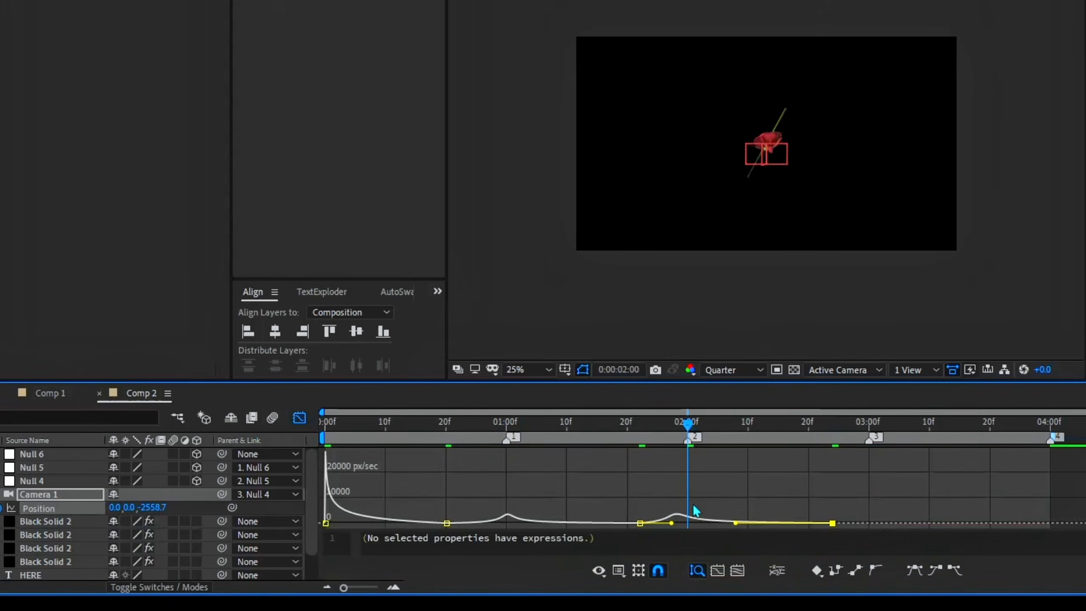
left_click_drag(672, 523, 682, 522)
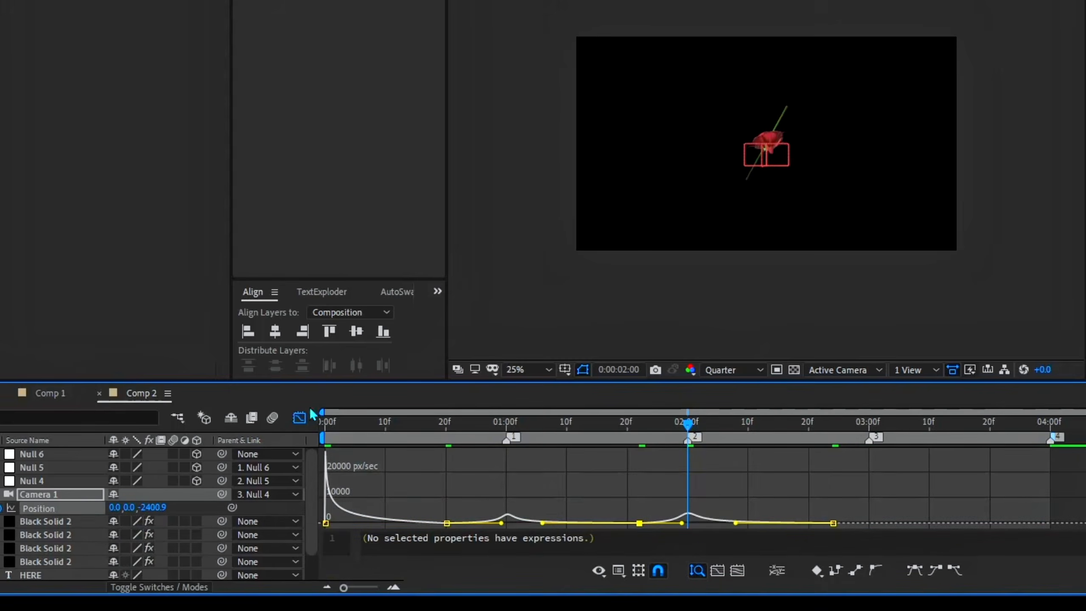
left_click(300, 417)
Add a camera position keyframe at 0:00:03:23 with Z -2068.7 and align the speed peak before it with marker 3
left_click_drag(989, 432, 1010, 440)
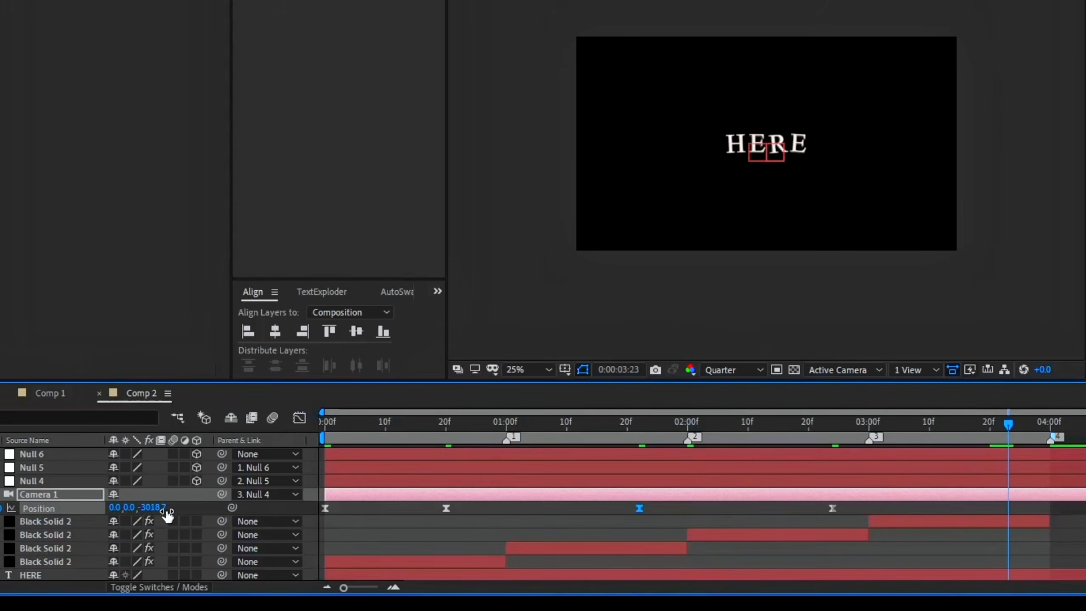
left_click_drag(267, 513, 913, 504)
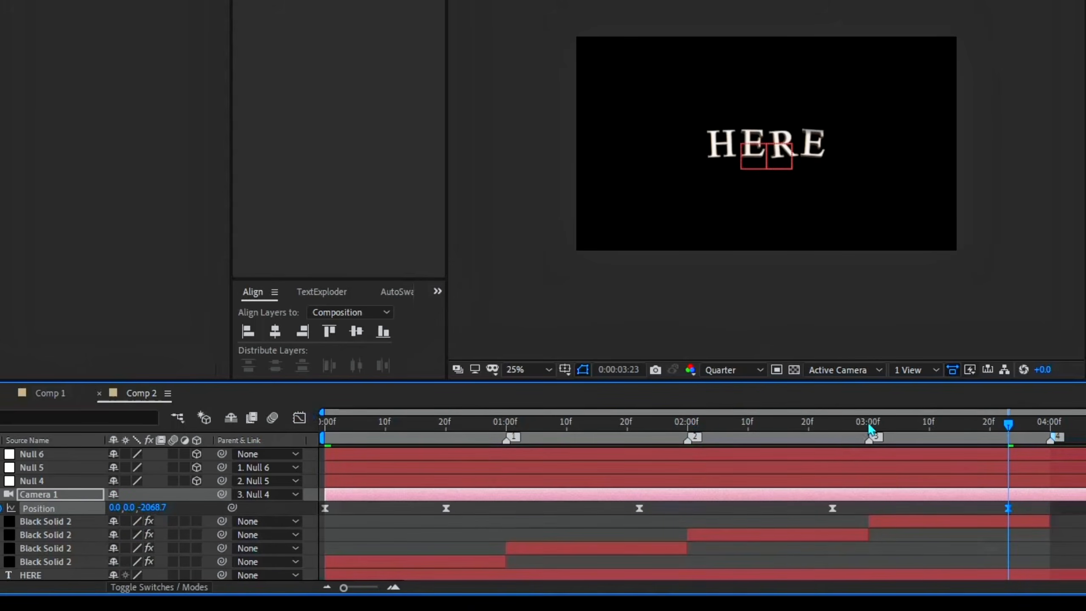
left_click(868, 422)
key("shift+F3")
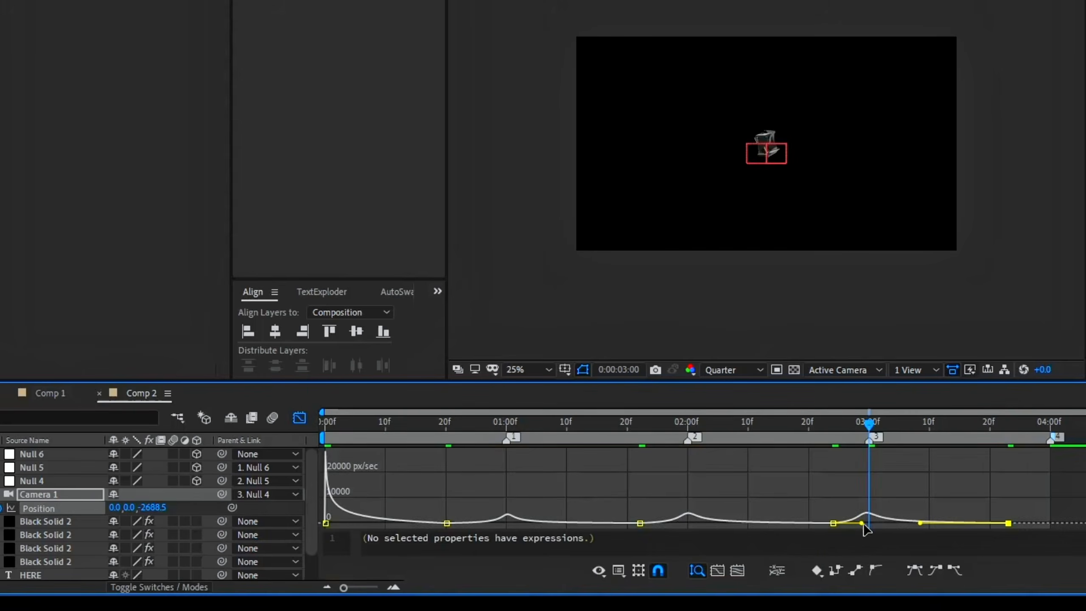
mouse_move(861, 523)
left_mouse_down()
mouse_move(872, 519)
mouse_move(864, 523)
left_mouse_up()
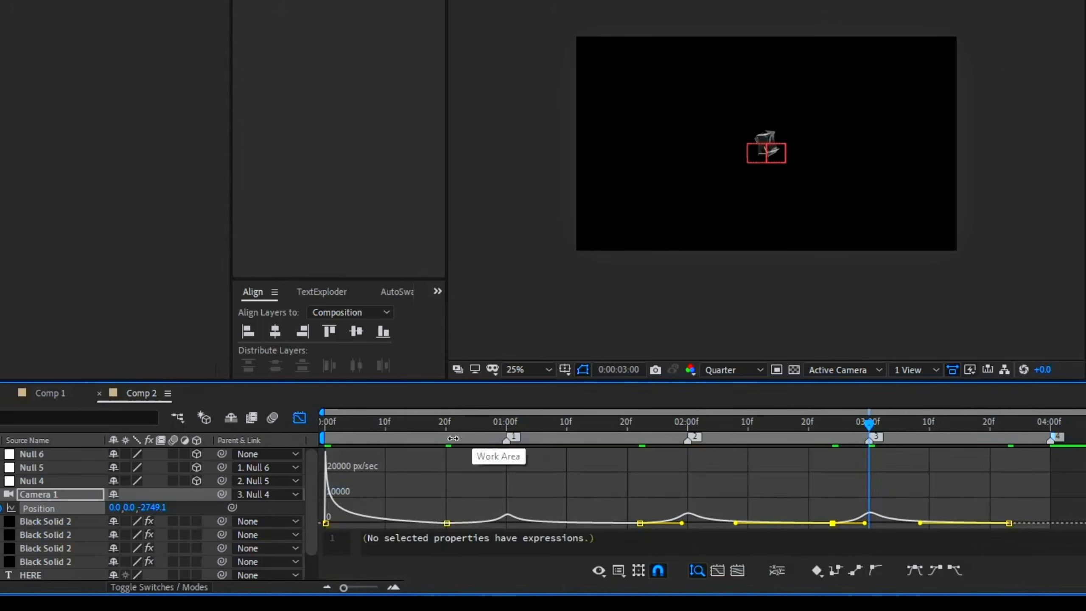
Set the camera position keyframe at 0:00:00:20 to continuous velocity with a speed of 20 pixels/sec
double_click(447, 523)
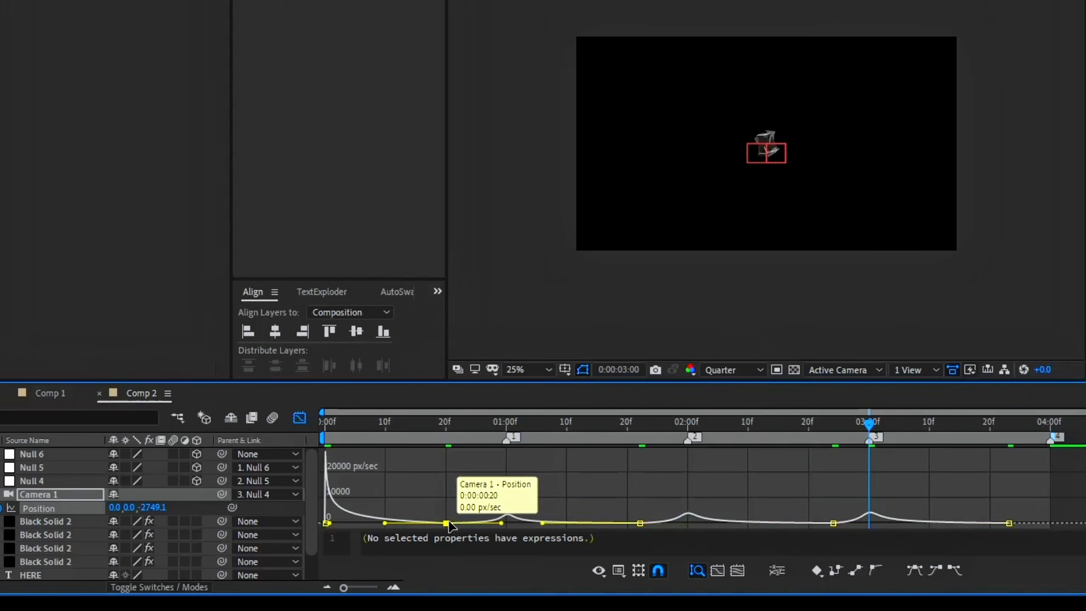
left_click(430, 336)
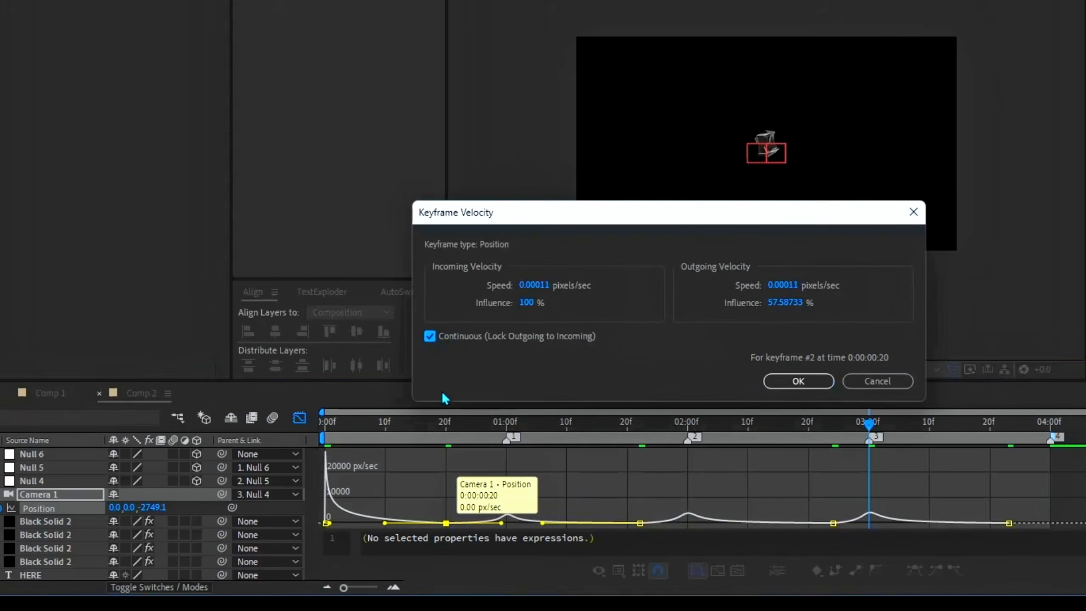
left_click(533, 285)
type("20")
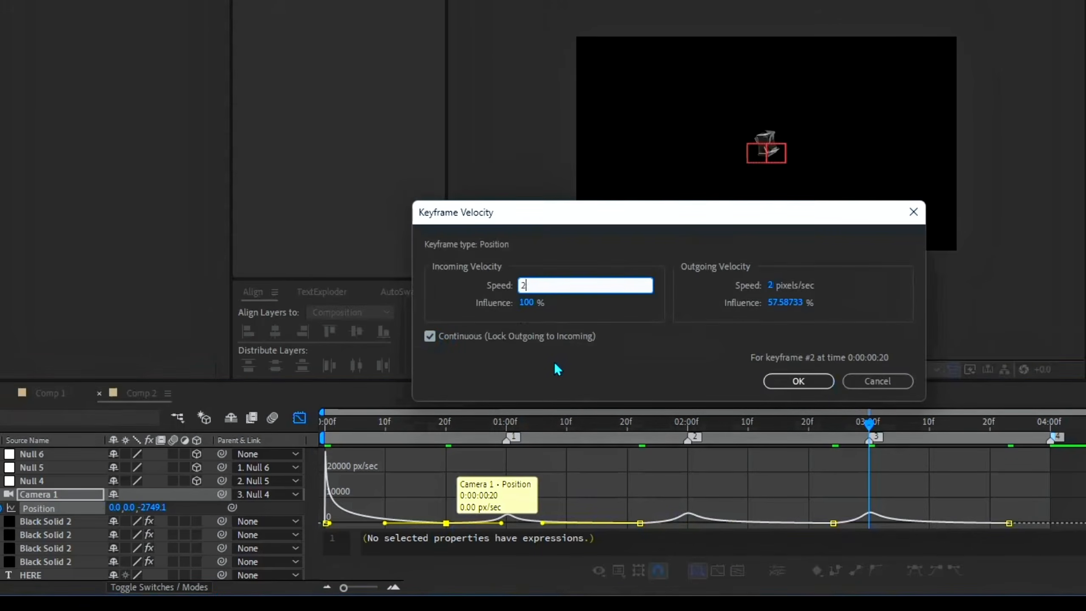
left_click(810, 383)
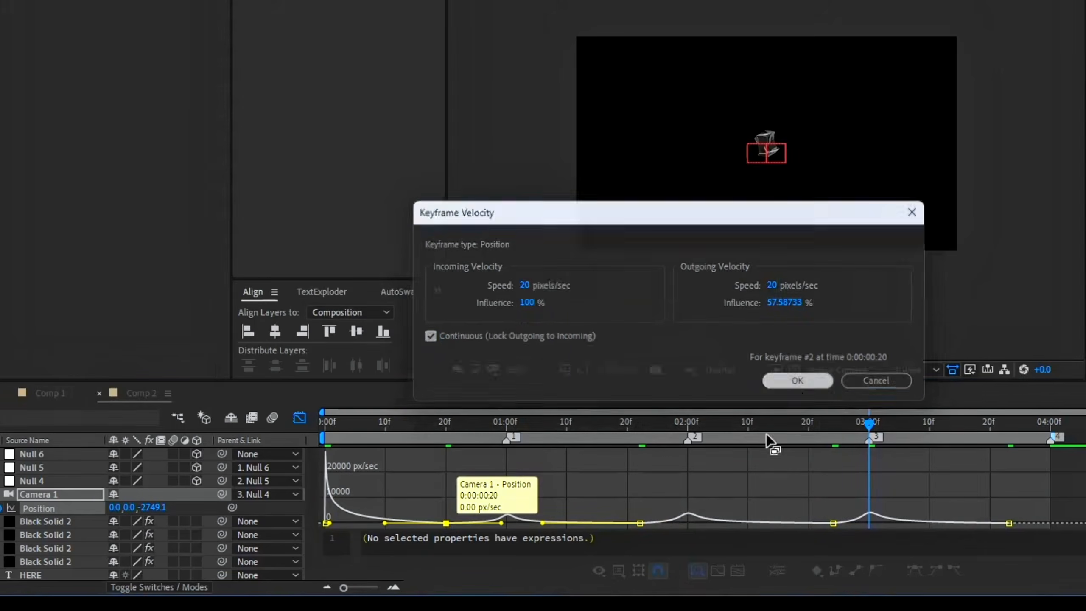
Set the camera position keyframe at 0:00:01:22 to a speed of 20 pixels/sec
double_click(640, 523)
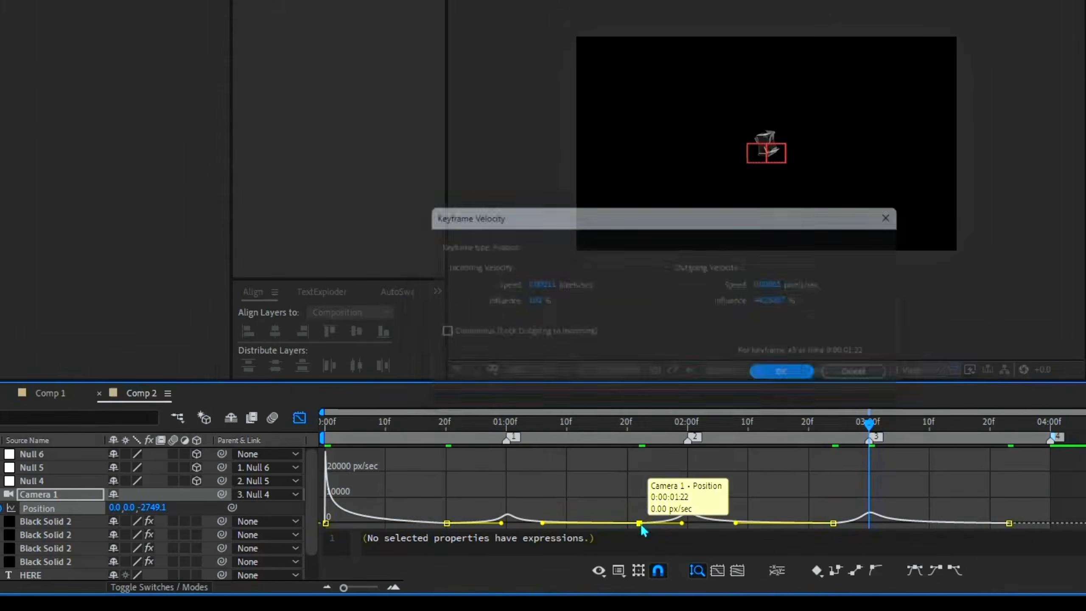
left_click(540, 286)
type("20")
key("Return")
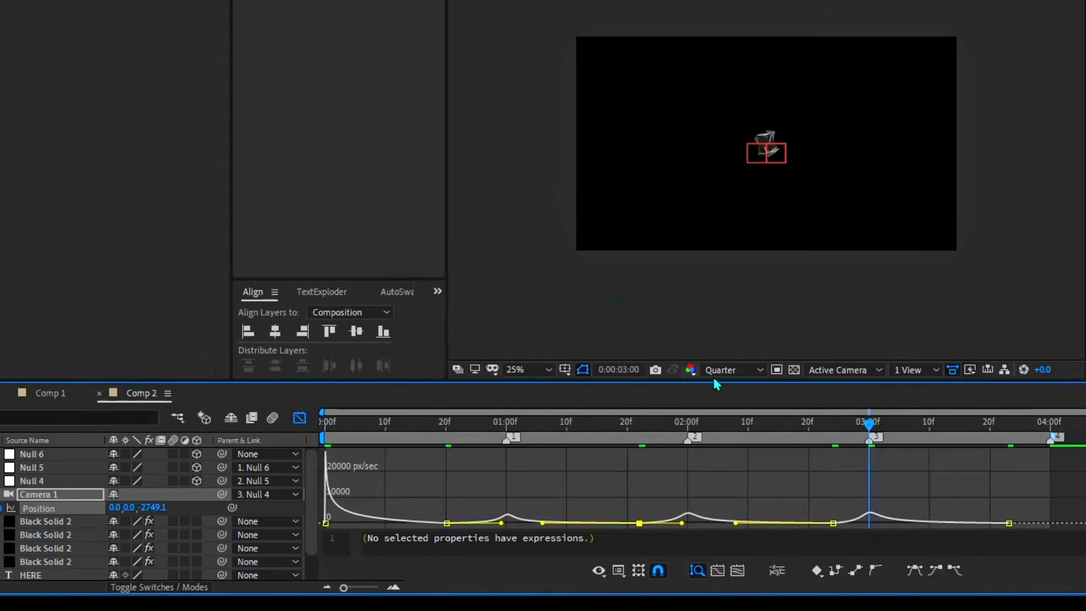
Set the camera position keyframe at 0:00:02:24 to continuous velocity with a speed of 20 pixels/sec and close the graph view
double_click(833, 523)
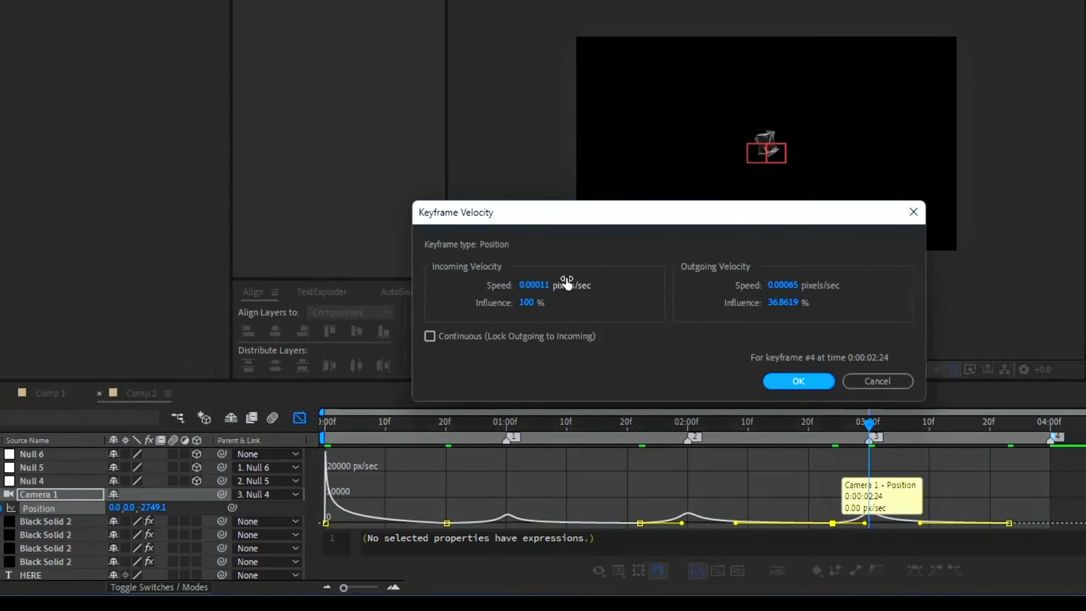
left_click(429, 337)
left_click(527, 284)
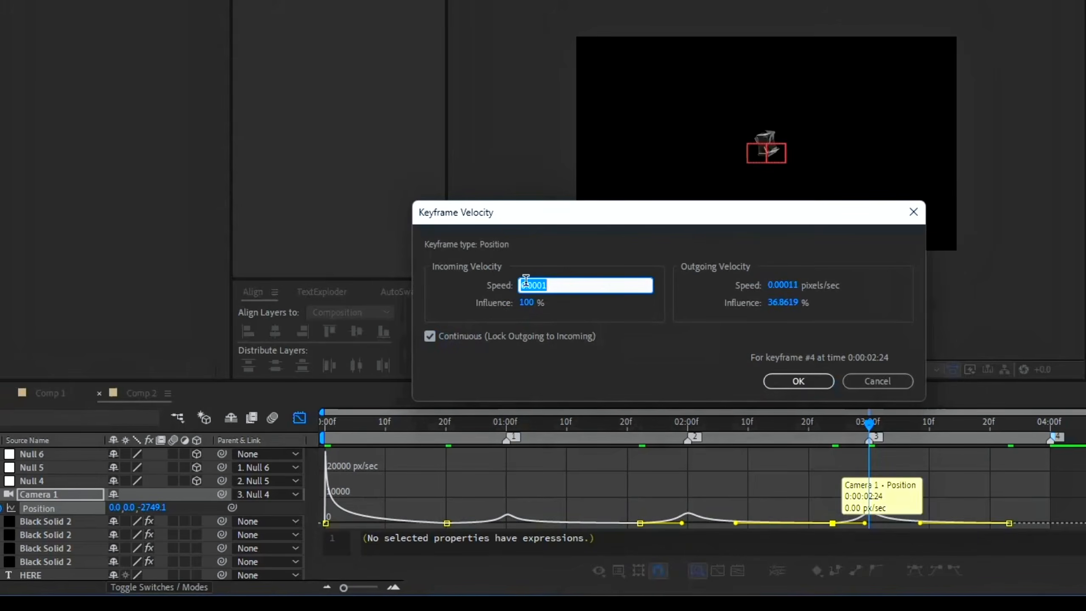
left_click(798, 380)
left_click(300, 418)
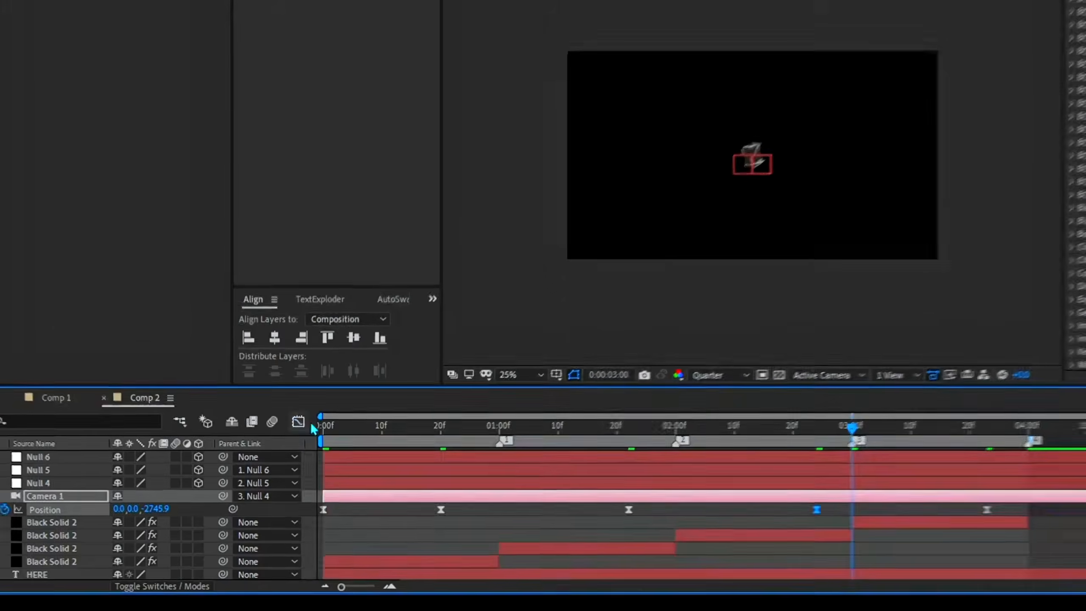
Preview the sequence from the start and scrub through it to check the camera position moves
left_click_drag(362, 424, 324, 423)
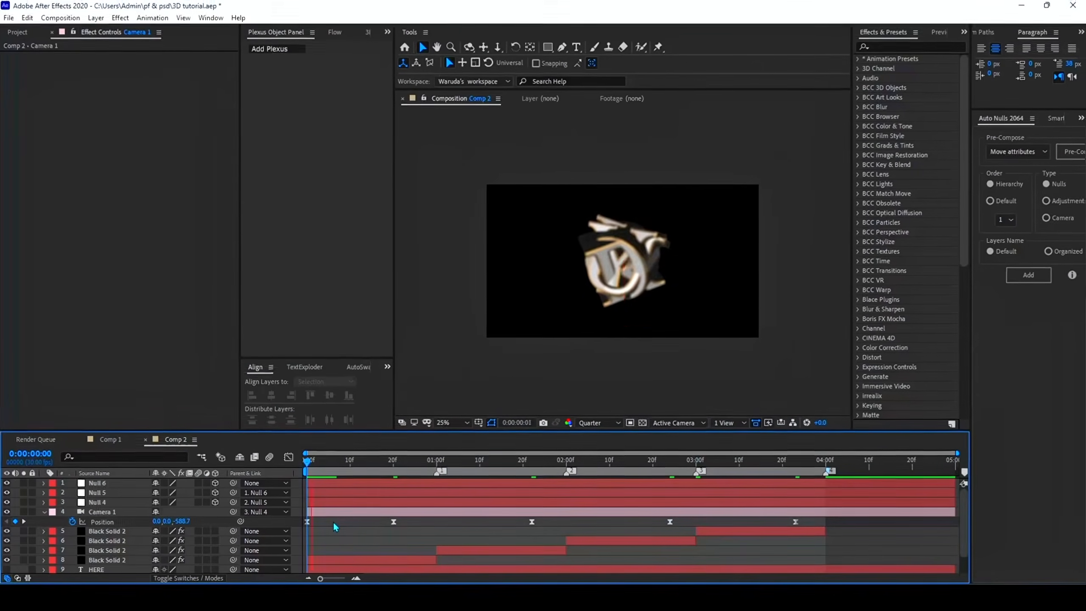
key("space")
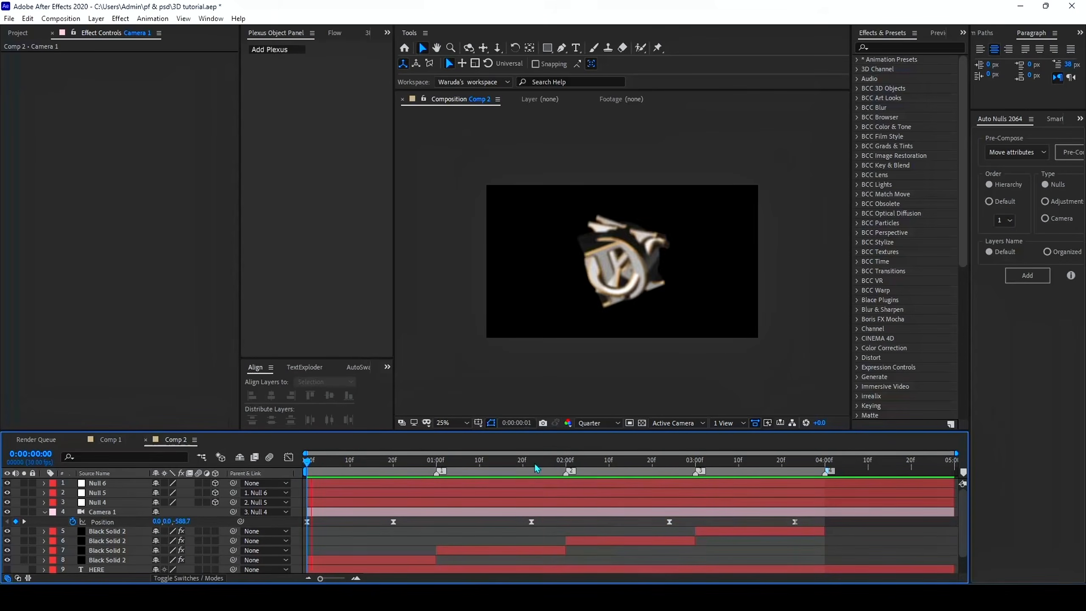
left_click_drag(536, 461, 620, 473)
left_click_drag(688, 490, 748, 494)
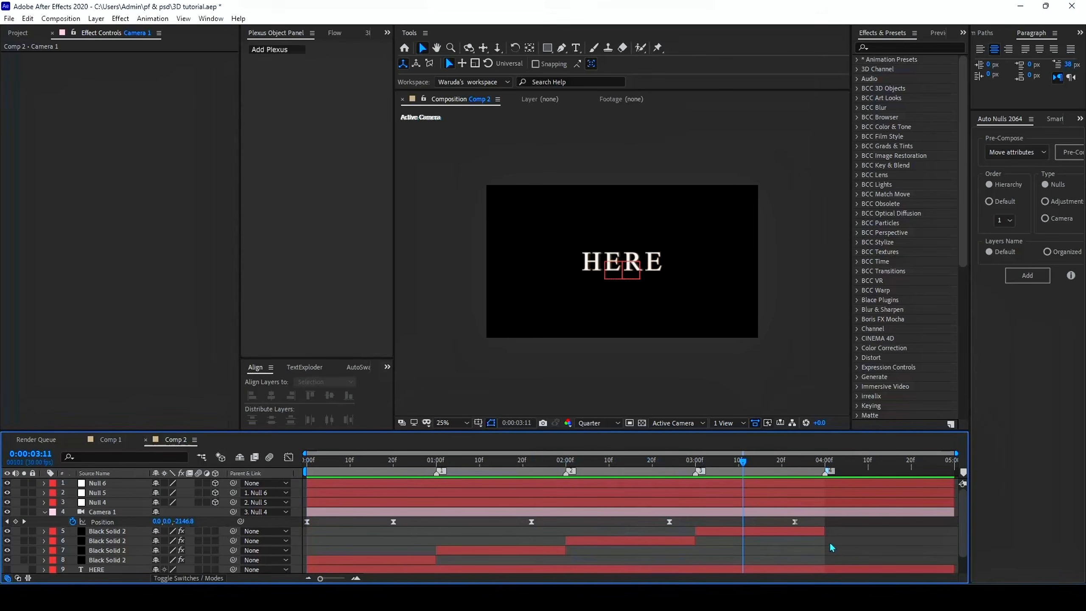
scroll(404, 552, "down", 1)
scroll(459, 545, "up", 1)
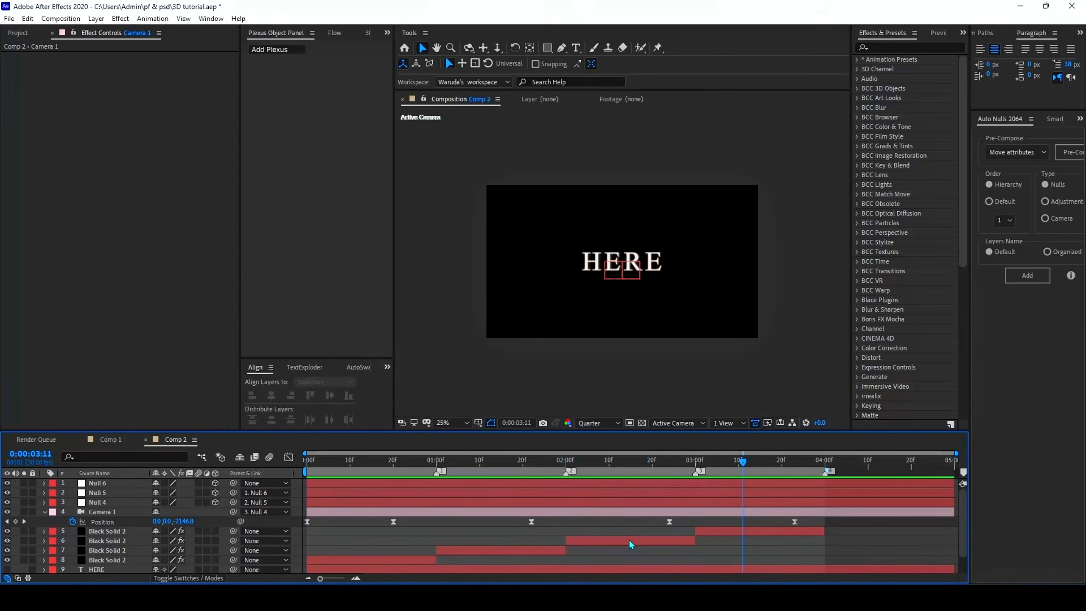
Add a new full-frame black solid at the top of Comp 2's layer stack
right_click(843, 527)
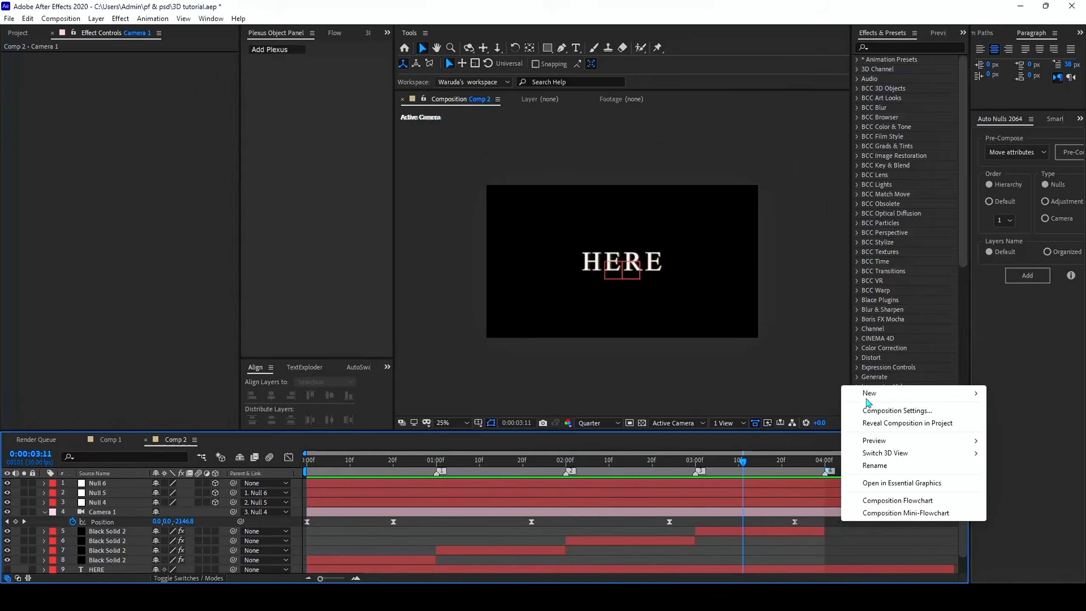
mouse_move(868, 402)
left_click(732, 430)
left_click(661, 396)
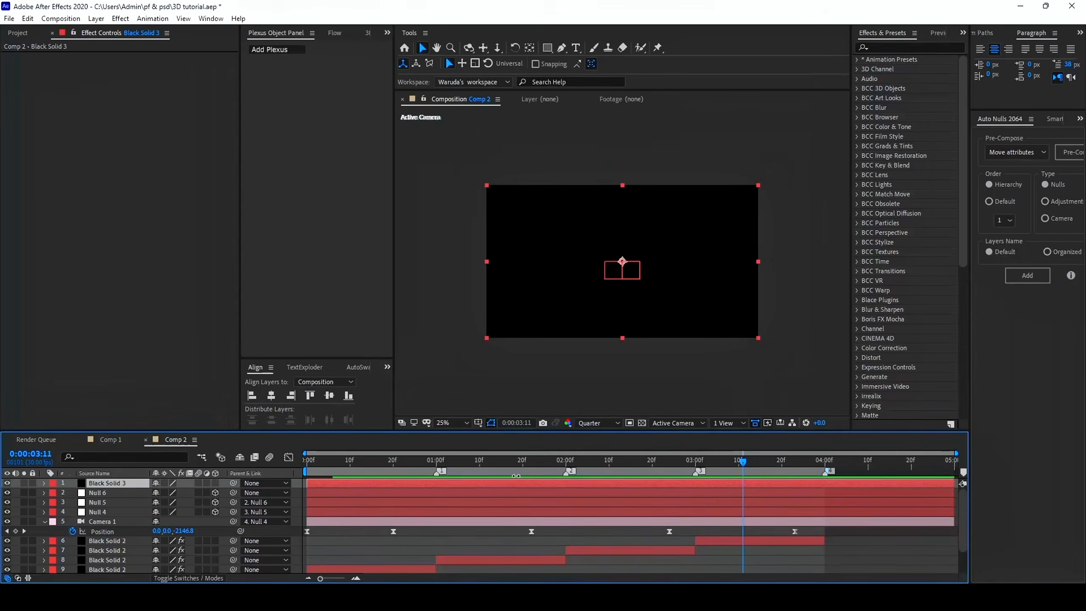
Apply CC Particle World to Black Solid 3 and move that layer below the Black Solid 2 layers
key("ctrl+space")
type("part")
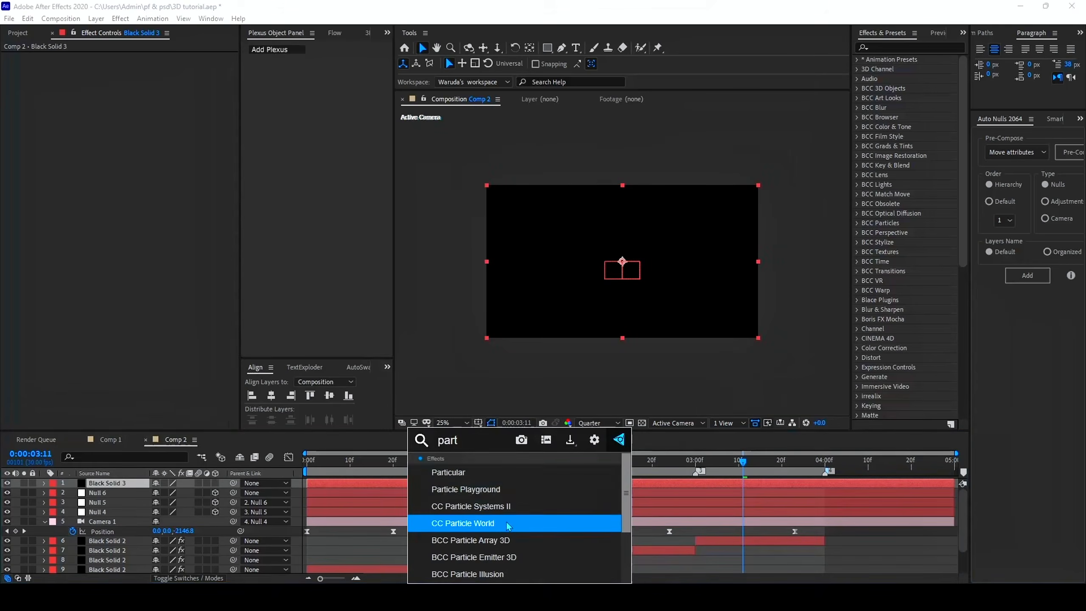
left_click(508, 525)
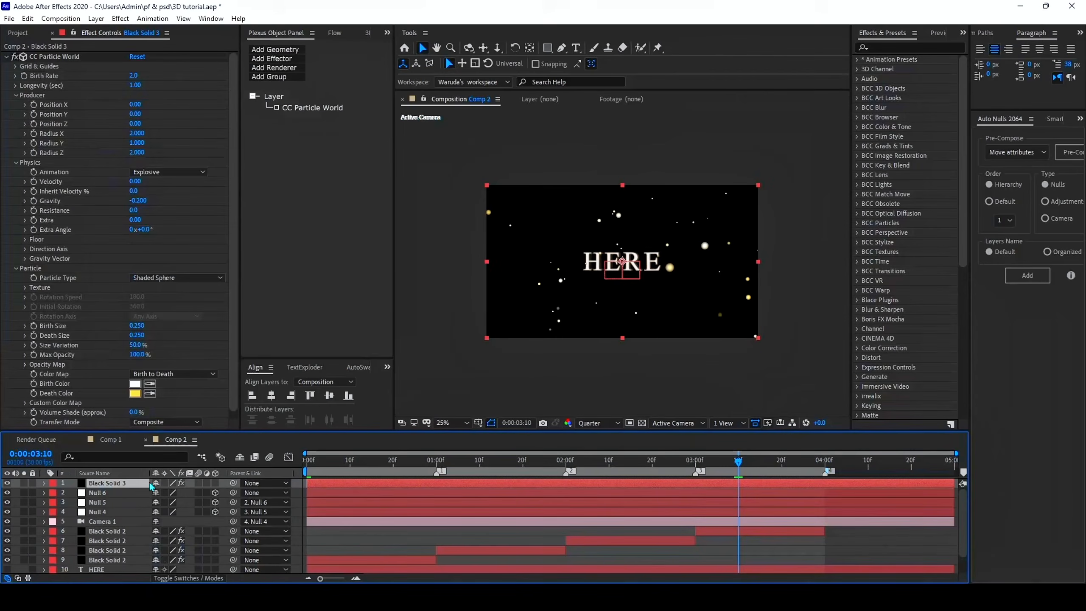
scroll(128, 556, "down", 2)
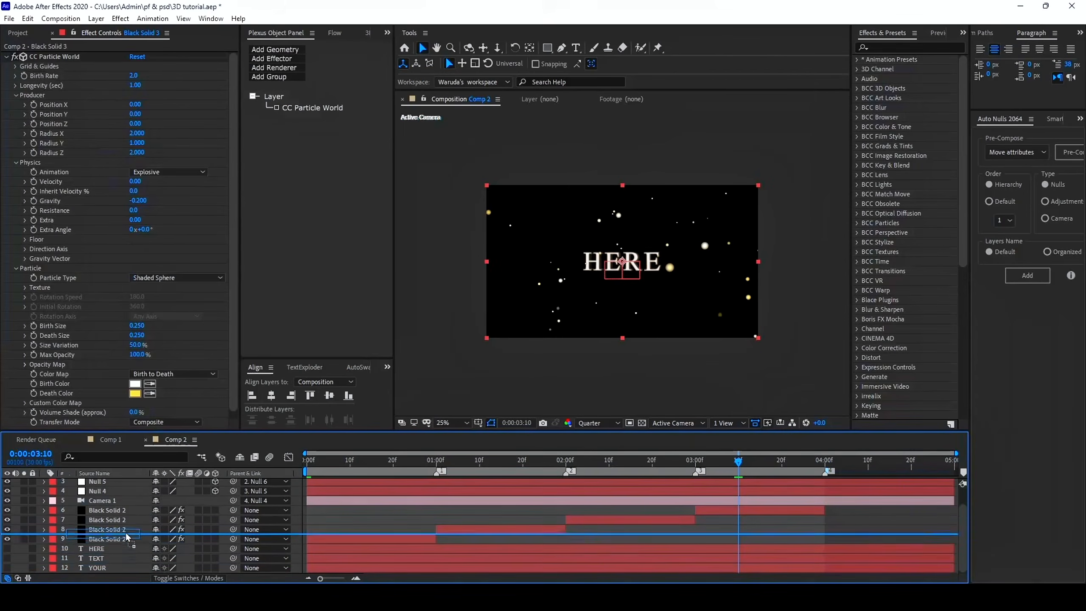
left_click_drag(125, 542, 127, 543)
Enable motion blur on Black Solid 3 and the four Black Solid 2 layers, and preview the sequence
left_click(127, 502, "shift")
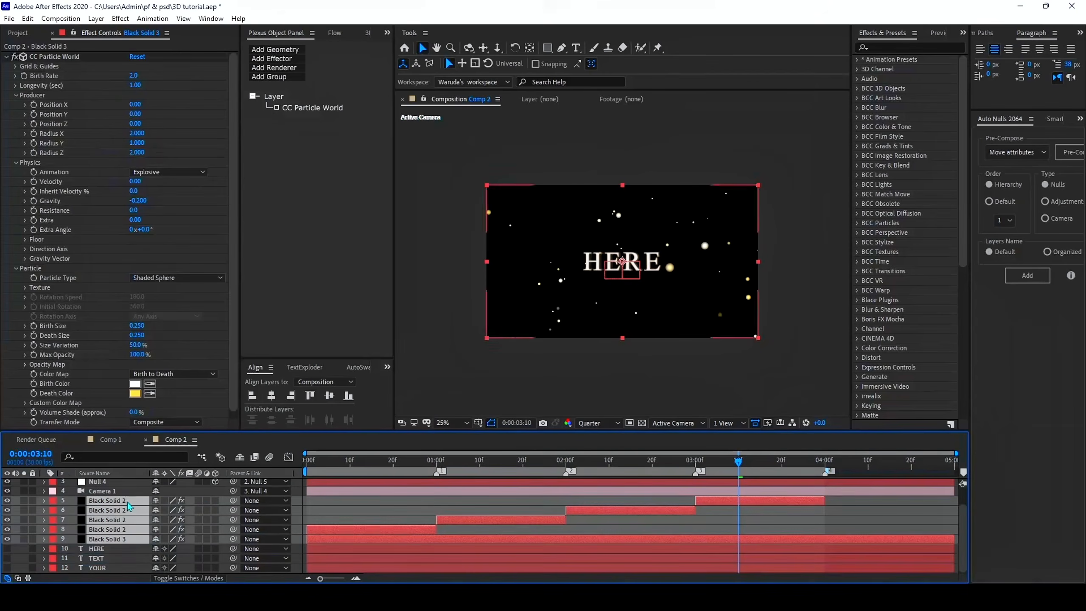
left_click(202, 501)
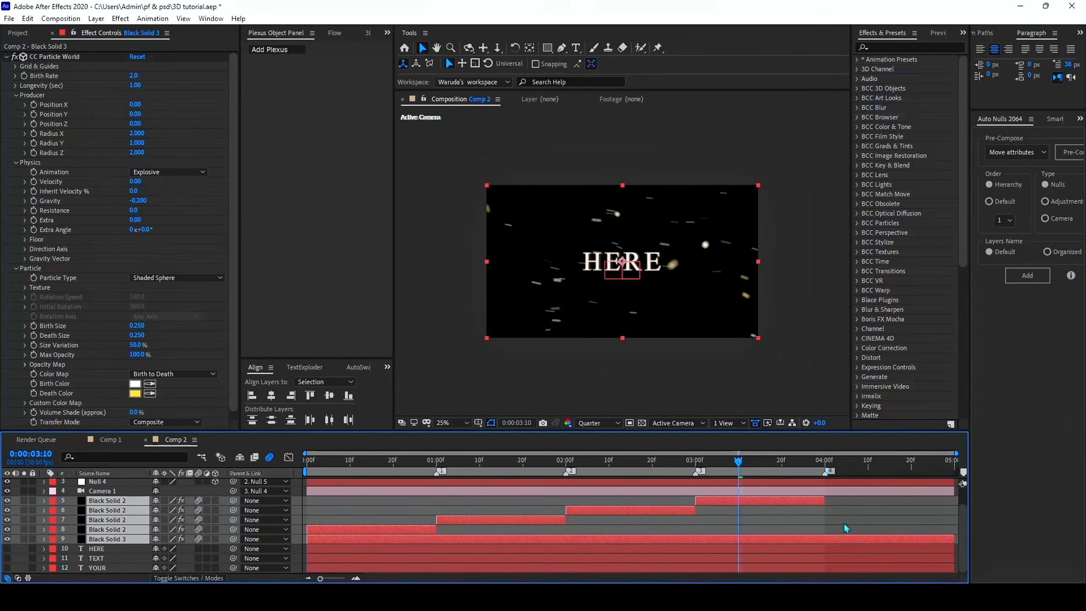
left_click(867, 515)
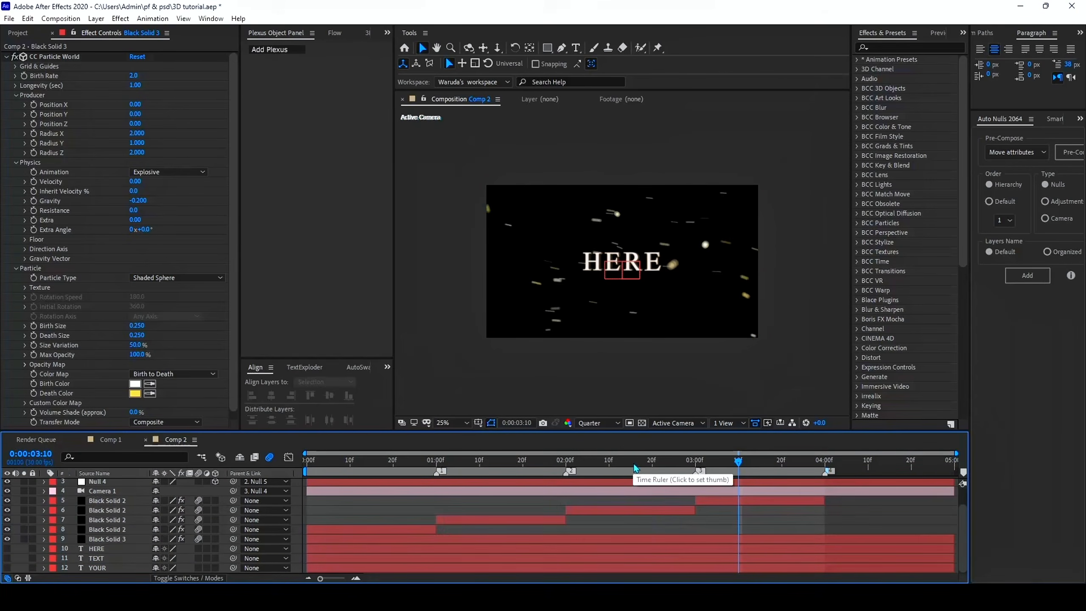
key("space")
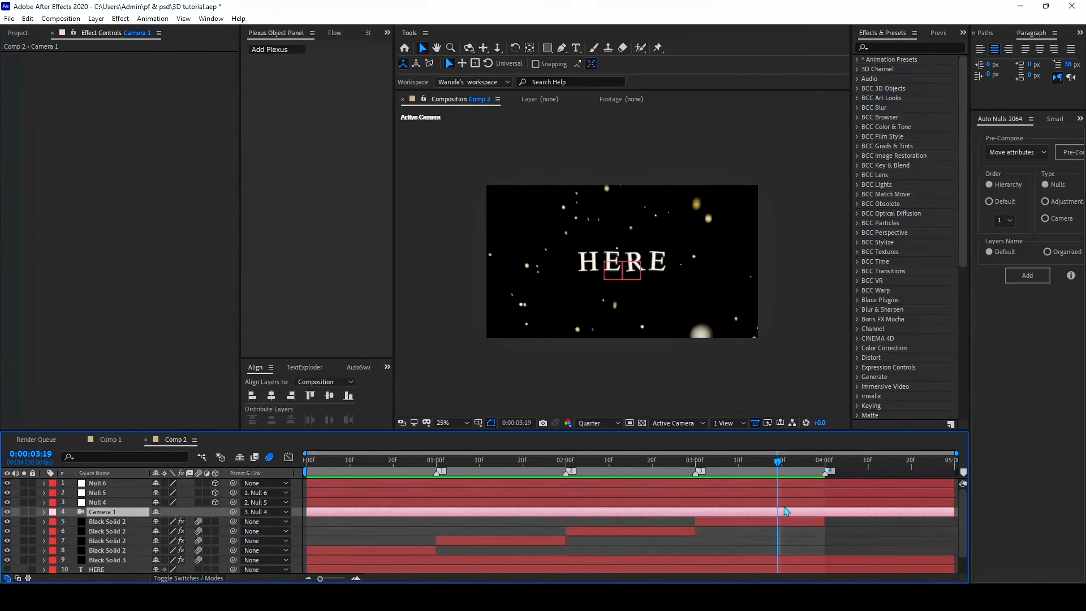
Add a Camera 1 position keyframe at 0:00:04:00 with a Z value of about -455.7
key("u")
left_click(820, 460)
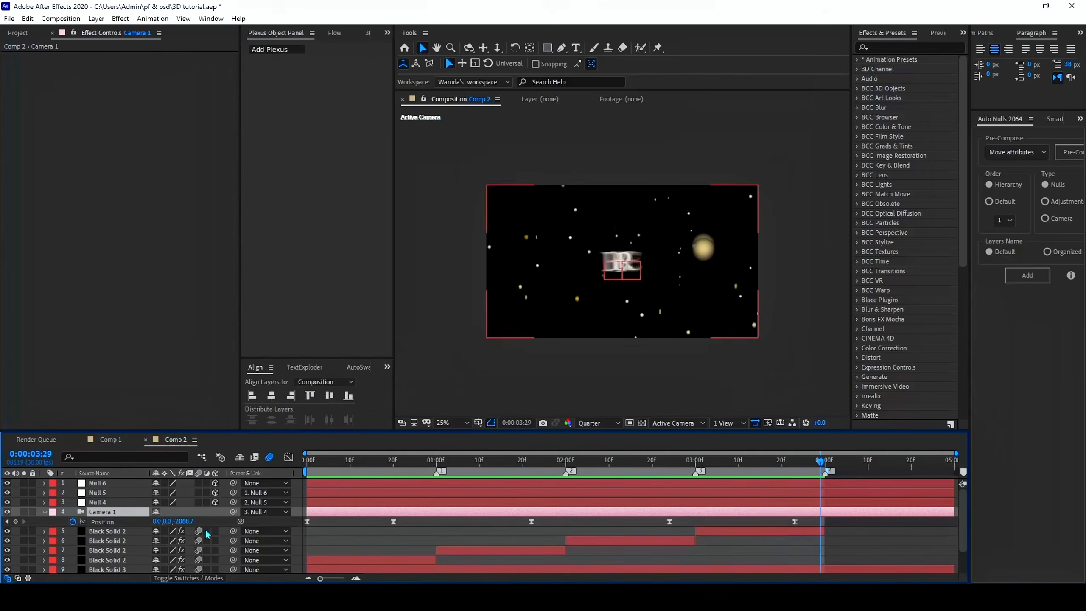
left_click_drag(187, 522, 963, 494)
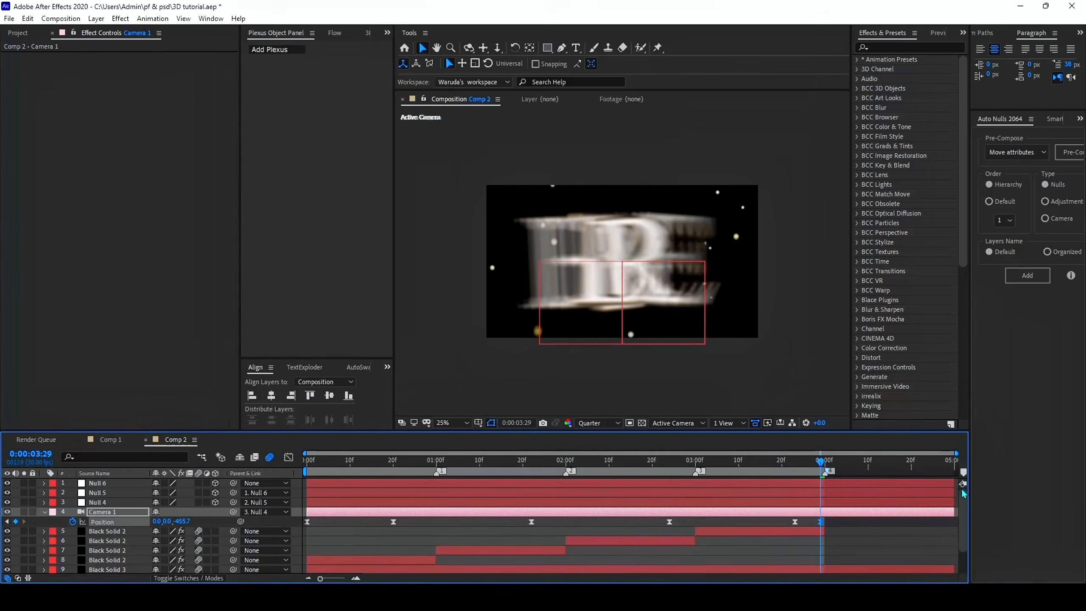
left_click_drag(820, 464, 827, 463)
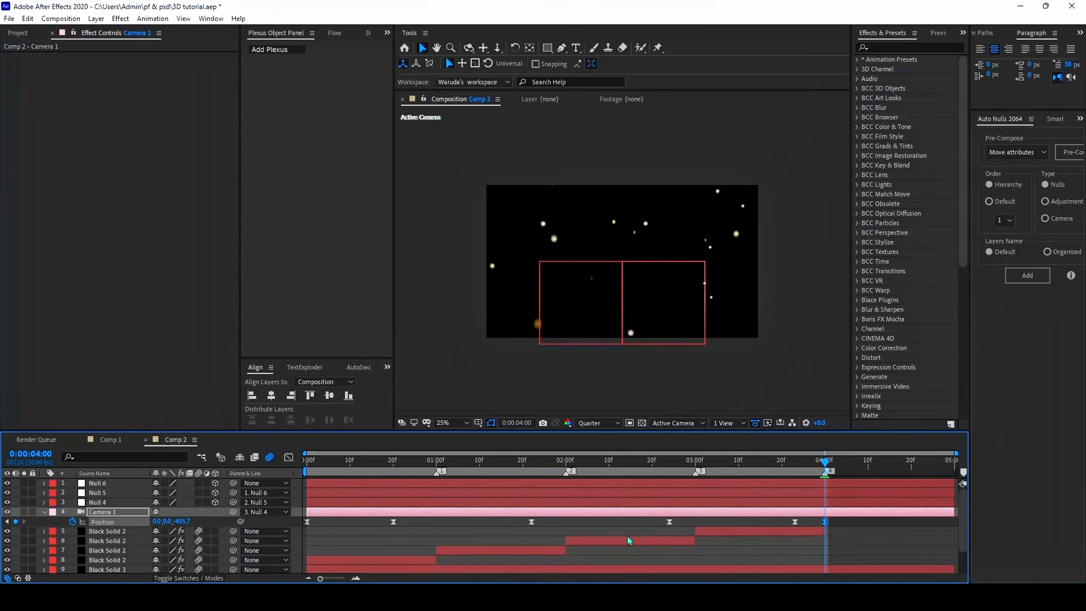
Adjust the easing of the camera's final position move in the speed graph and preview the sequence
left_click(288, 457)
mouse_move(809, 532)
left_mouse_down()
mouse_move(836, 532)
mouse_move(812, 531)
left_mouse_up()
left_click(289, 457)
key("space")
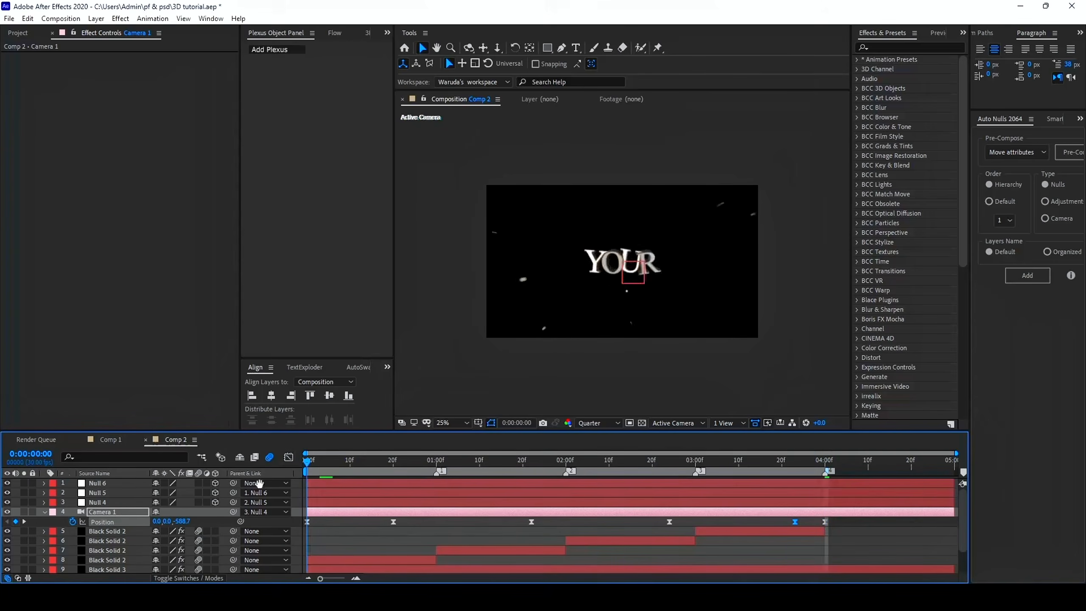
Confirm continuous velocity with 100% influence for the camera position keyframe at 0:00:03:23 and preview the sequence
left_click(289, 457)
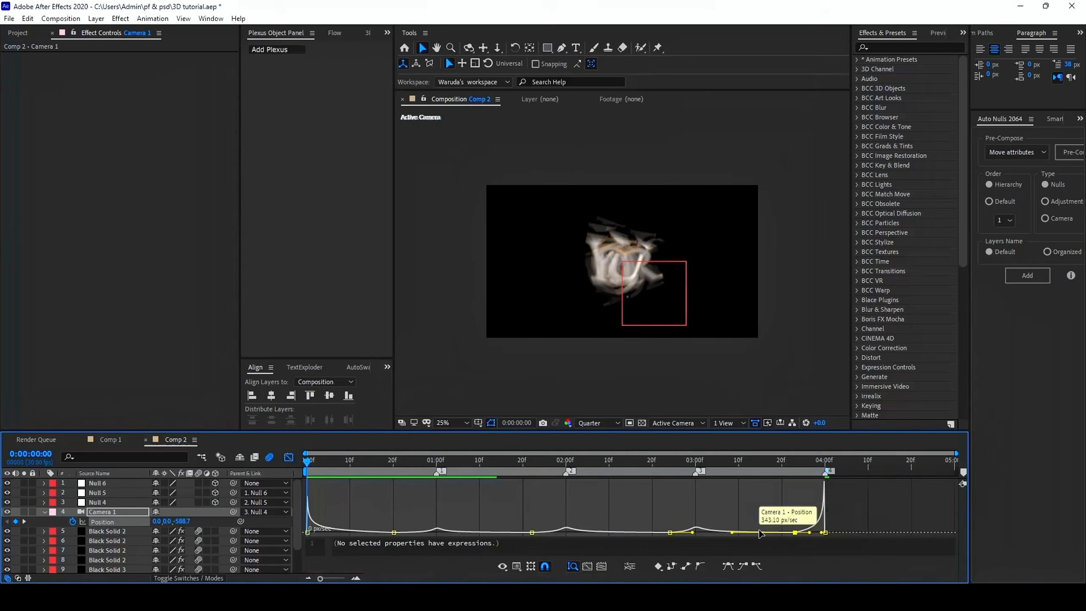
key("ctrl+shift+k")
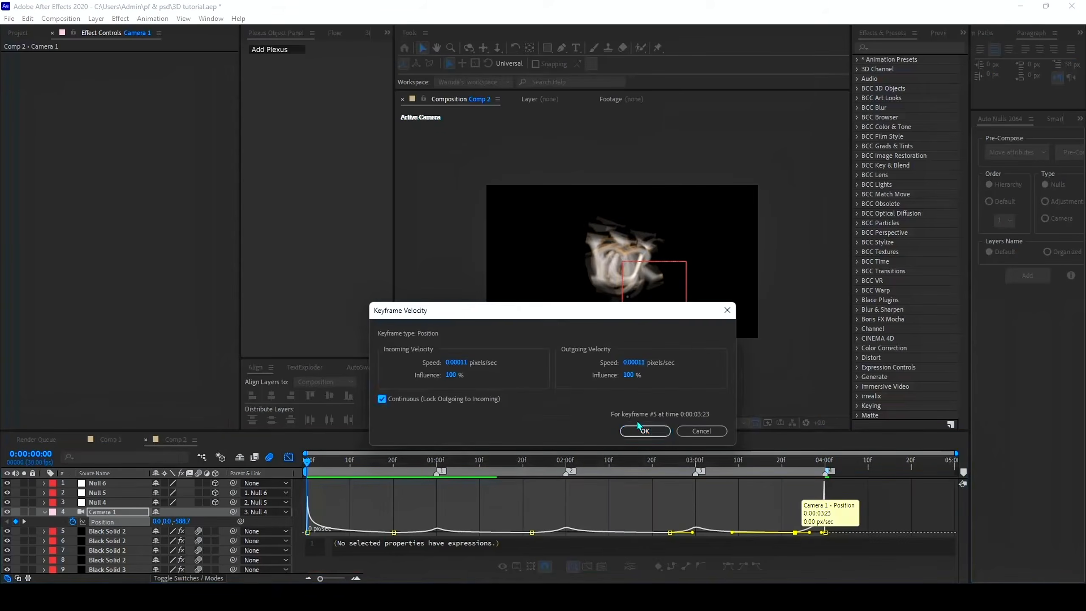
left_click(639, 427)
left_click(289, 456)
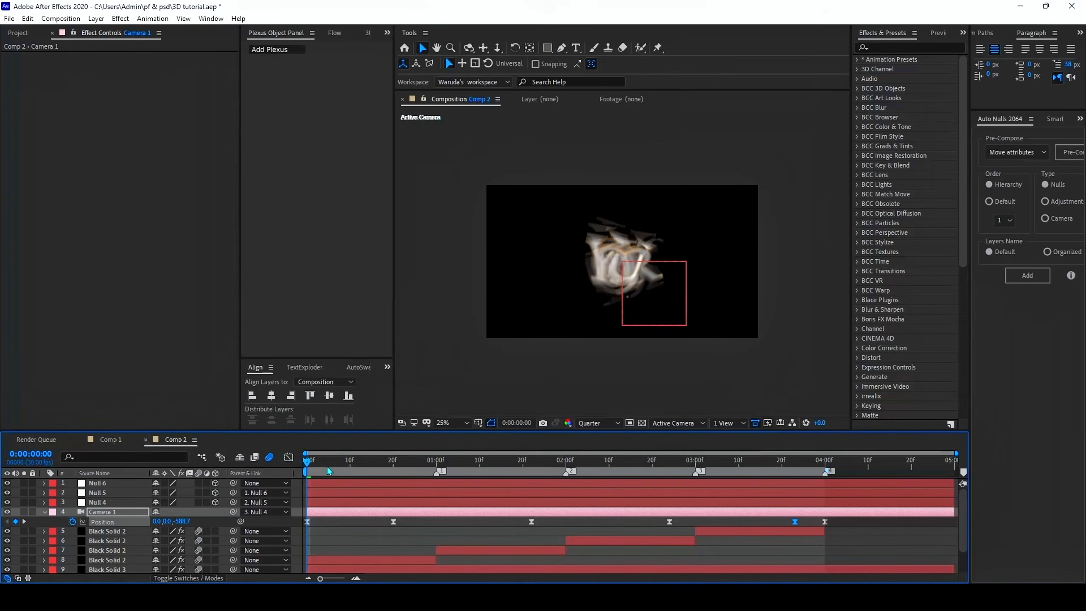
key("space")
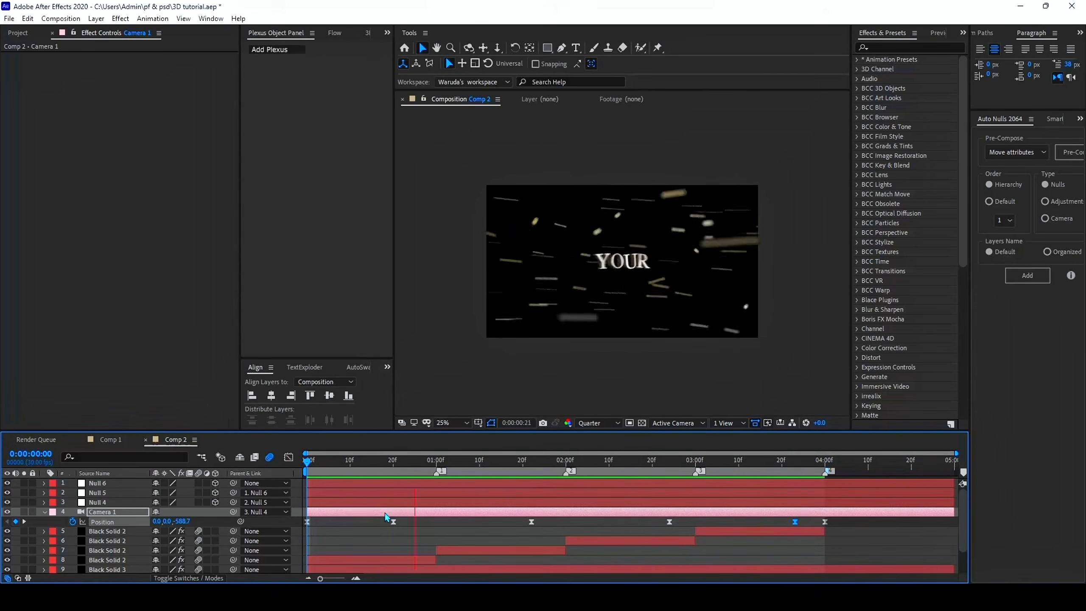
Create an adjustment layer at the top of Comp 2 and trim it to span 0:00:01:00 to 0:00:02:00
key("ctrl+alt+y")
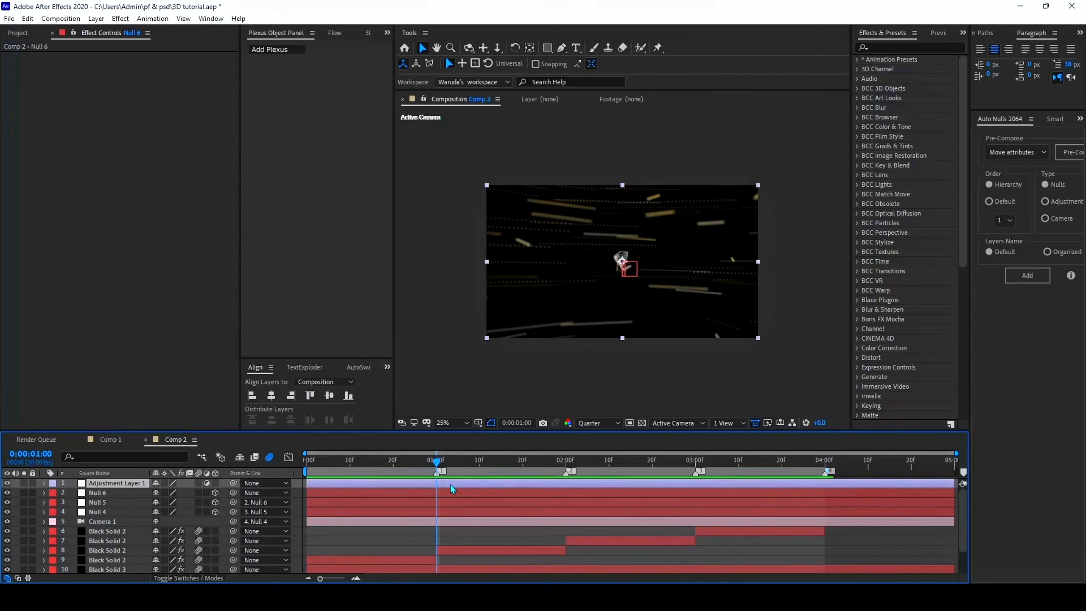
key("ctrl+shift+d")
key("Delete")
left_click_drag(413, 485, 545, 495)
Apply Twitch presets to three stacked adjustment layers in each one-second section from 0:00:01:00 to 0:00:04:00 and preview the sequence
left_click(883, 49)
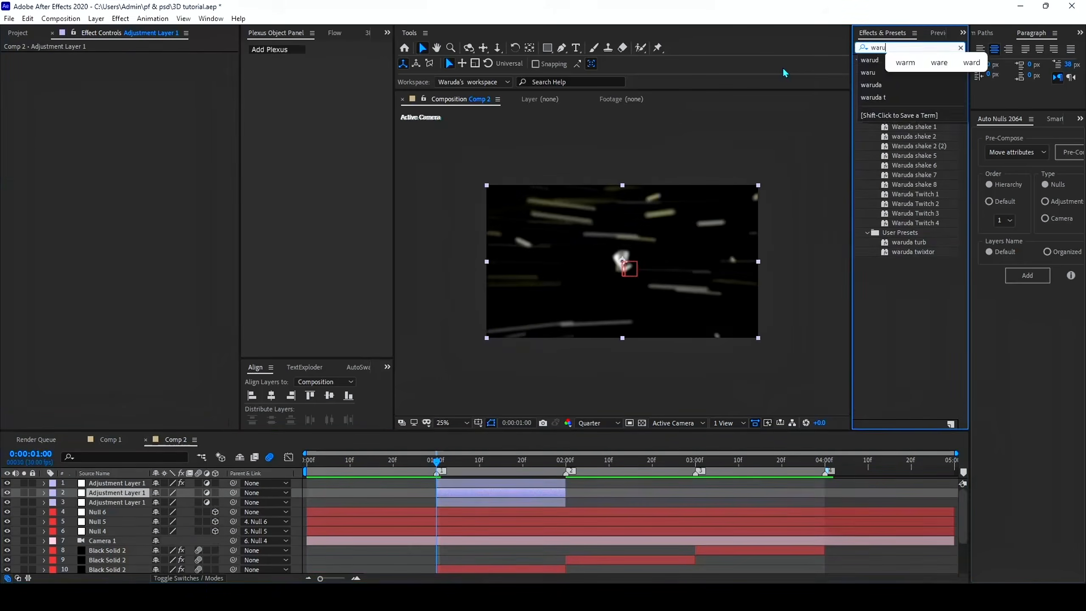
left_click_drag(908, 243, 568, 493)
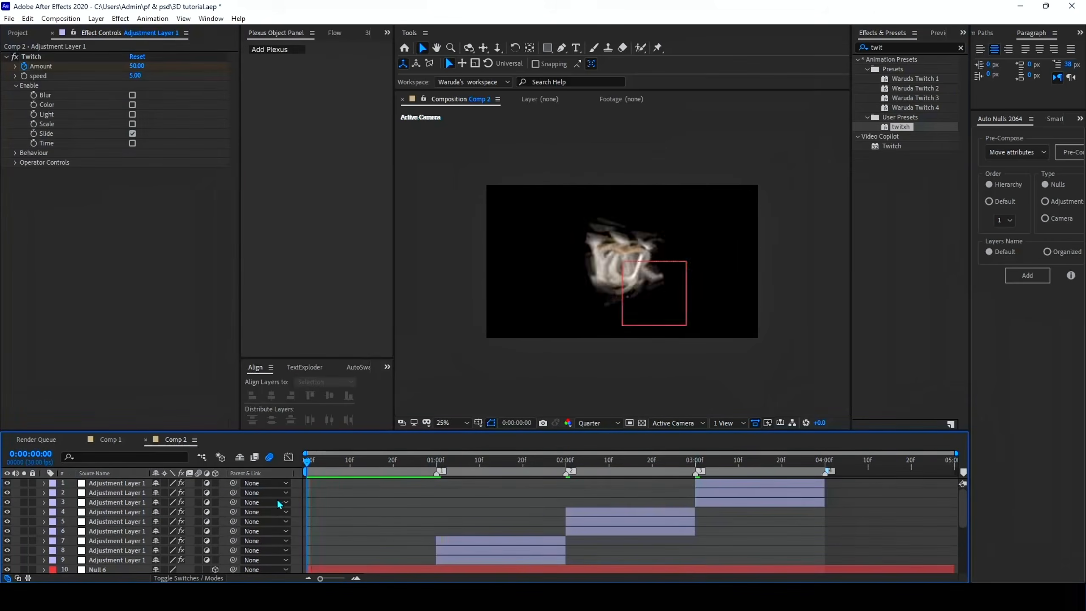
key("space")
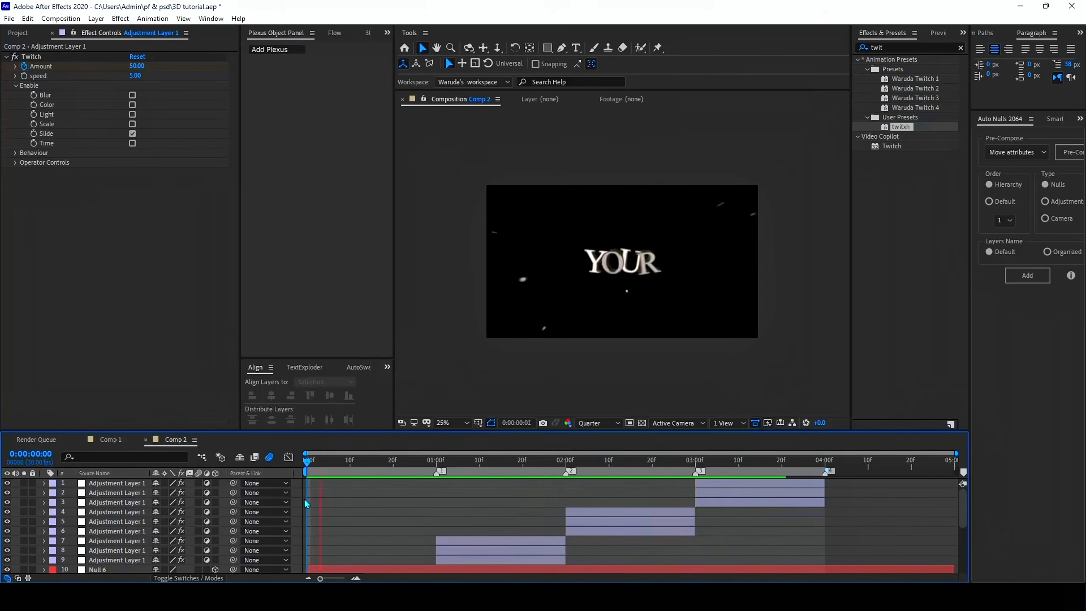
key("space")
Split the layers from Null 6 down to YOUR at 0:00:04:00 and delete the portions after that time
scroll(543, 533, "down", 3)
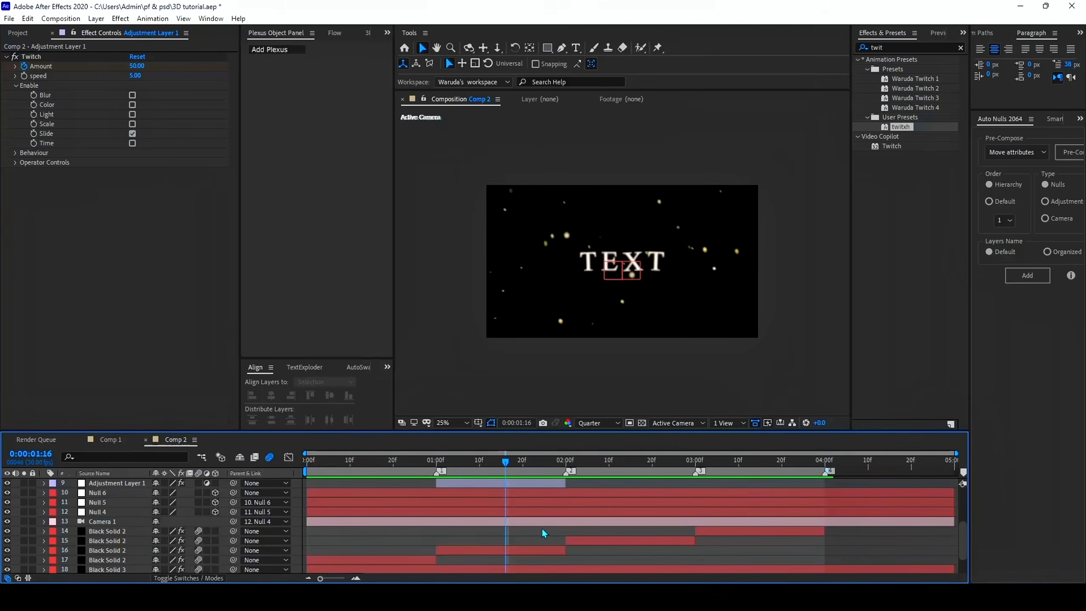
left_click(824, 461)
scroll(833, 573, "down", 1)
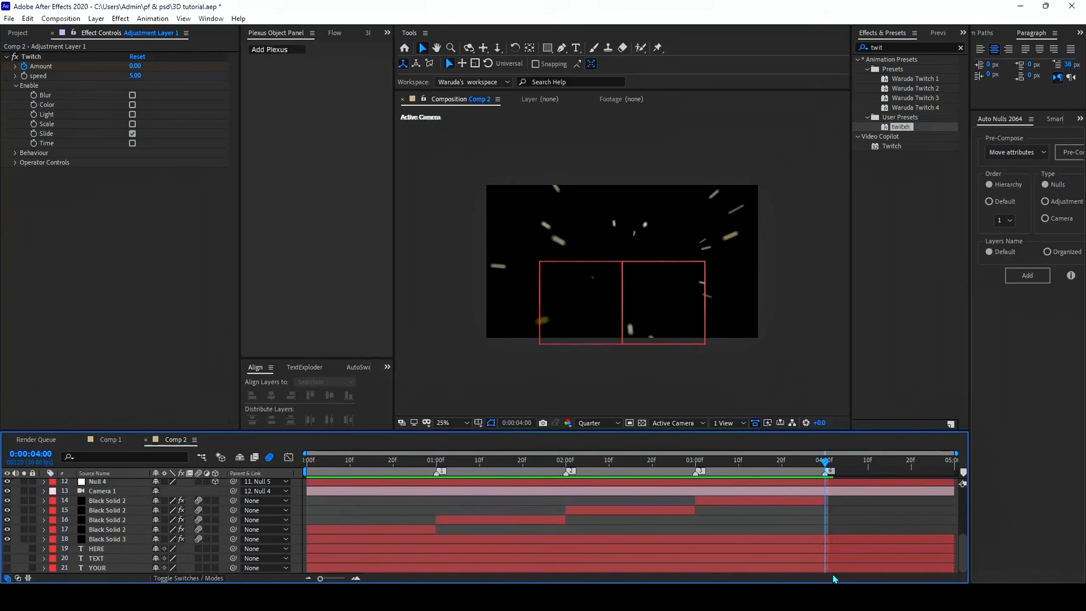
left_click(832, 571)
scroll(835, 565, "up", 4)
key("ctrl+a")
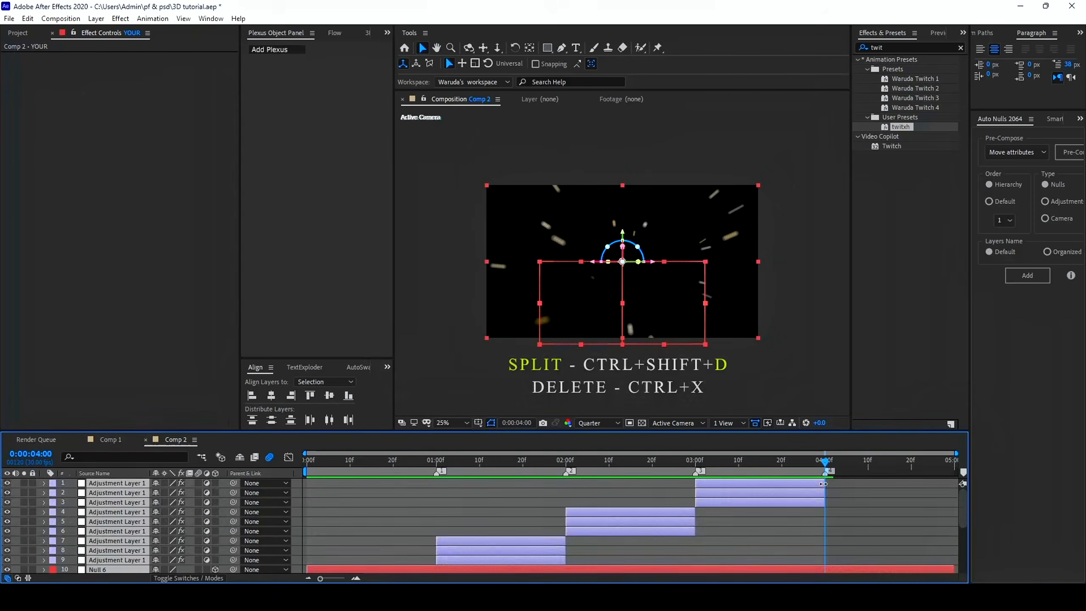
key("ctrl+shift+d")
key("ctrl+x")
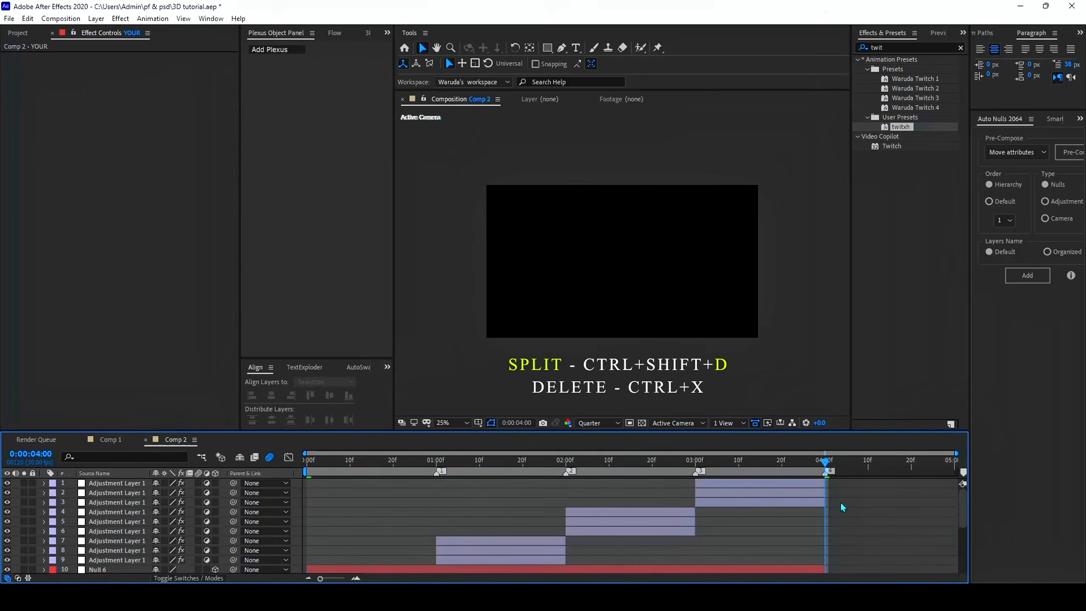
Pre-compose all layers from Null 6 down to YOUR as Pre-comp 1, moving all attributes and adjusting the duration to the layers
scroll(837, 507, "down", 4)
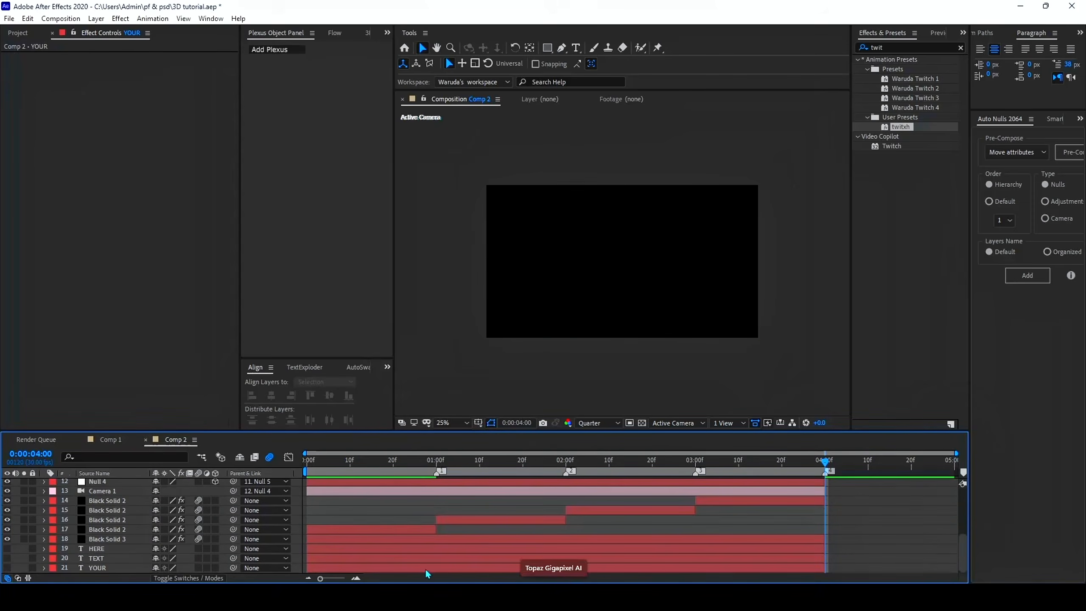
scroll(436, 572, "up", 2)
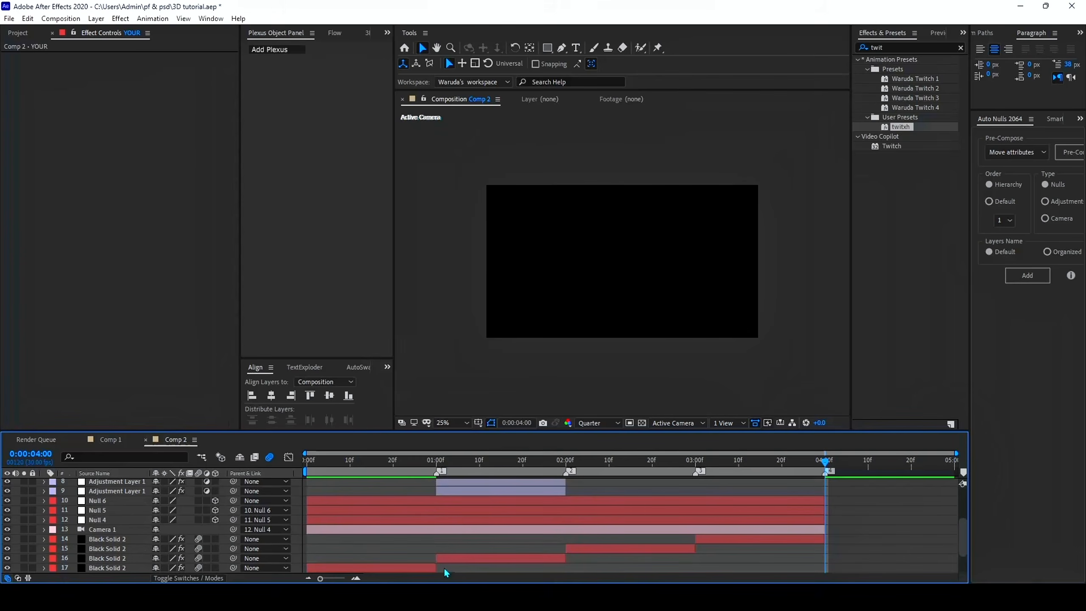
key("ctrl+a")
right_click(483, 507)
left_click(551, 439)
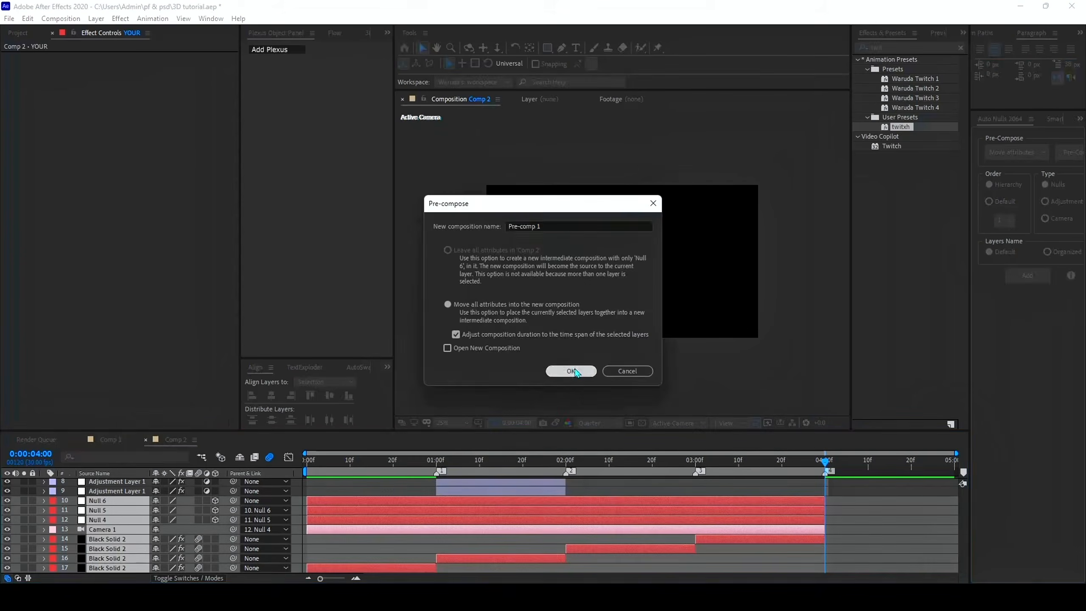
left_click(572, 370)
Duplicate Pre-comp 1 and apply Deep Glow to the upper copy
left_click(493, 462)
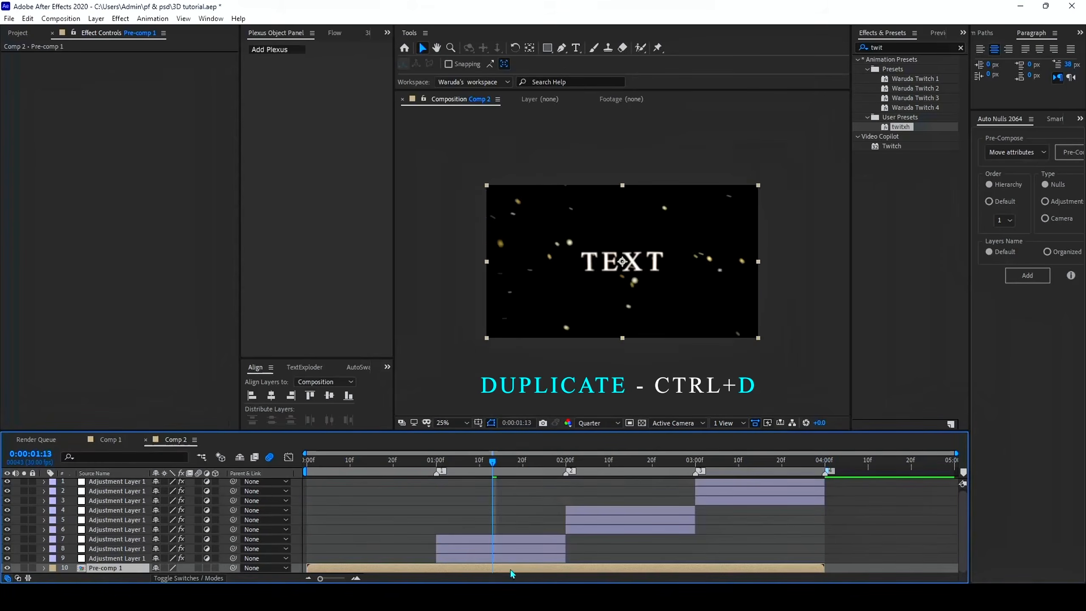
key("ctrl+d")
left_click(899, 43)
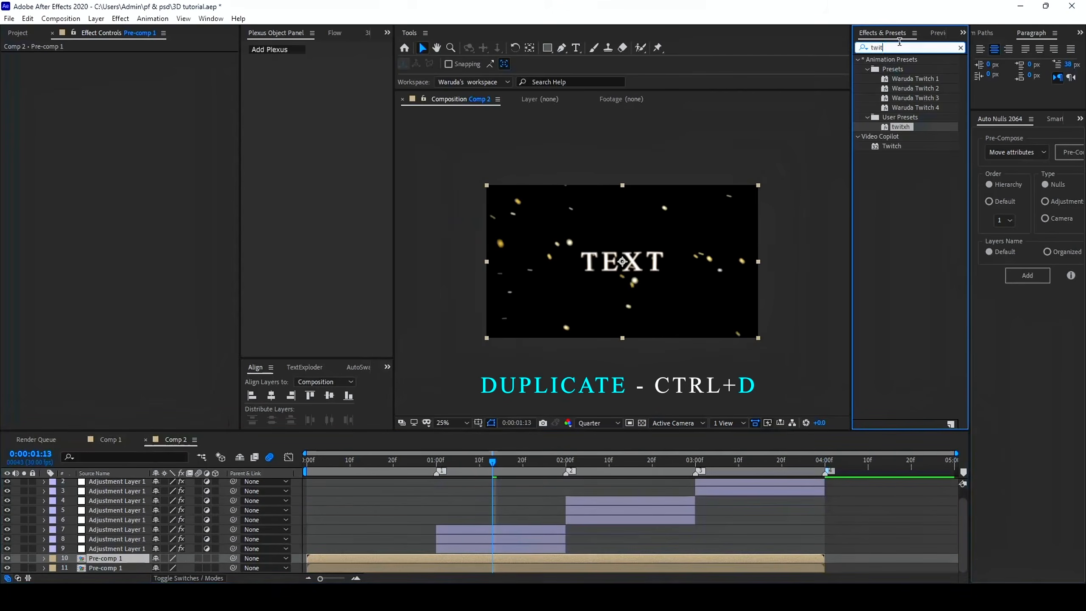
type("dee")
double_click(898, 108)
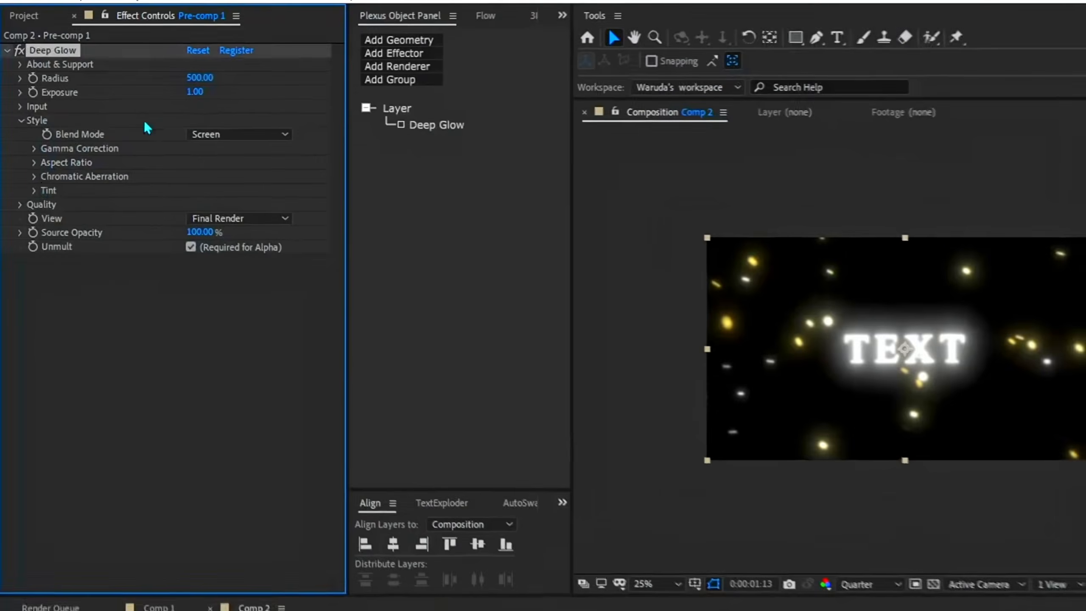
Set the Deep Glow exposure to 0.2 and radius to 300, and preview the sequence
left_click(195, 92)
key("BackSpace")
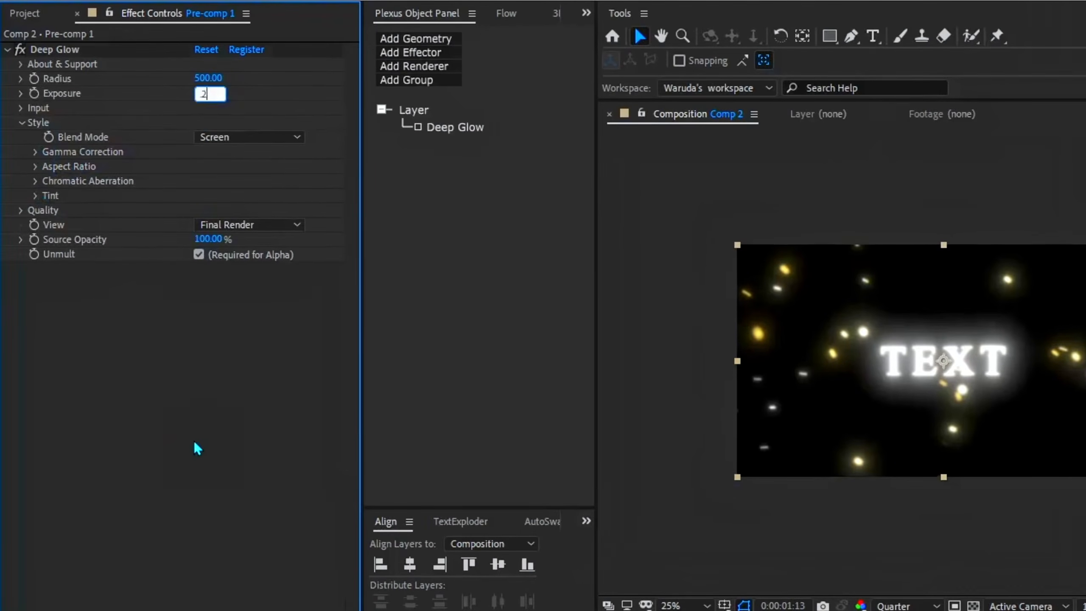
type(".2")
key("Return")
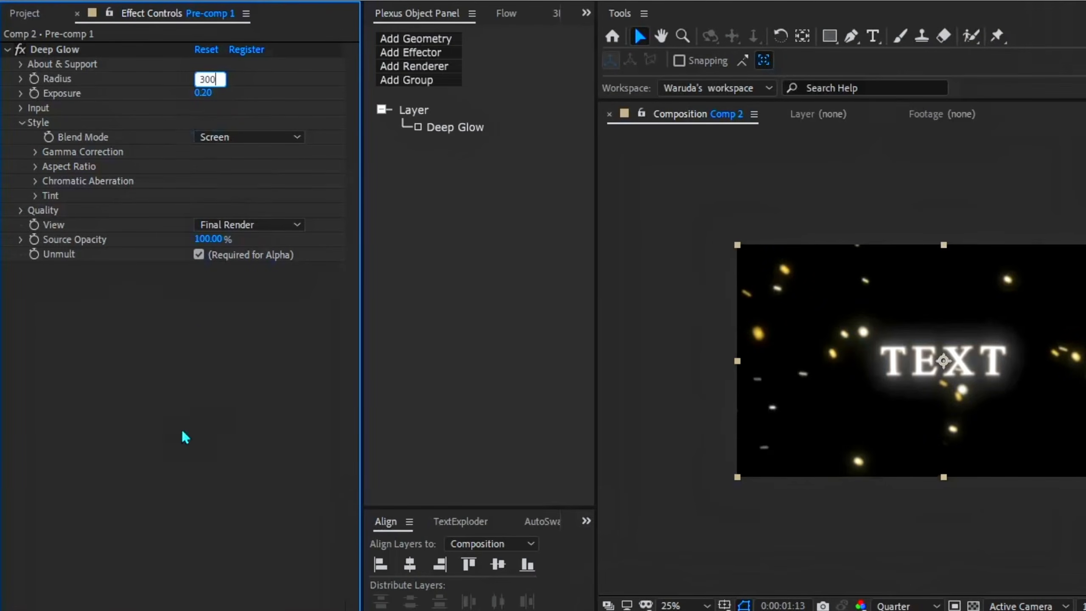
type("300")
key("Return")
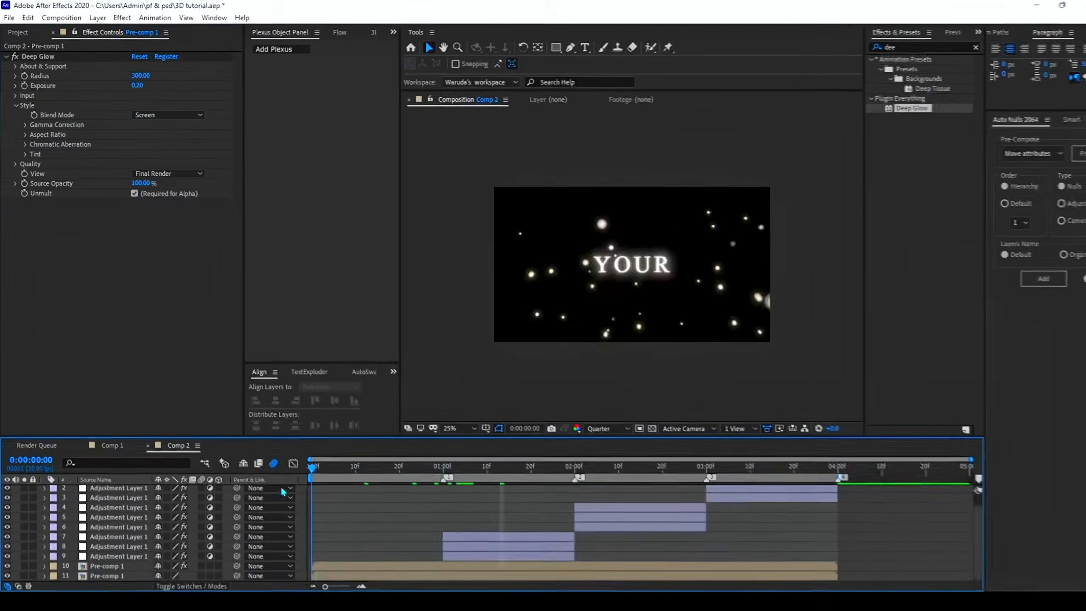
key("space")
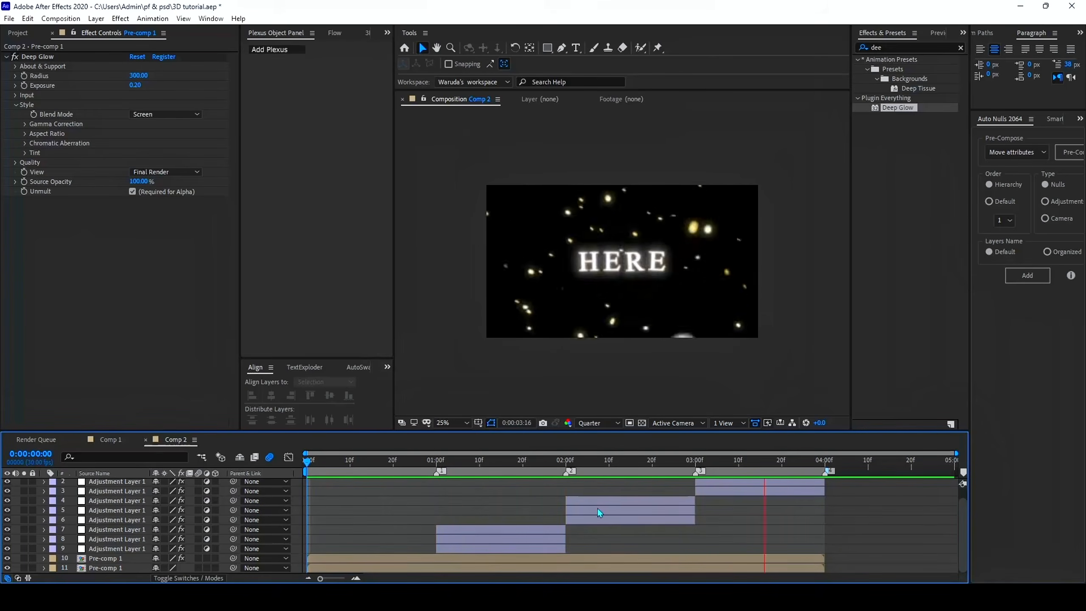
Open Pre-comp 1, unhide the flat TEXT layer and move it below the 3D word
left_click(502, 469)
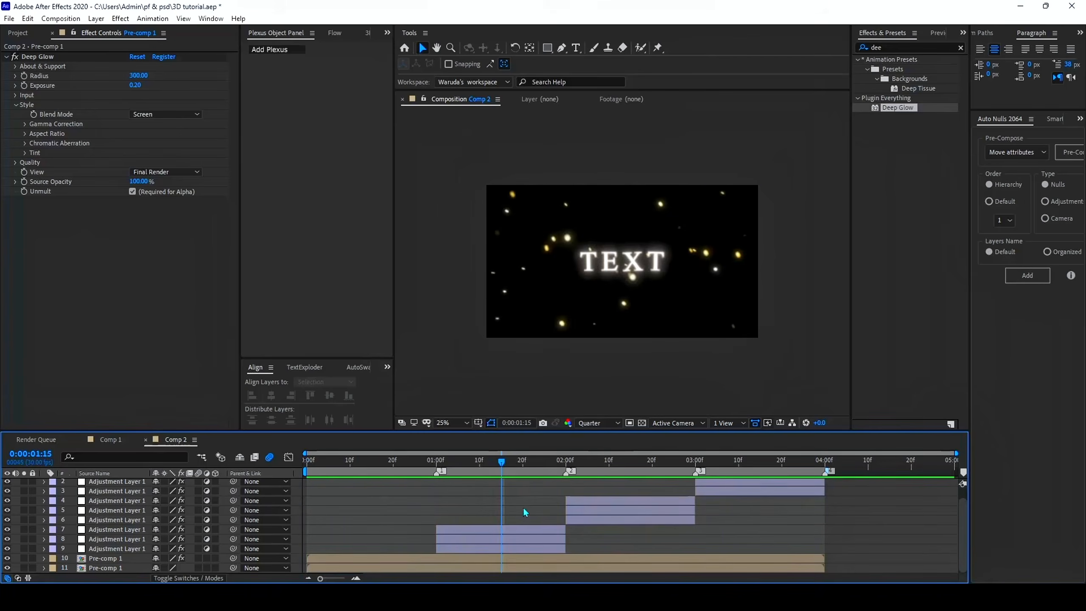
double_click(504, 558)
scroll(493, 521, "down", 2)
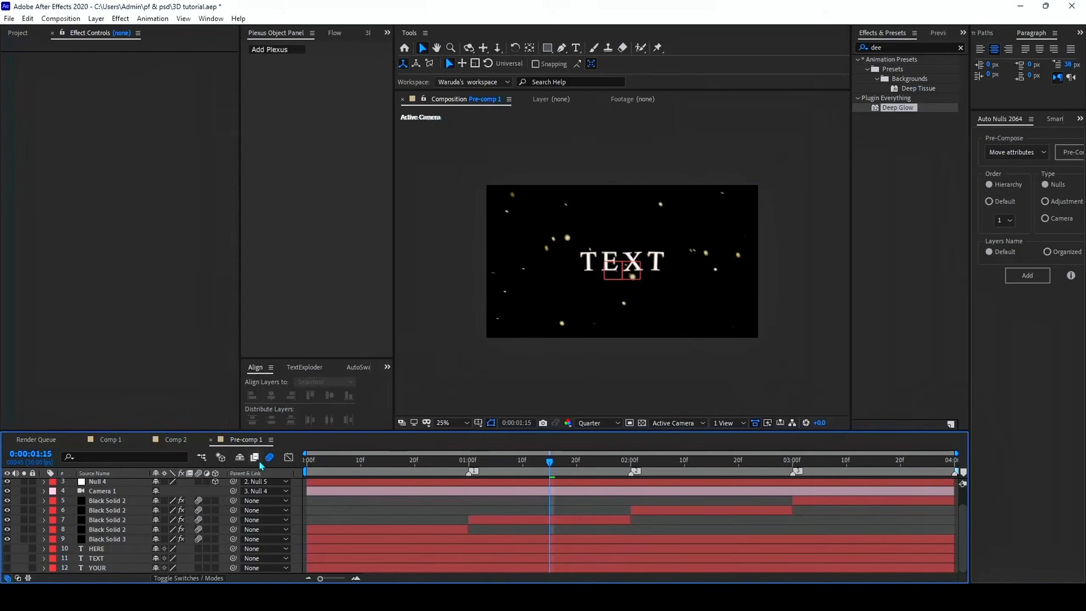
left_click(97, 558)
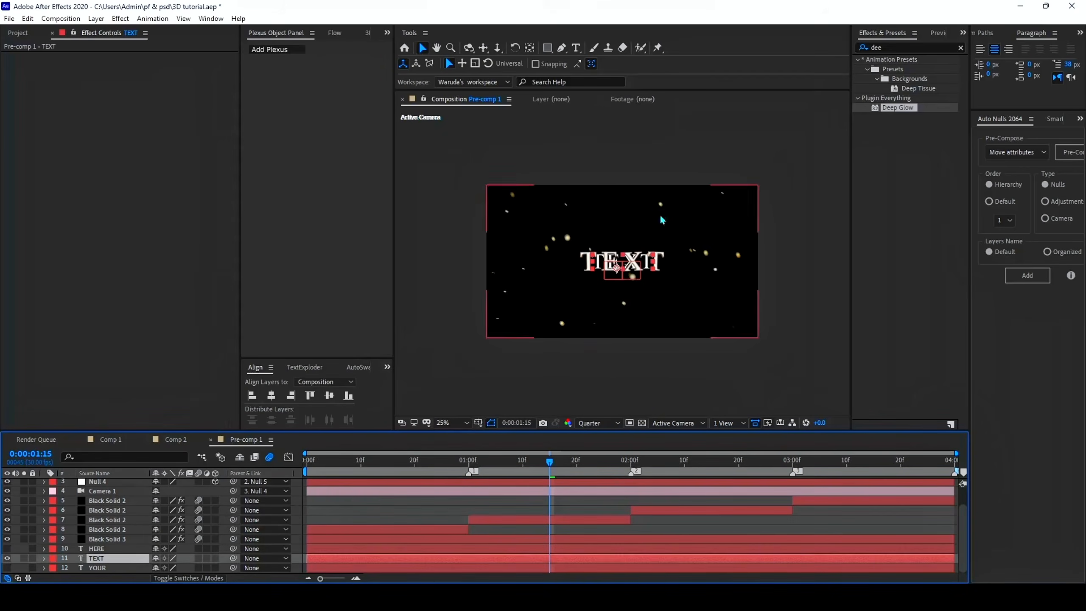
left_click(576, 48)
left_click(479, 560)
key("shift+Down")
key("shift+Down")
key("shift+Down")
key("shift+Down")
key("shift+Down")
key("shift+Down")
key("shift+Down")
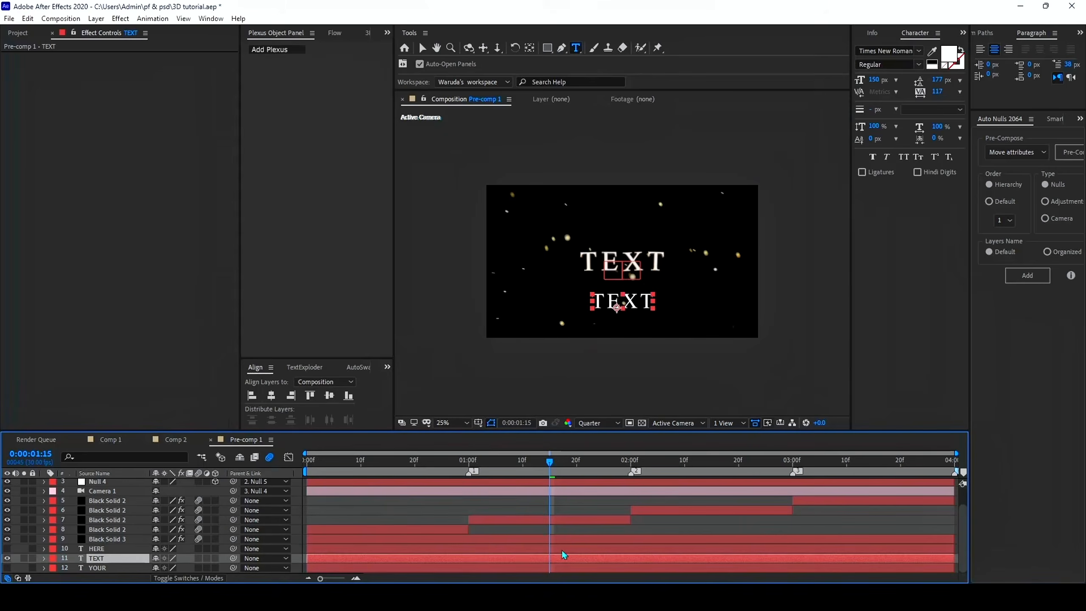
Replace the wording of the TEXT layer with EXAMPLE and try a font size of 159 px
left_click_drag(652, 300, 502, 325)
type("EXAMPLE")
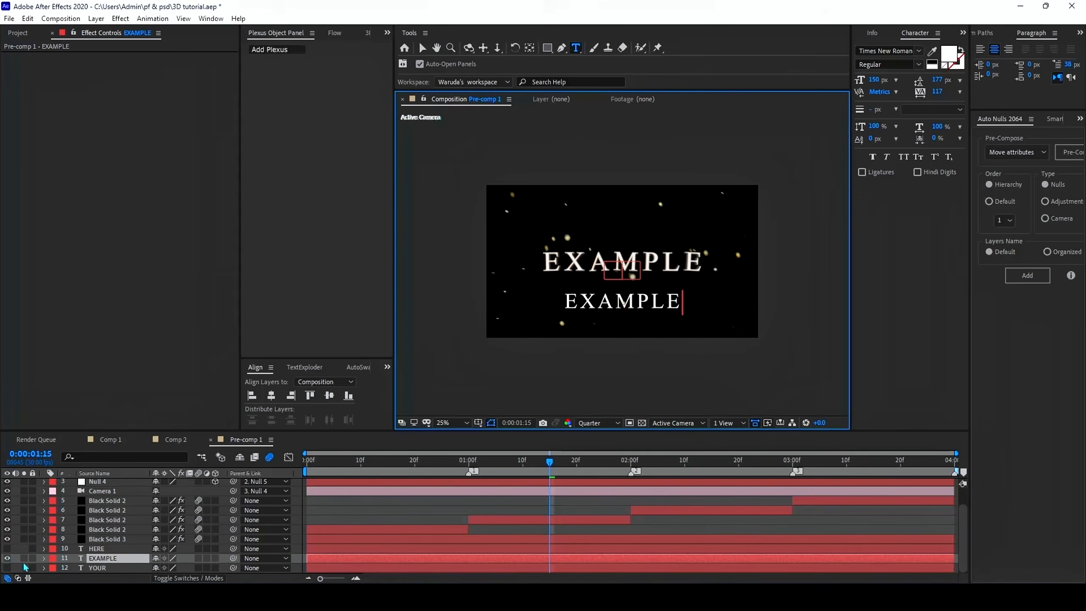
left_click(541, 561)
left_click_drag(877, 82, 895, 105)
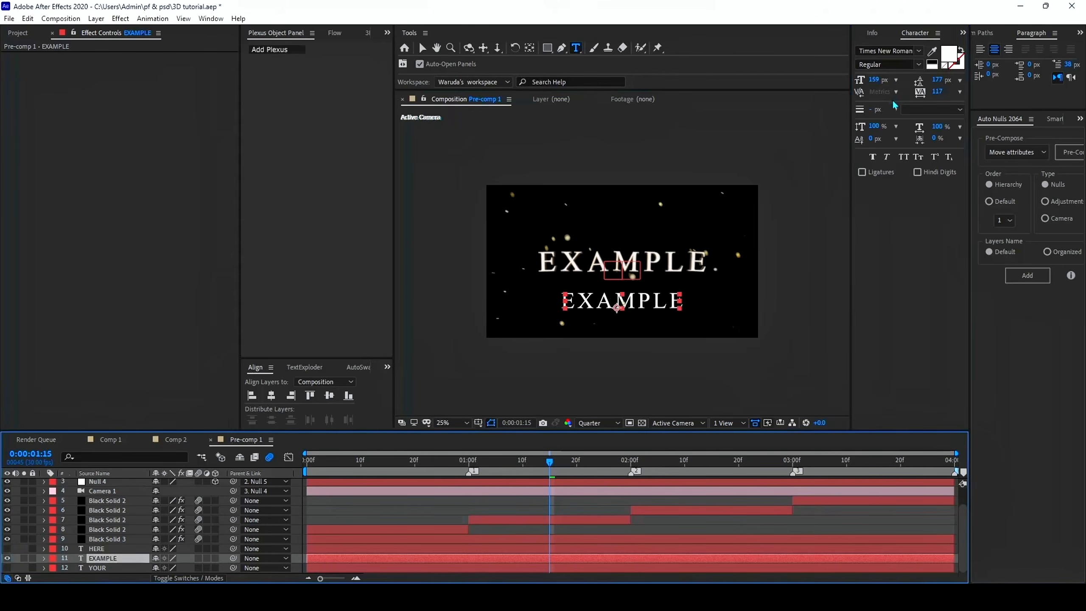
Change the EXAMPLE layer's font to Toony Line Fill and hide the layer again
left_click(911, 50)
left_click(998, 136)
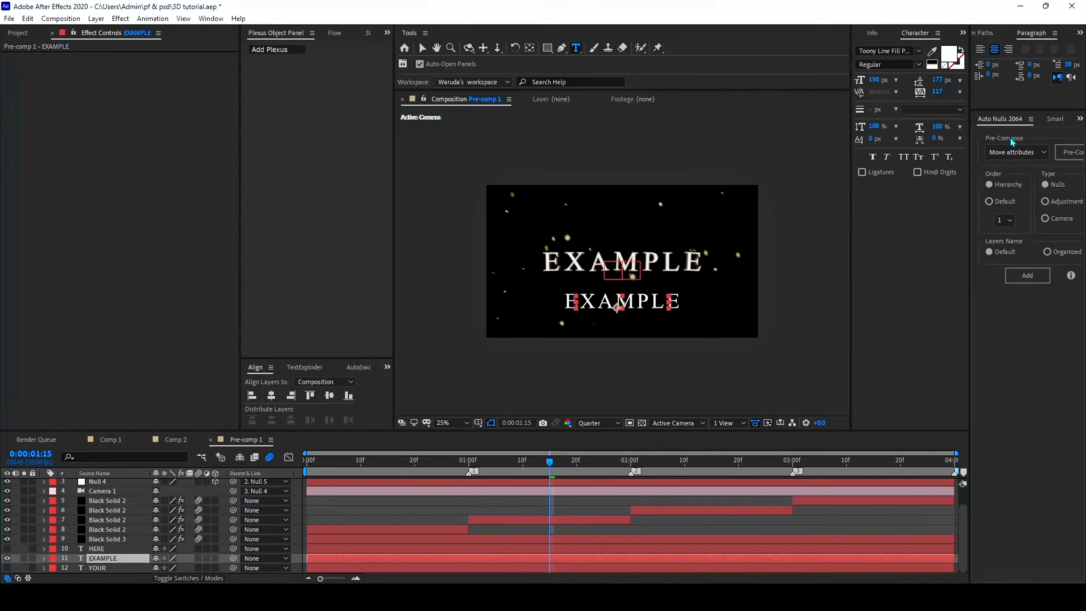
left_click(6, 558)
left_click(329, 492)
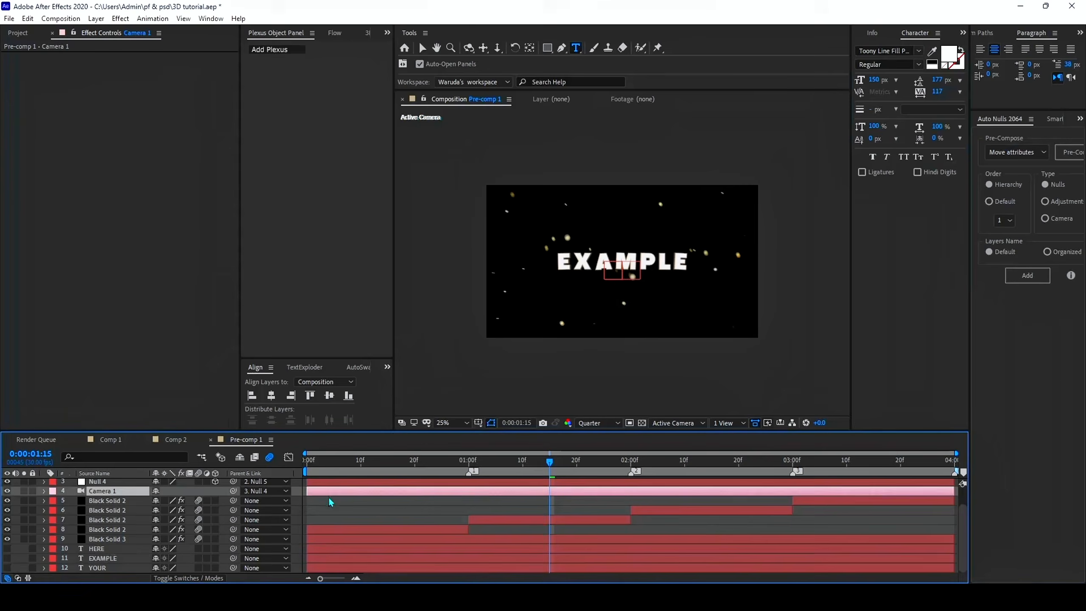
Return to Comp 2 and preview the edited sequence
left_click(185, 443)
left_click_drag(480, 468, 451, 518)
key("space")
left_click(336, 521)
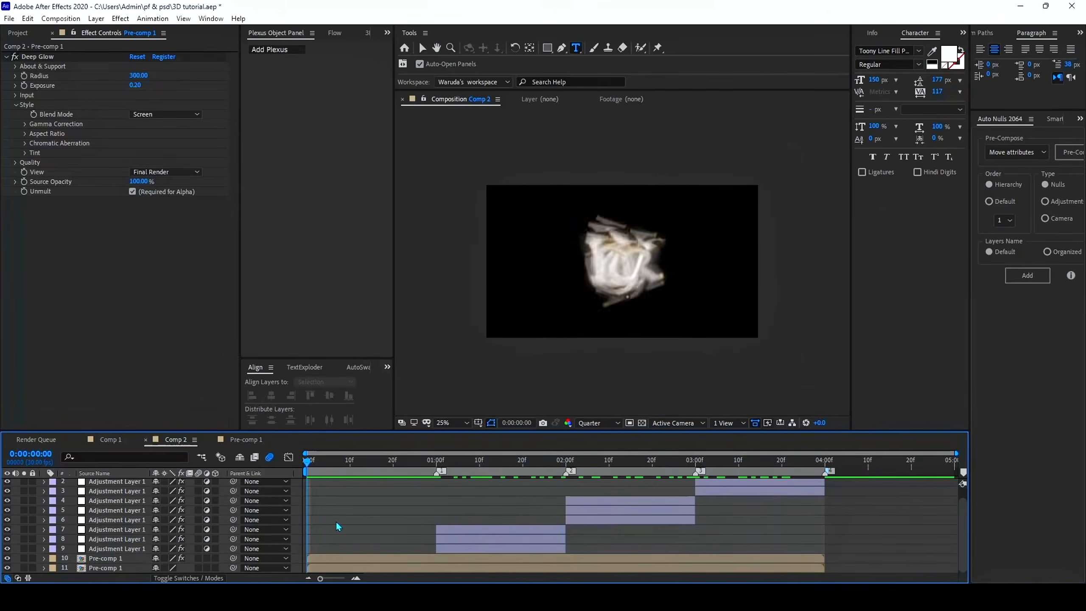